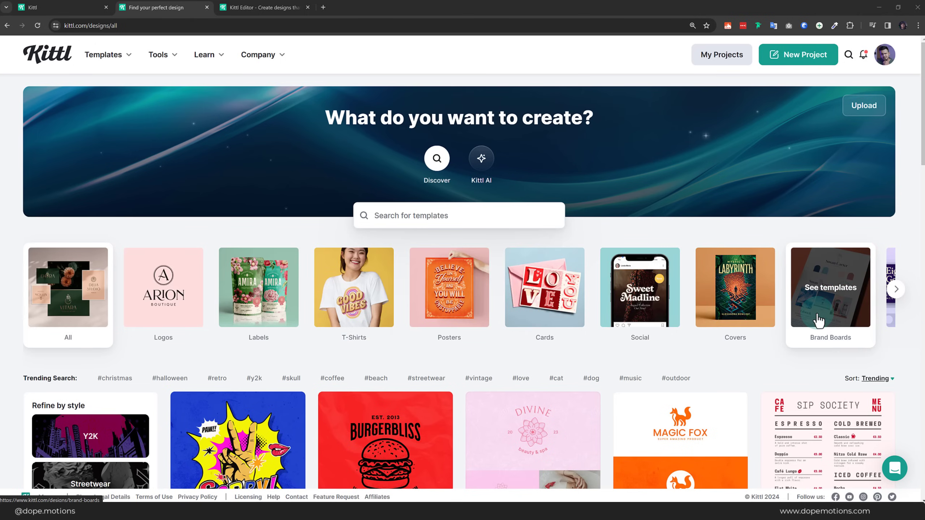
Look through the template categories and the trending designs of all types in the template gallery.
click(899, 299)
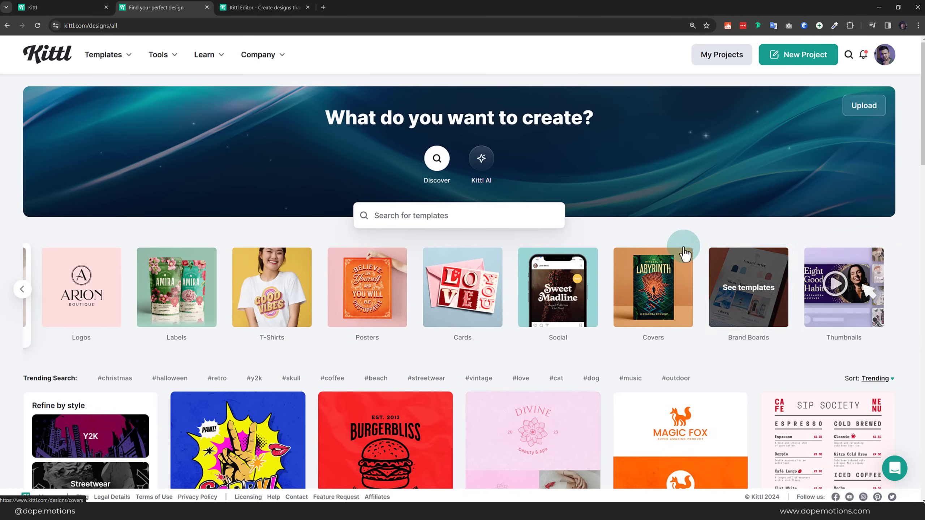
scroll(685, 252, down, 2)
scroll(682, 251, down, 1)
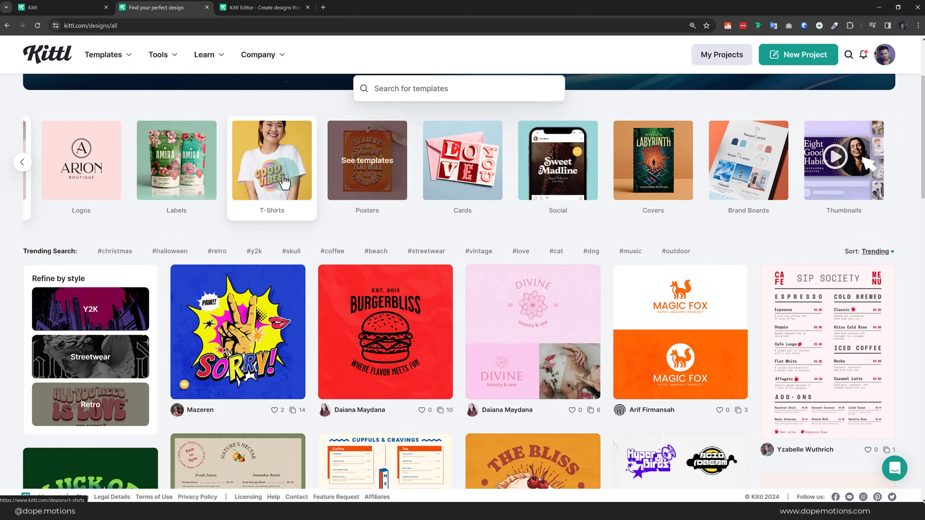
scroll(361, 279, down, 3)
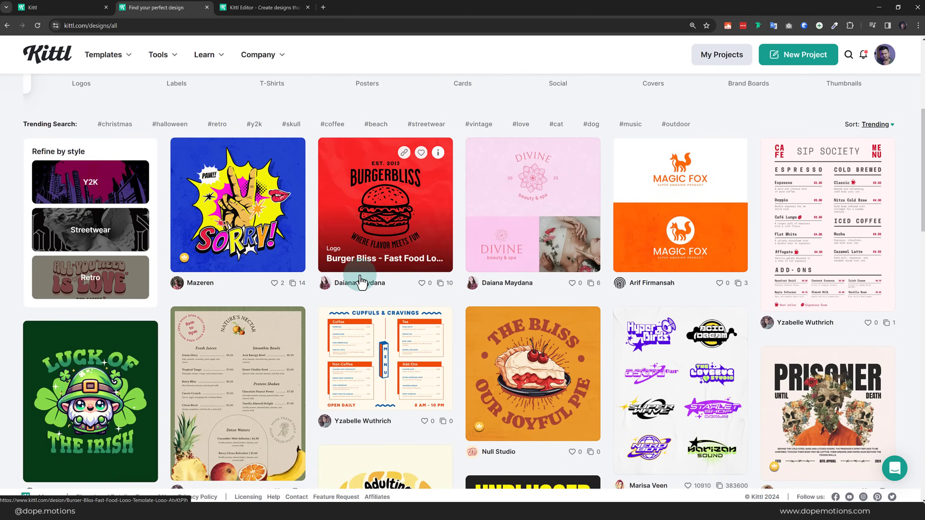
scroll(360, 281, down, 10)
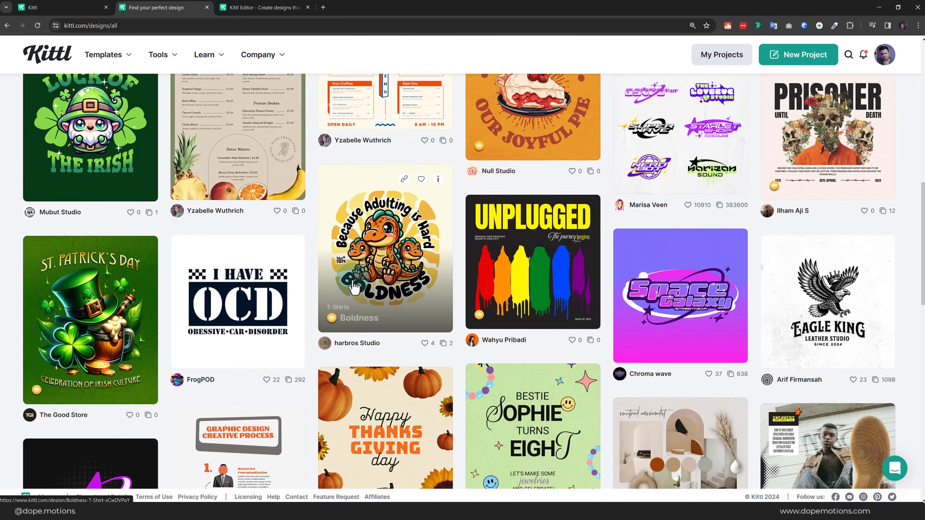
scroll(352, 290, down, 1)
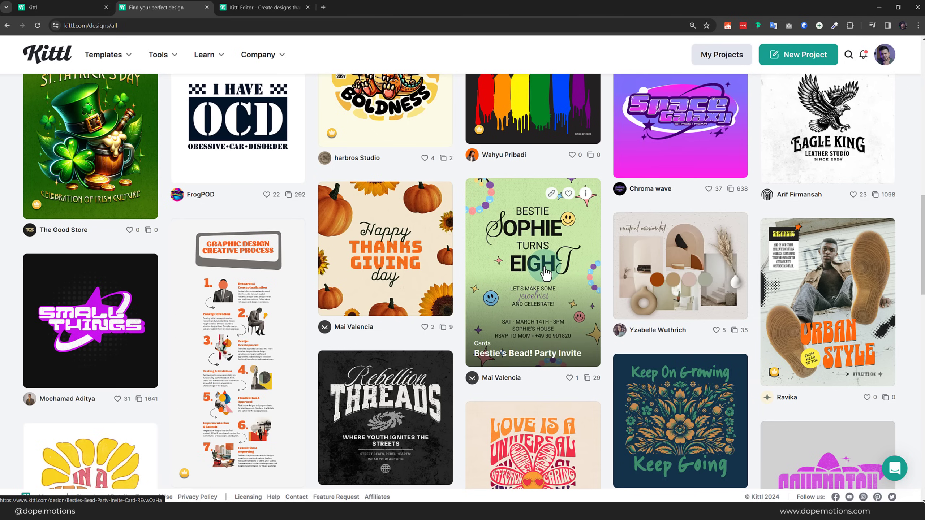
scroll(546, 273, down, 1)
scroll(546, 273, down, 4)
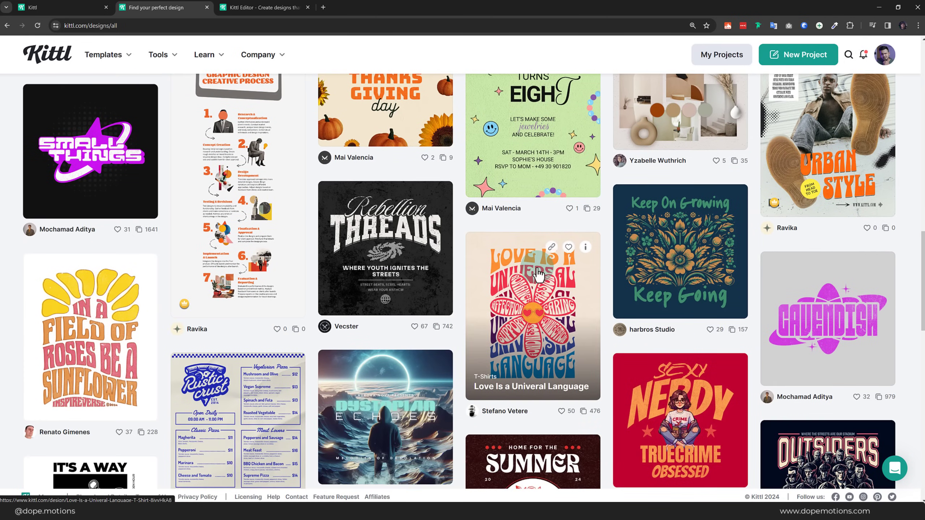
scroll(538, 274, up, 2)
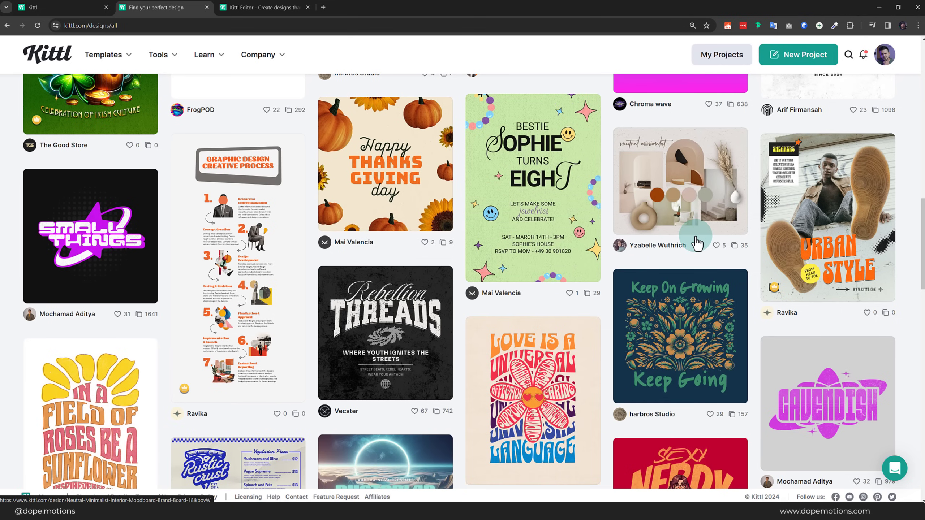
scroll(697, 243, down, 2)
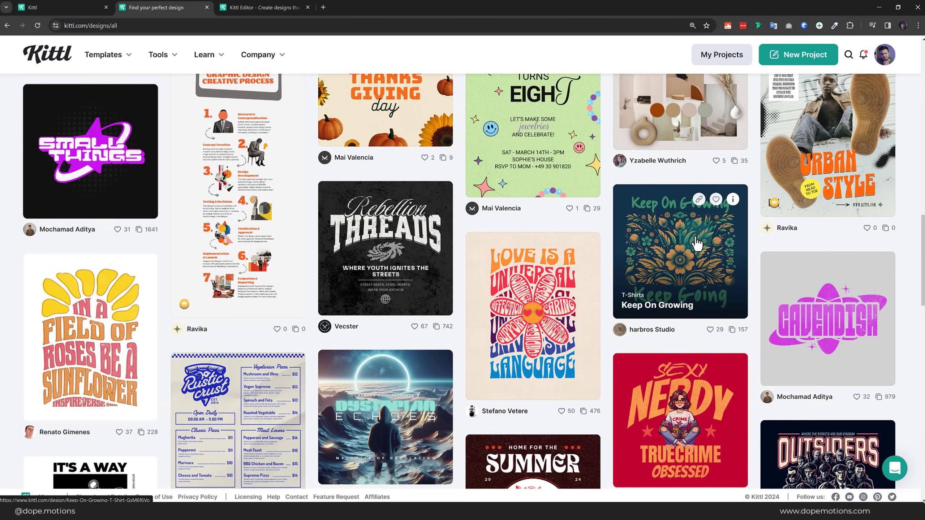
scroll(697, 243, down, 7)
scroll(696, 242, down, 7)
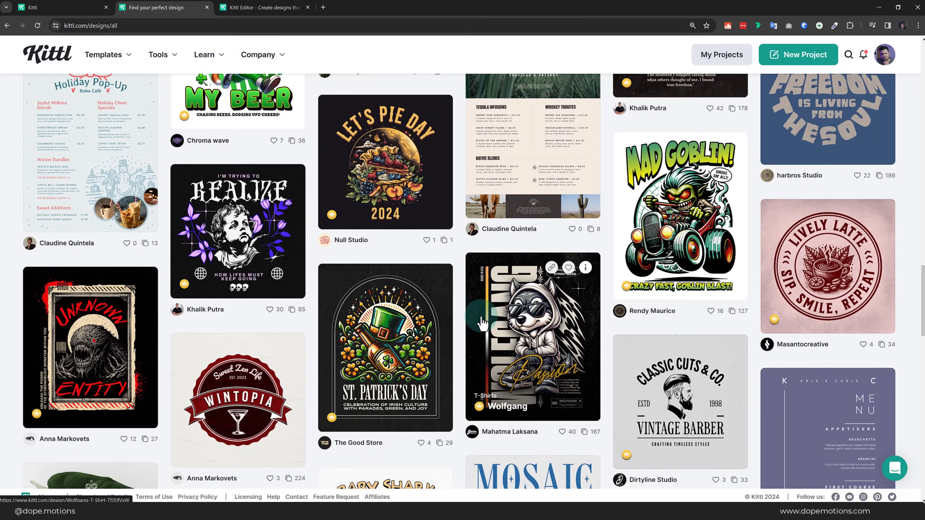
scroll(481, 323, down, 5)
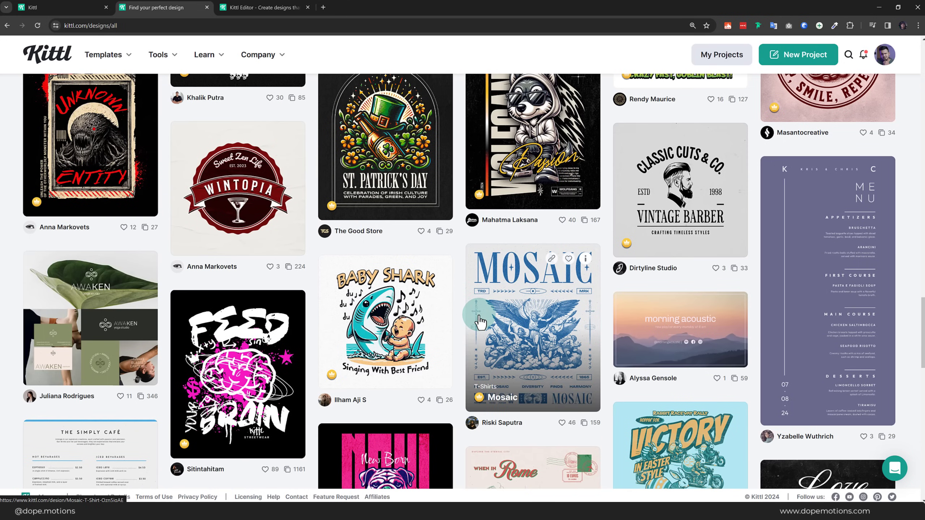
scroll(479, 322, down, 4)
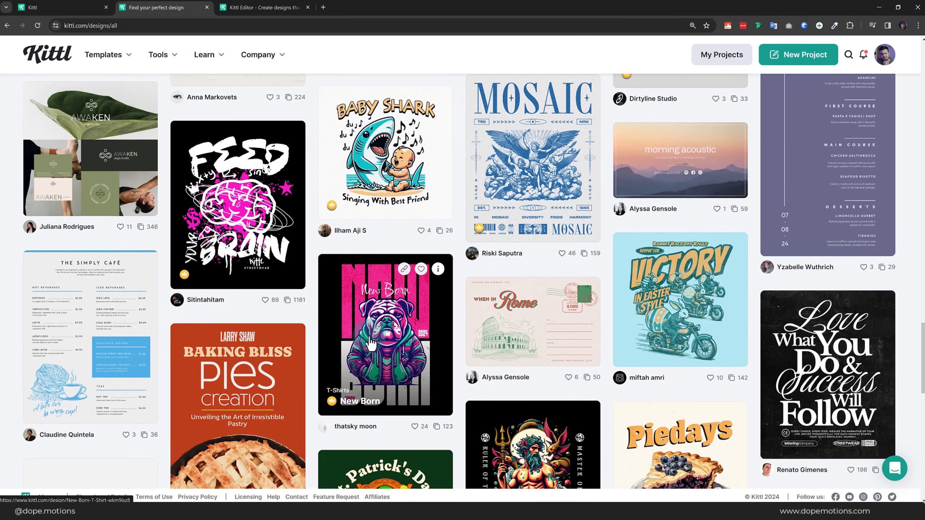
scroll(371, 342, up, 20)
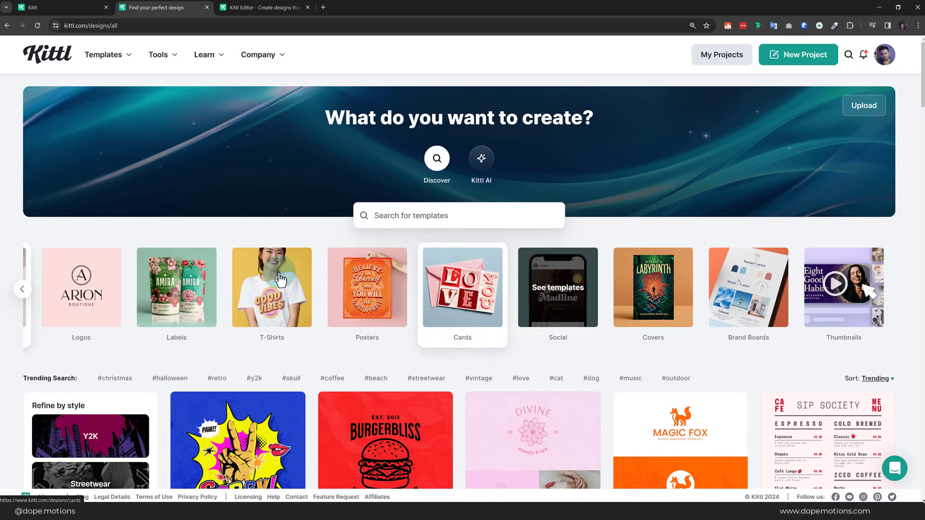
Filter the gallery to the Logos category and look through its logo templates.
click(86, 302)
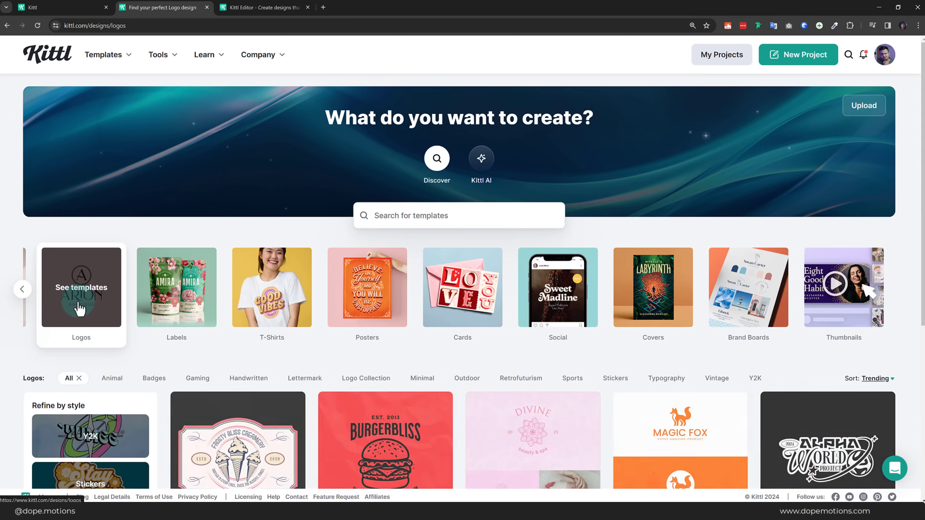
scroll(81, 305, down, 7)
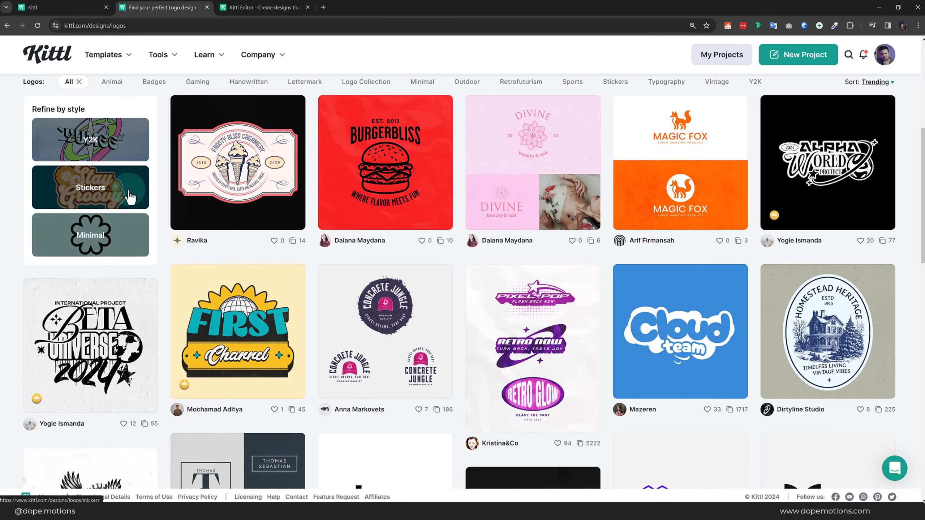
scroll(308, 181, down, 8)
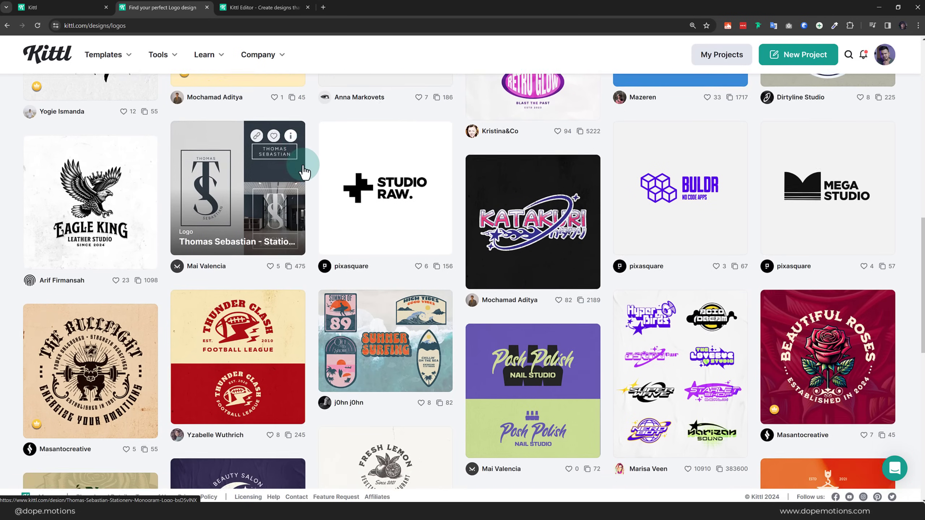
scroll(296, 175, down, 8)
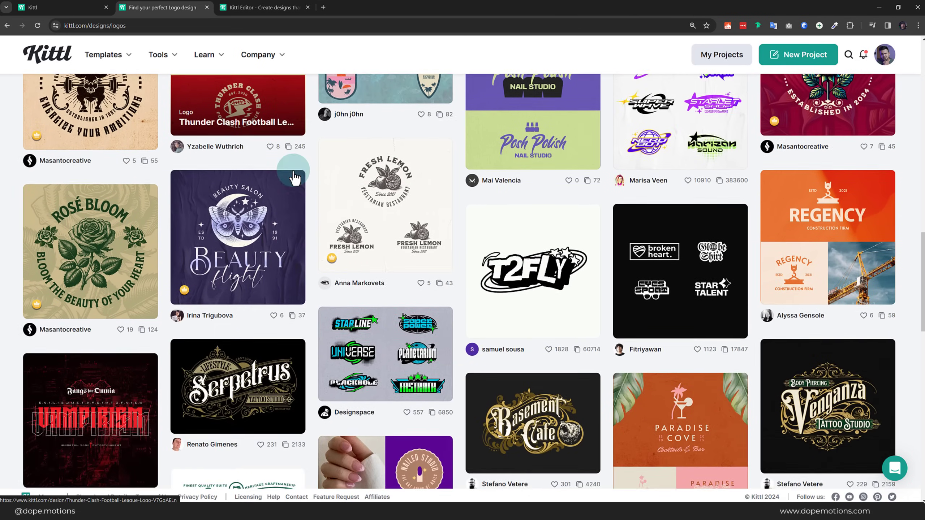
scroll(294, 179, down, 1)
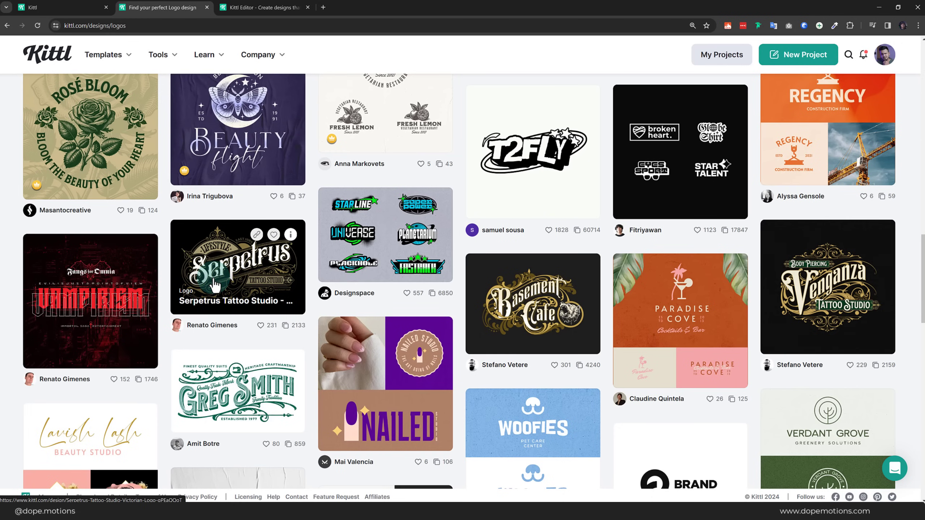
scroll(215, 286, down, 1)
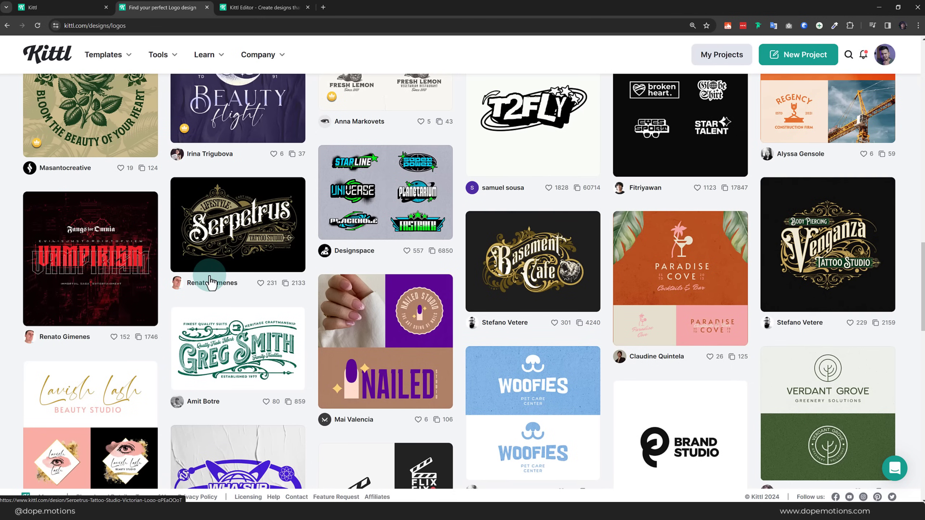
scroll(207, 277, up, 1)
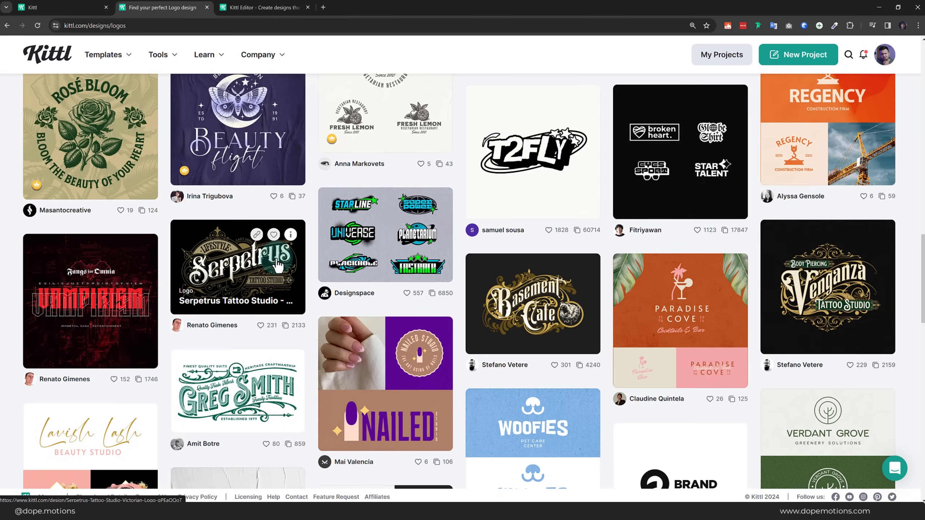
scroll(276, 265, down, 9)
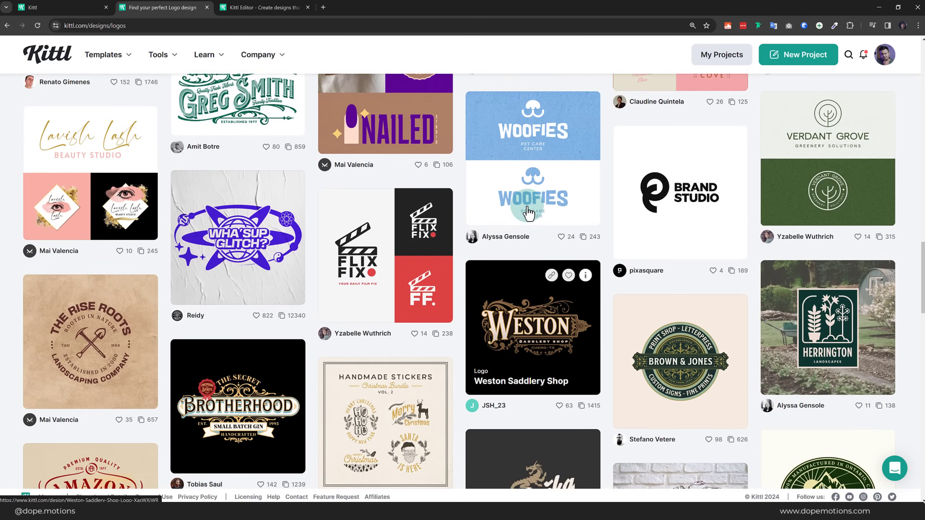
scroll(526, 212, down, 9)
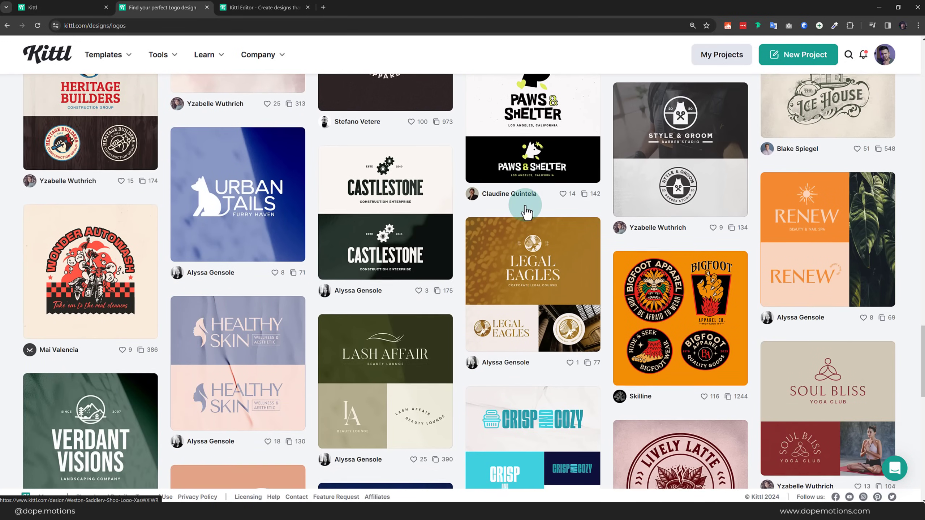
Switch to the open Bernard Coffee Co. project in the editor and replace the main BERNARD text with "FRANKLIN".
click(287, 7)
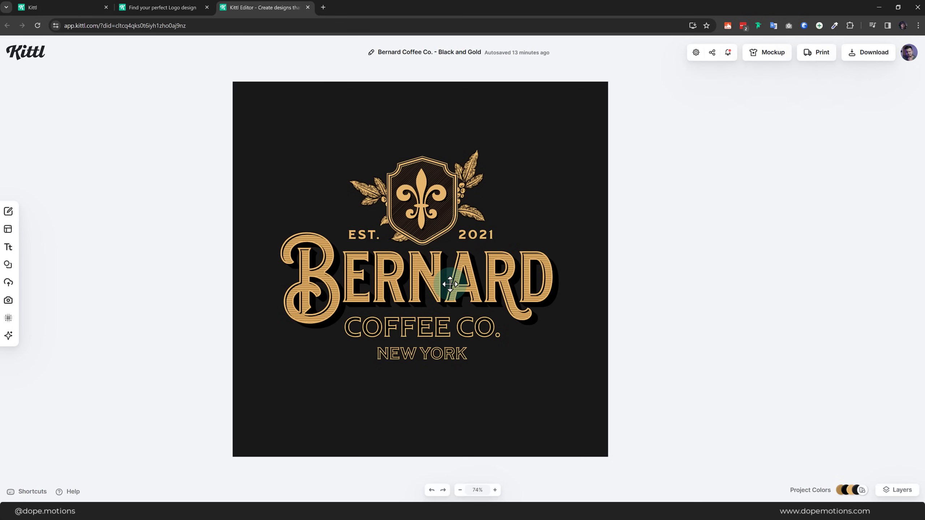
click(431, 276)
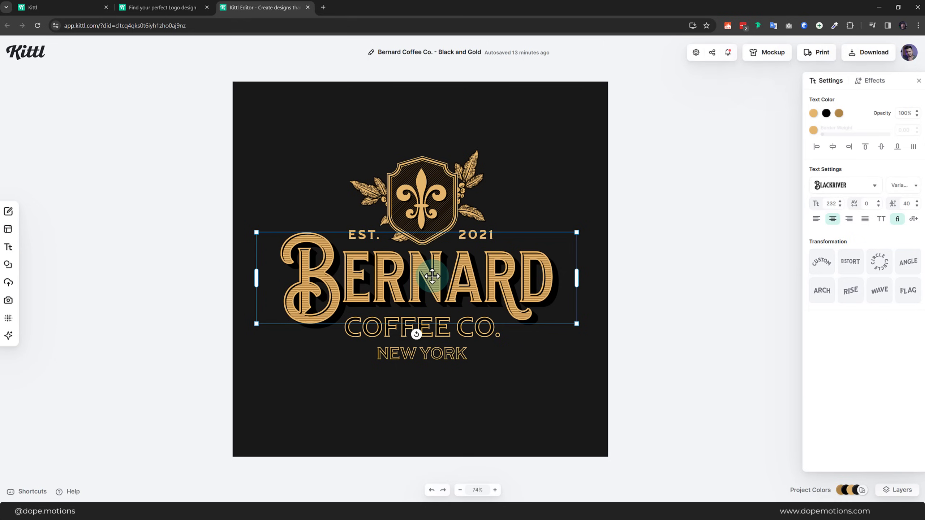
double_click(431, 276)
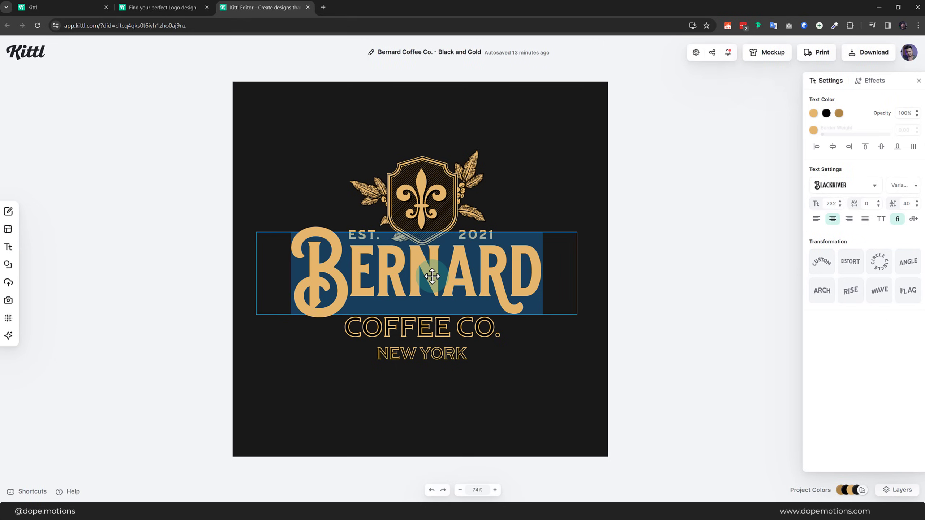
text(FRANK)
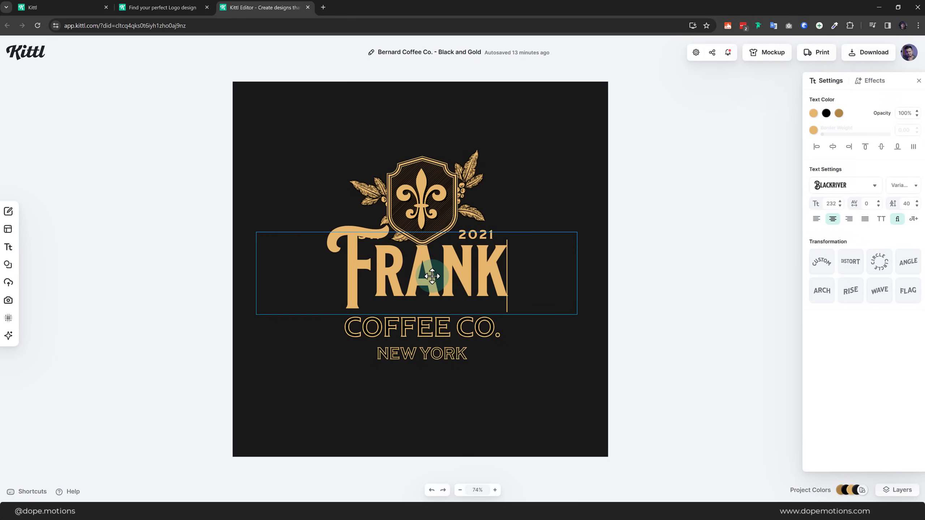
text(LIN)
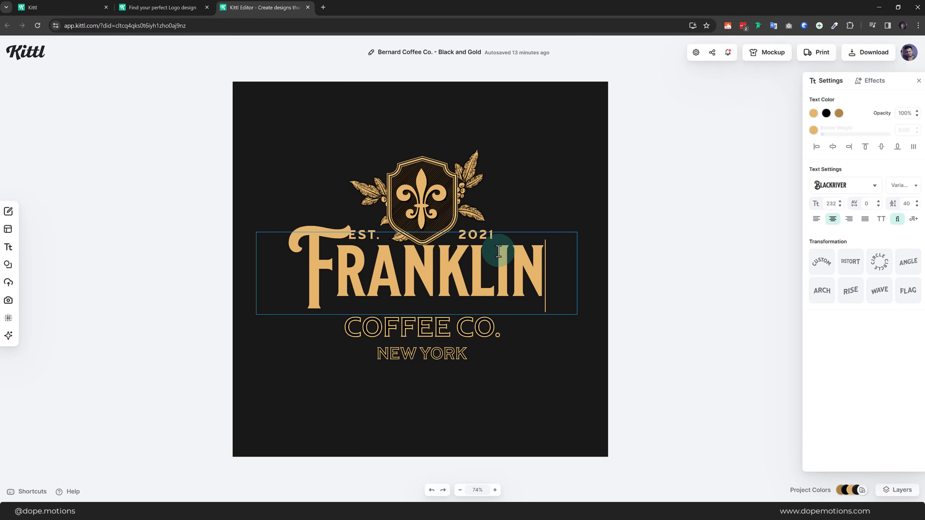
key(Escape)
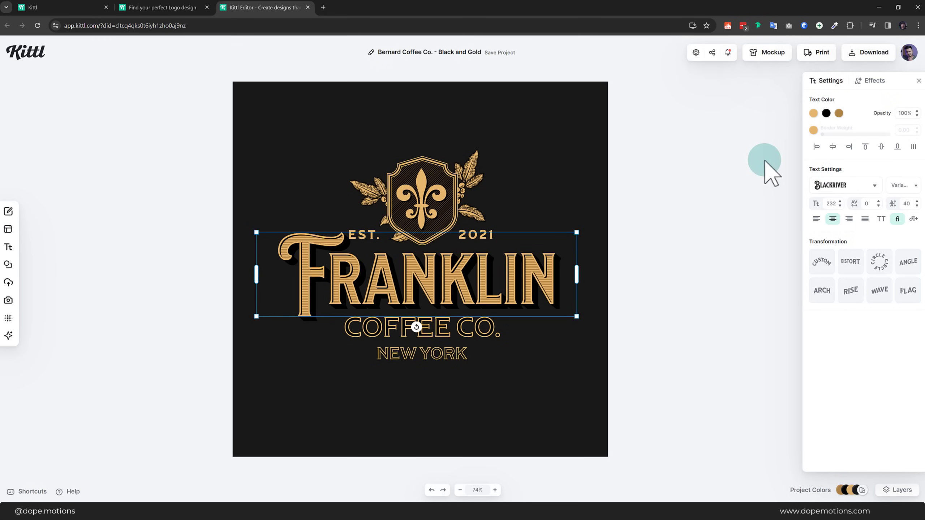
Change the typeface of the FRANKLIN text to Brookfield.
click(872, 186)
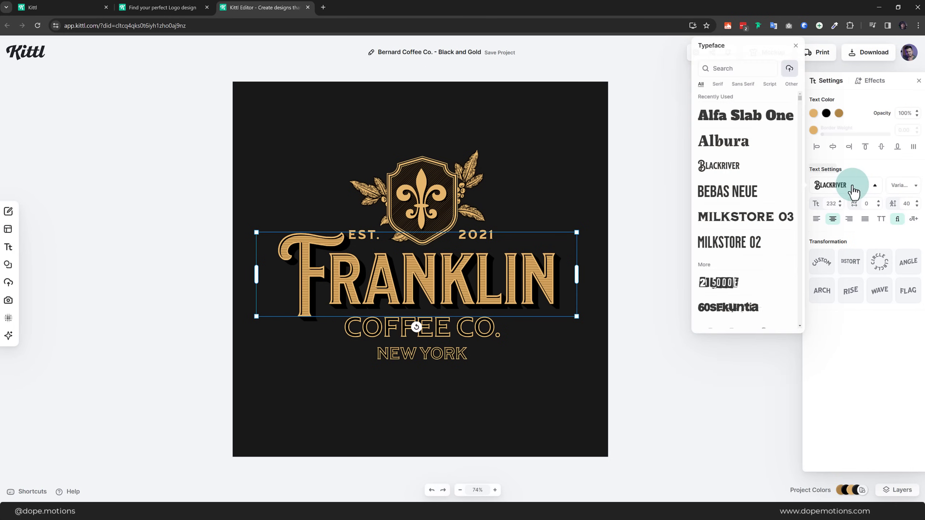
scroll(726, 164, down, 15)
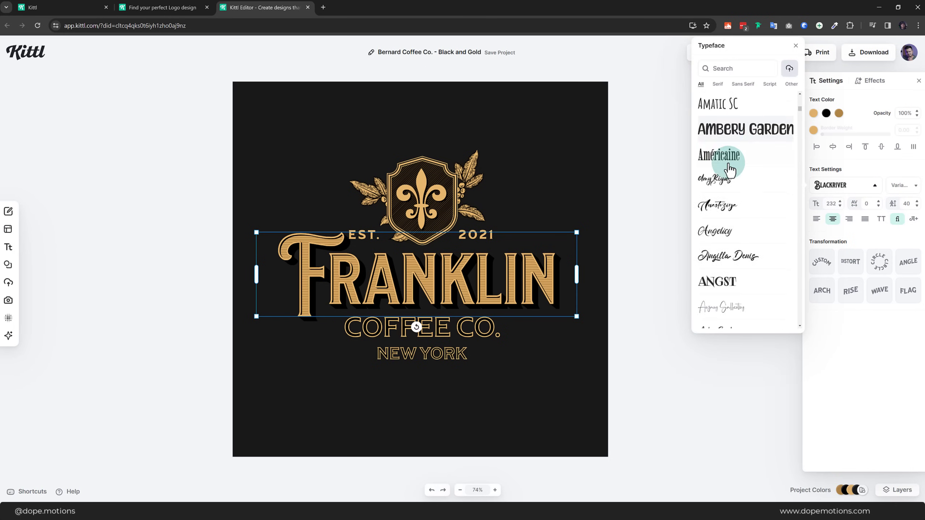
scroll(730, 167, down, 15)
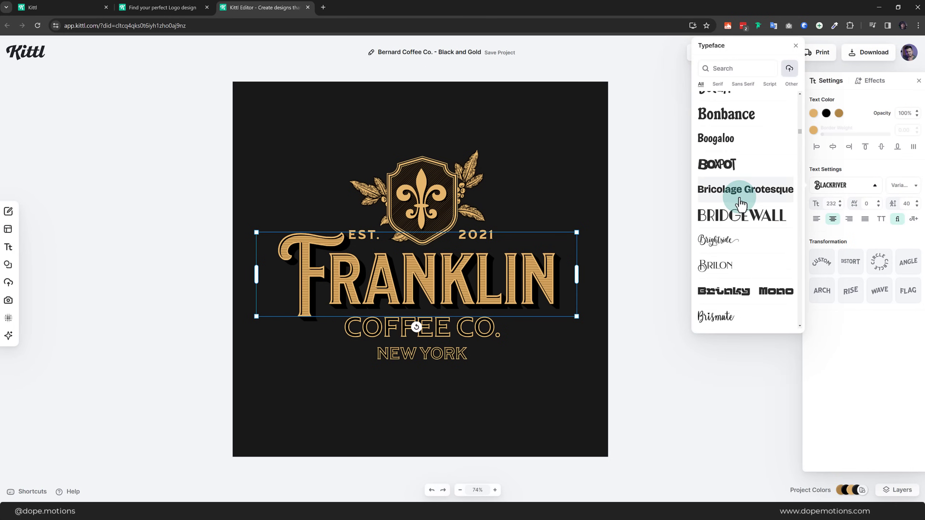
click(728, 223)
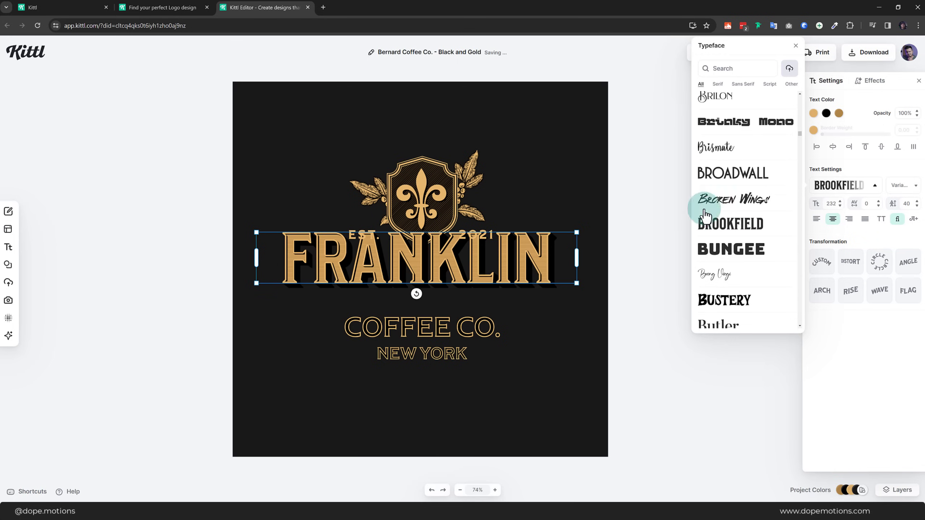
Move the FRANKLIN text down between the crest and COFFEE CO., centred horizontally under the crest.
drag(437, 272, 443, 289)
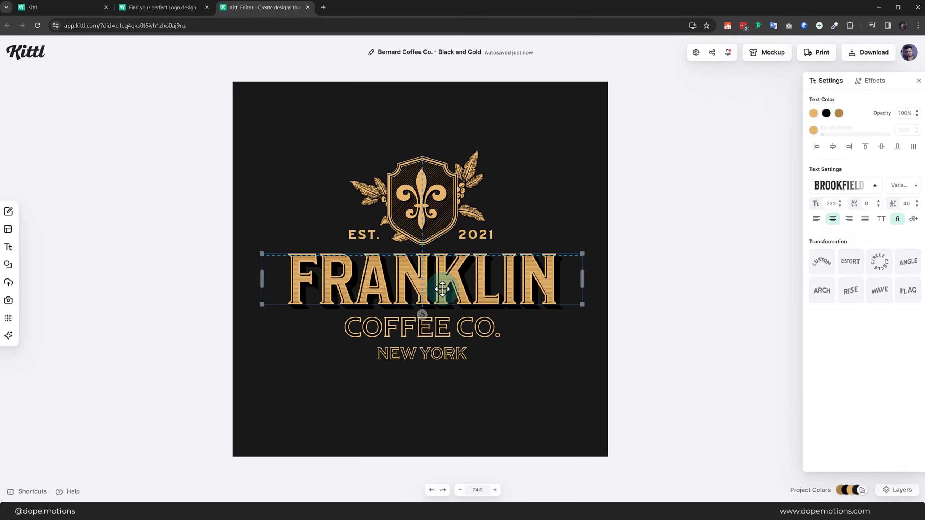
click(585, 220)
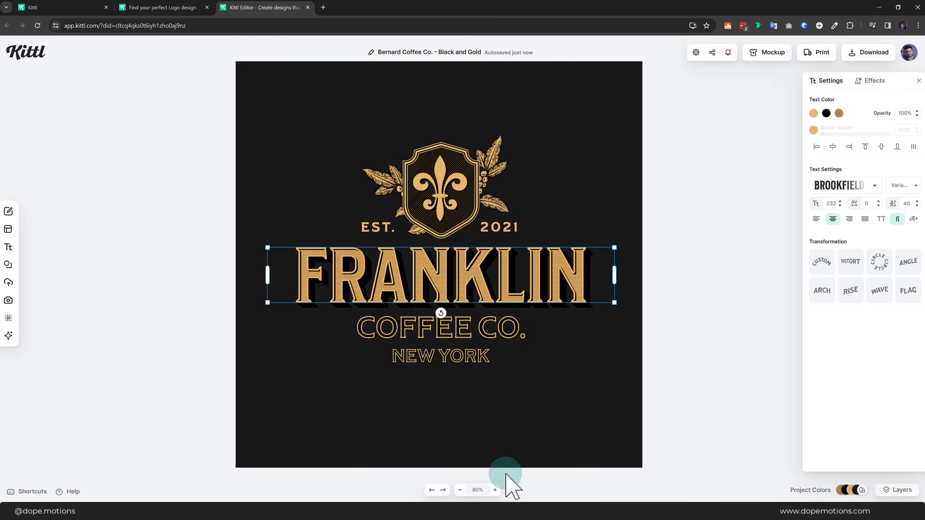
click(494, 489)
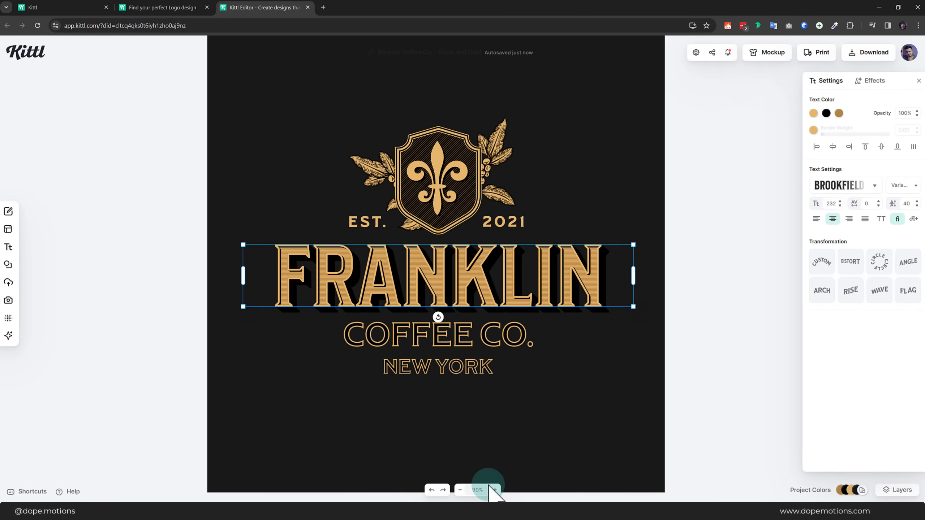
click(494, 490)
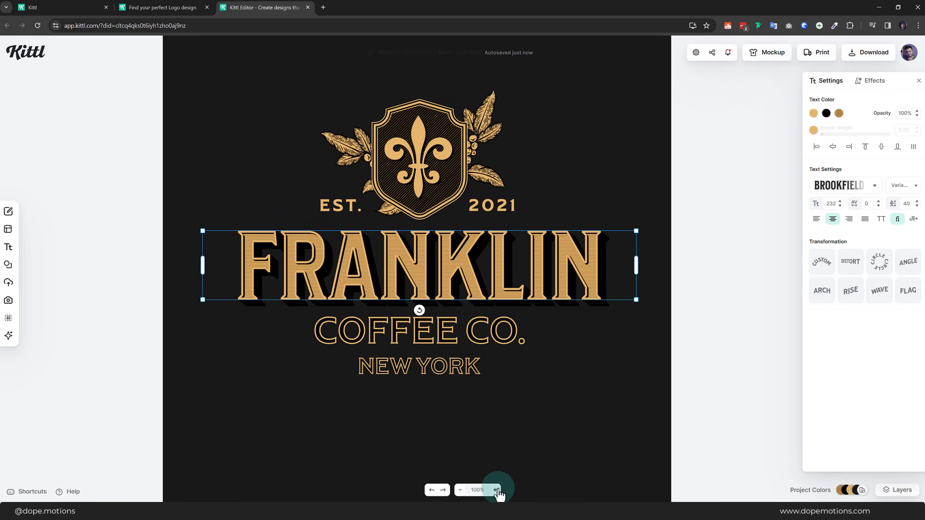
Set the FRANKLIN text's Detailed 3D Shadow to an offset of 8 and an angle of -138°.
click(494, 489)
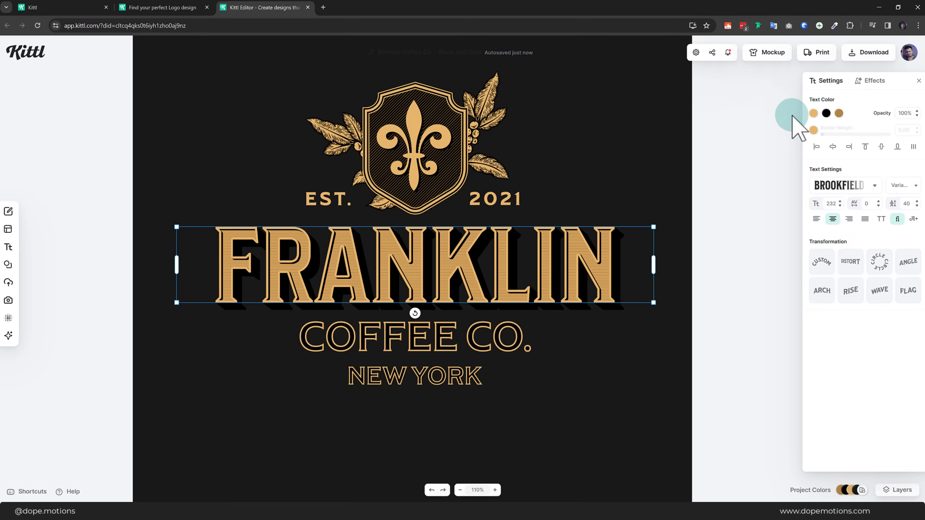
click(867, 82)
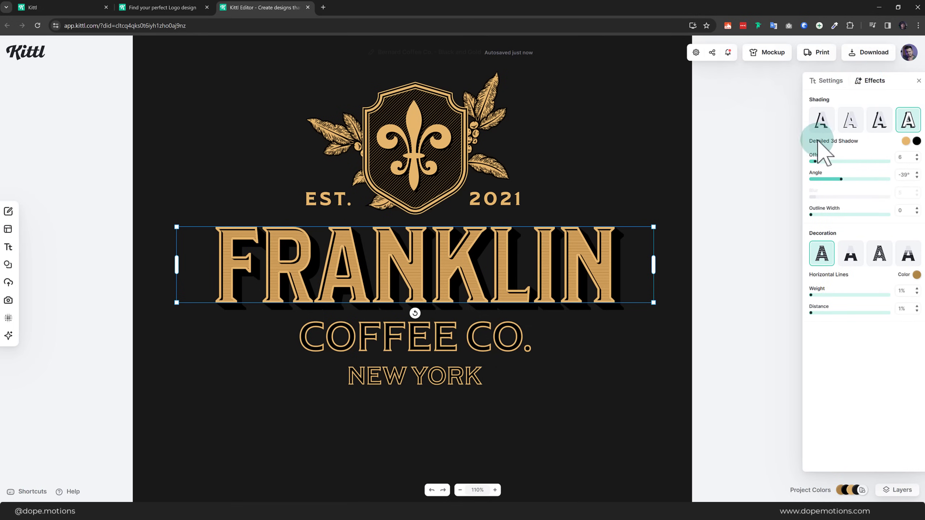
drag(814, 162, 821, 185)
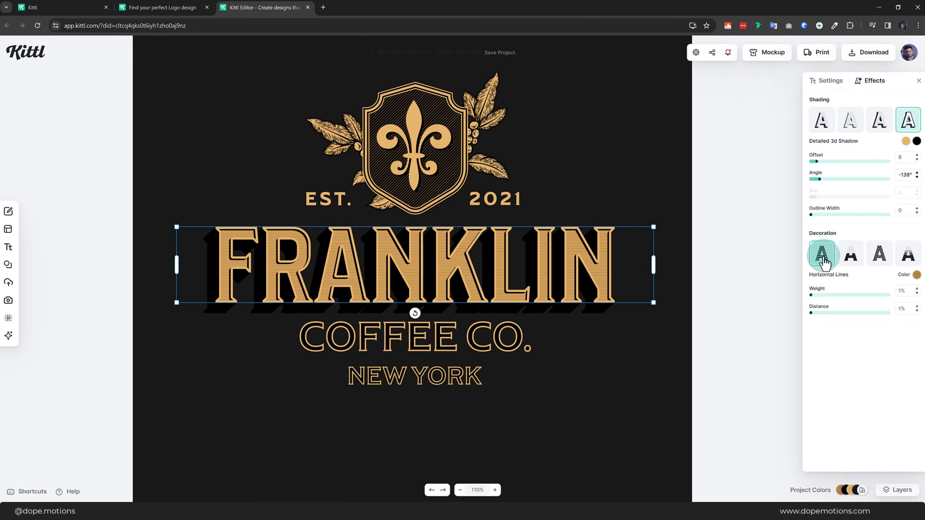
Change the FRANKLIN text's decoration to Oblique Lines with a weight of 3% and a distance of 1%.
mouse_move(813, 301)
mouse_down()
mouse_move(842, 302)
mouse_move(816, 301)
mouse_move(830, 314)
mouse_move(807, 313)
mouse_up()
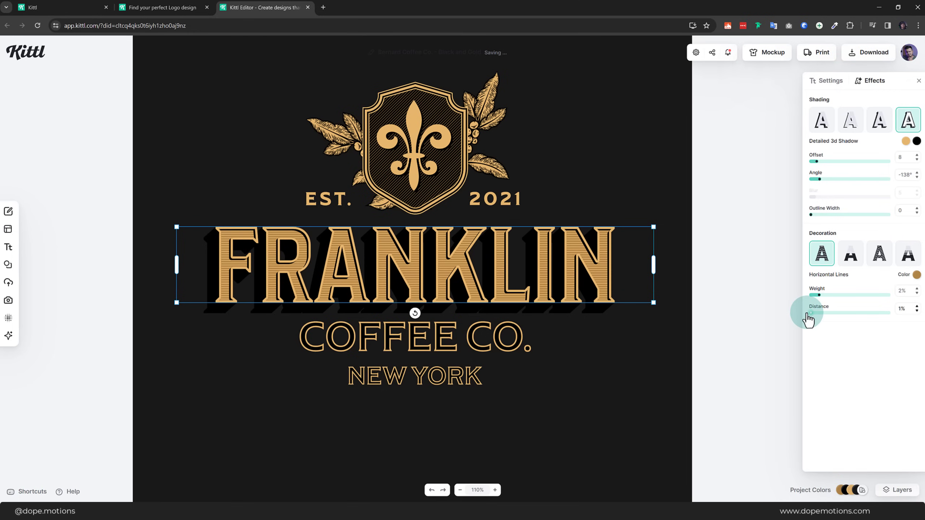
click(851, 258)
click(879, 259)
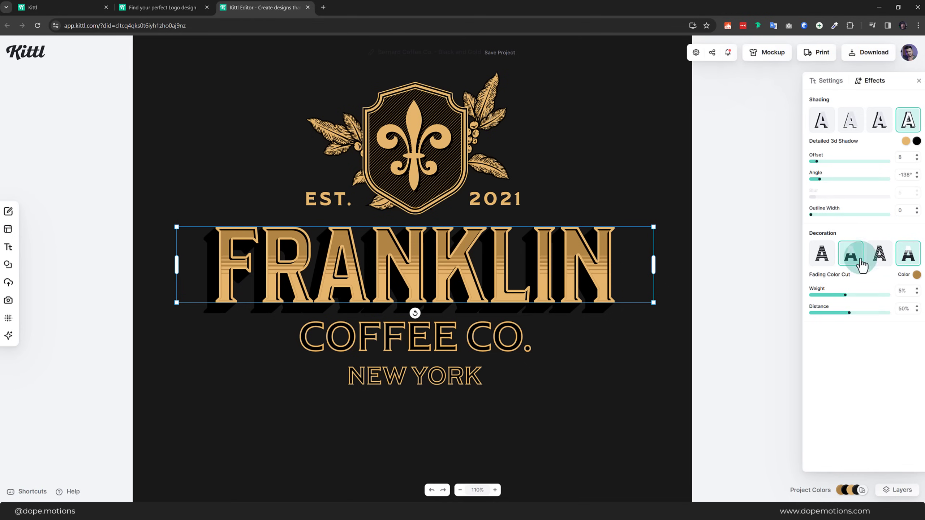
drag(813, 301, 845, 300)
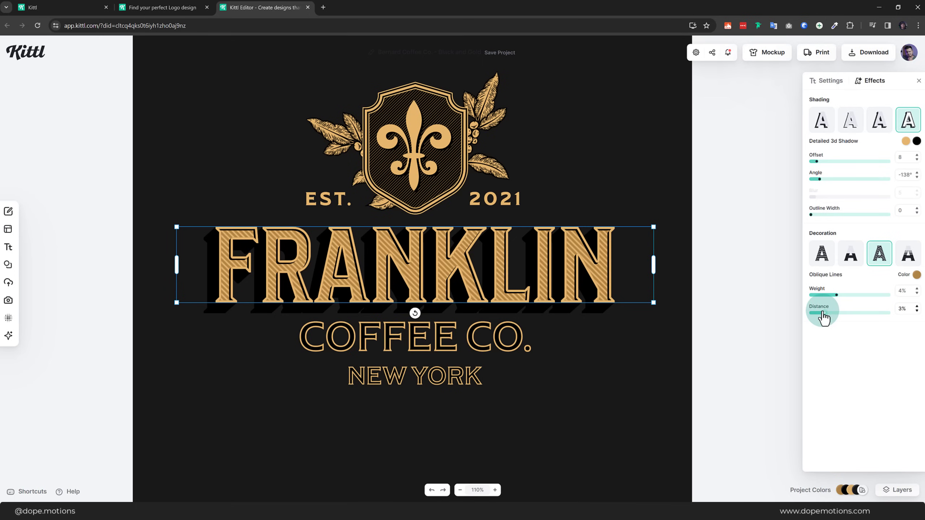
click(825, 295)
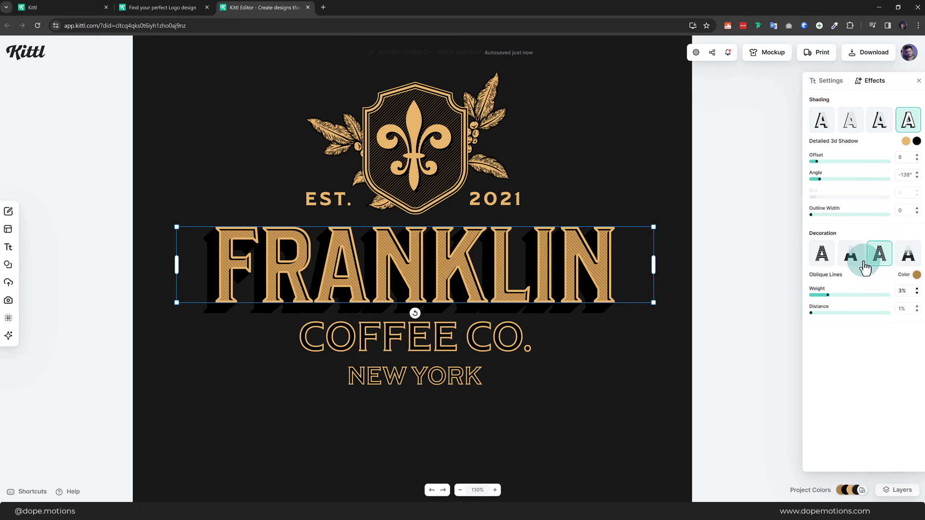
Change the colour of FRANKLIN's oblique decoration lines to dark grey 262626.
click(917, 276)
drag(838, 312, 737, 280)
drag(816, 330, 745, 364)
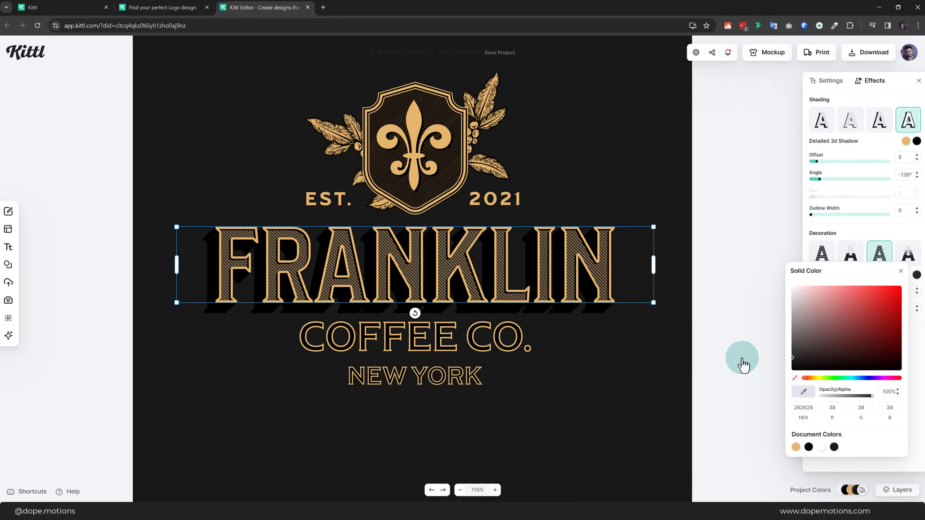
click(717, 260)
Try a Wave transformation on the FRANKLIN text and reshape its curve with the baseline points.
click(497, 273)
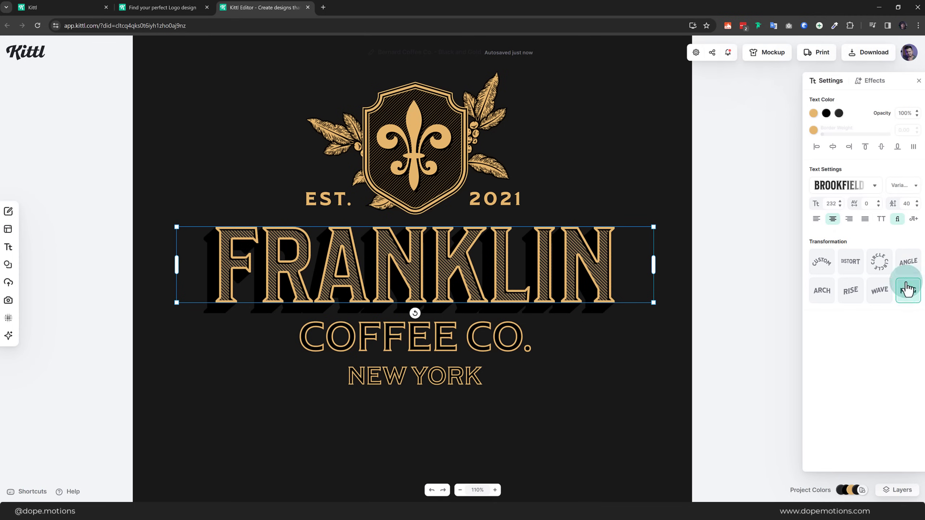
click(879, 291)
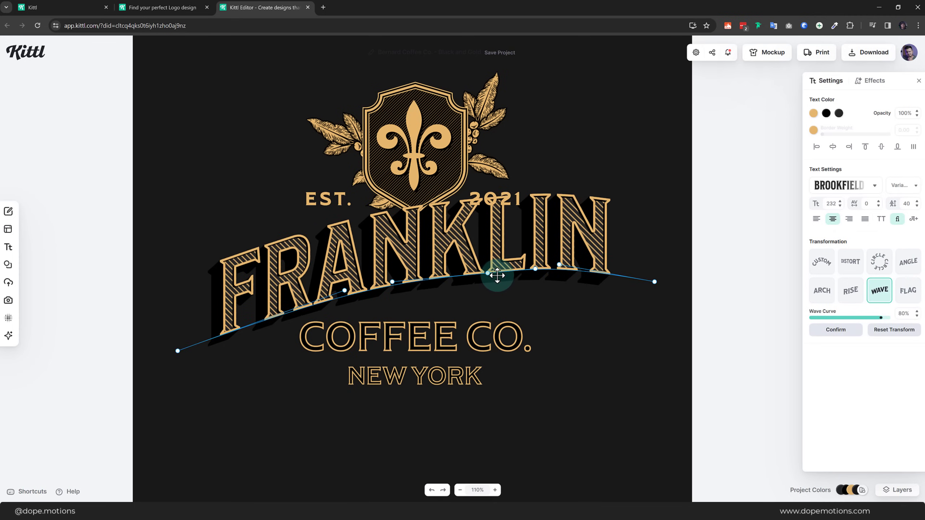
mouse_move(559, 265)
mouse_down()
mouse_move(547, 293)
mouse_move(553, 281)
mouse_up()
drag(488, 274, 482, 299)
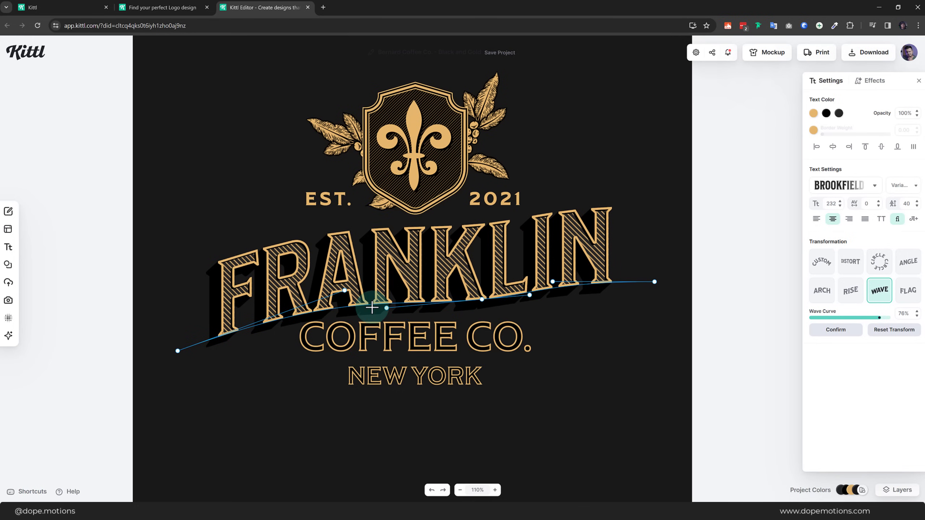
drag(345, 290, 335, 273)
drag(529, 295, 536, 302)
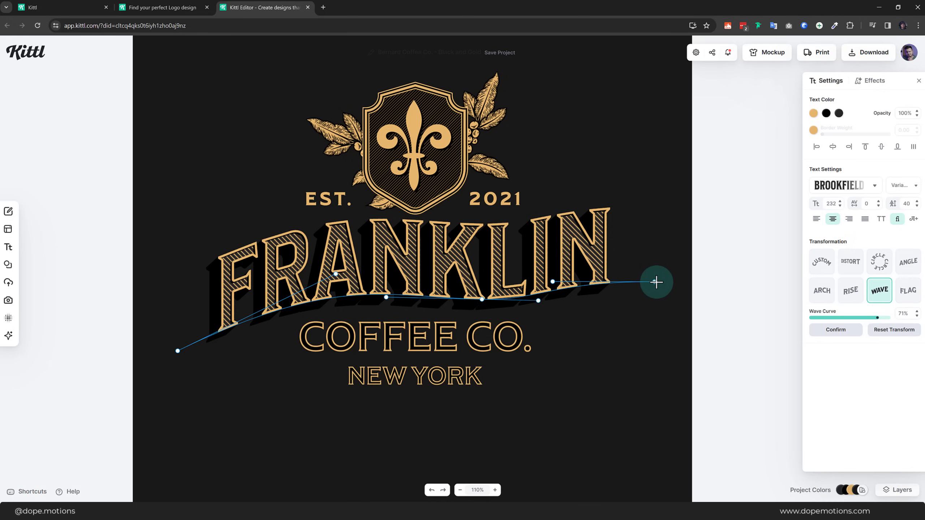
mouse_move(657, 281)
mouse_down()
mouse_move(675, 265)
mouse_move(676, 278)
mouse_move(666, 279)
mouse_up()
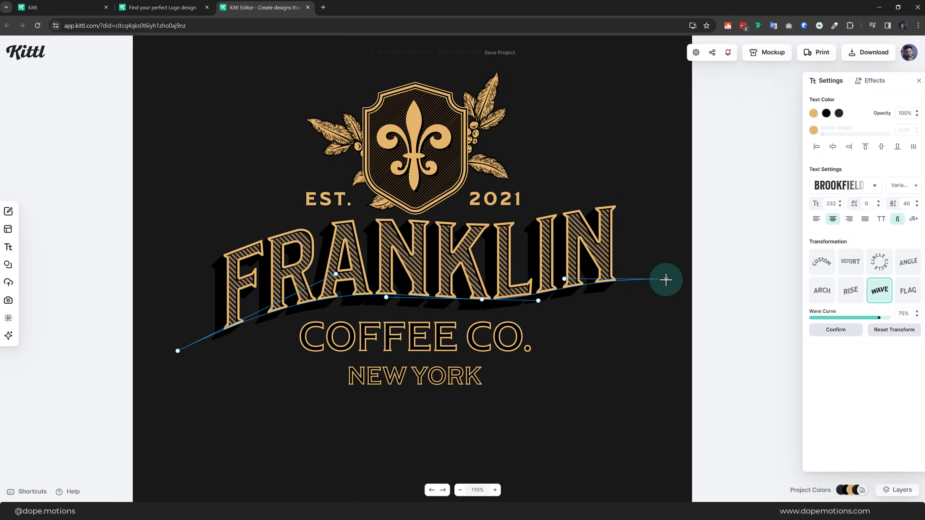
click(609, 364)
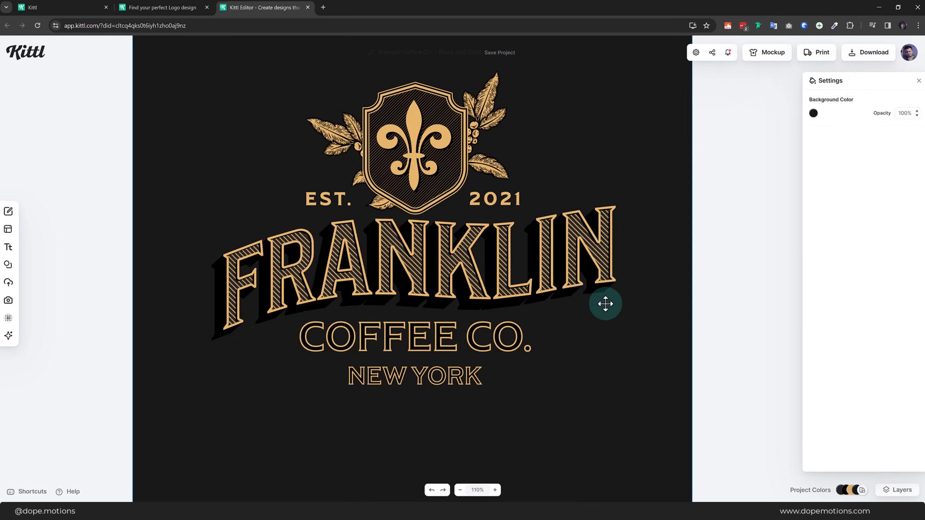
Apply the Arch transformation to the FRANKLIN text and reduce its arch curve to about 31%.
click(605, 304)
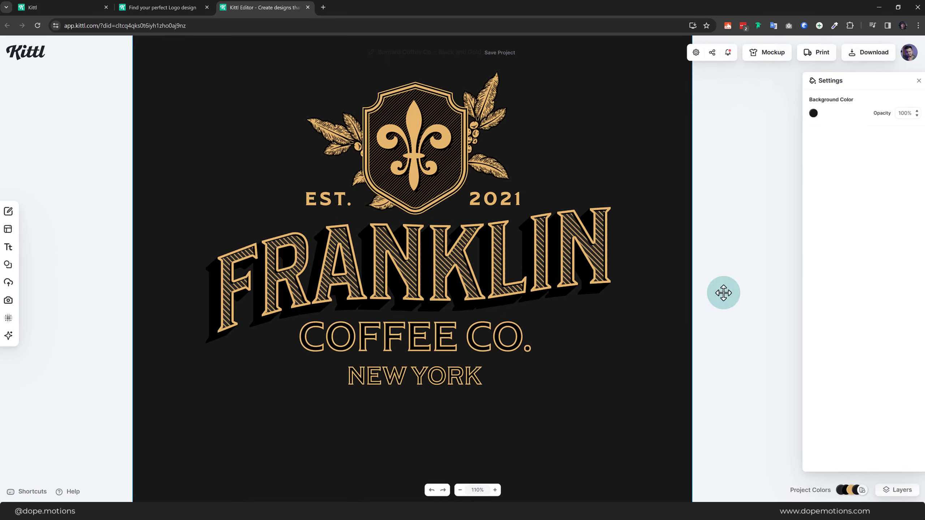
click(861, 303)
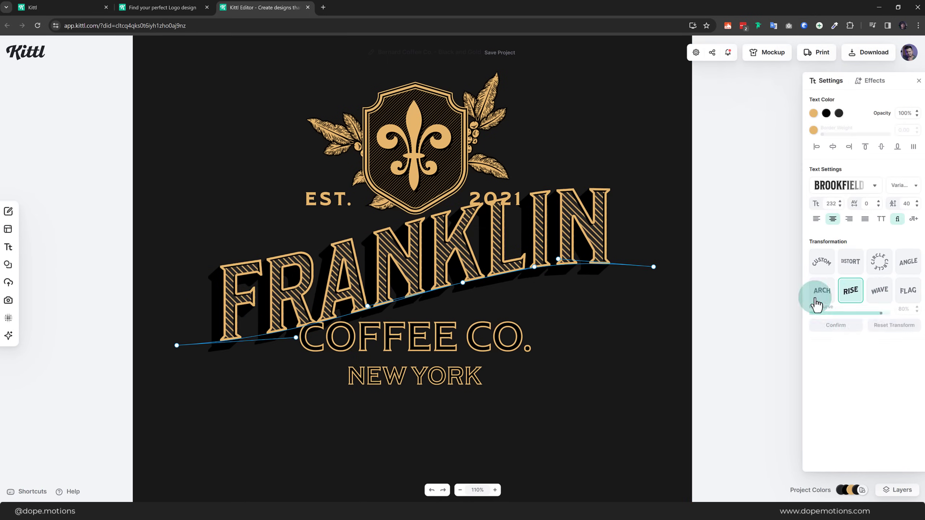
click(893, 294)
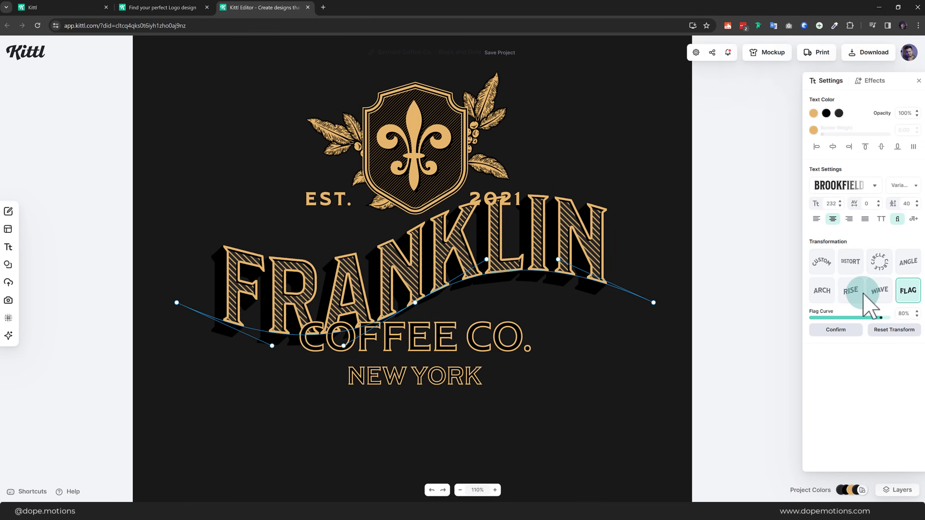
click(819, 291)
click(880, 316)
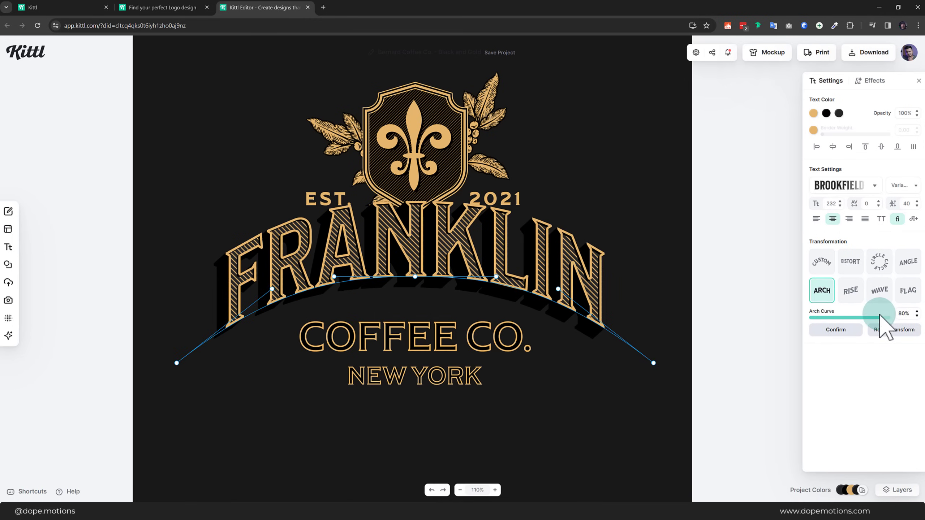
mouse_move(880, 322)
mouse_down()
mouse_move(828, 326)
mouse_move(864, 329)
mouse_up()
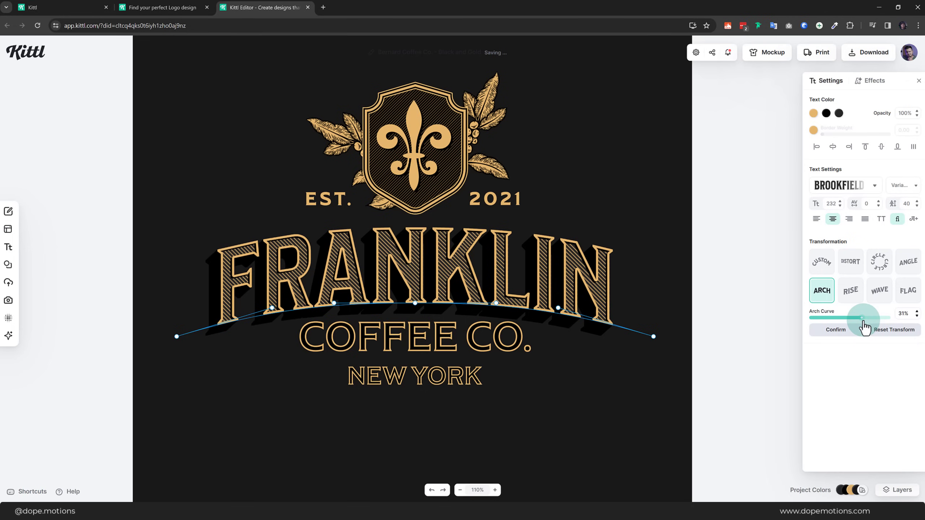
click(652, 234)
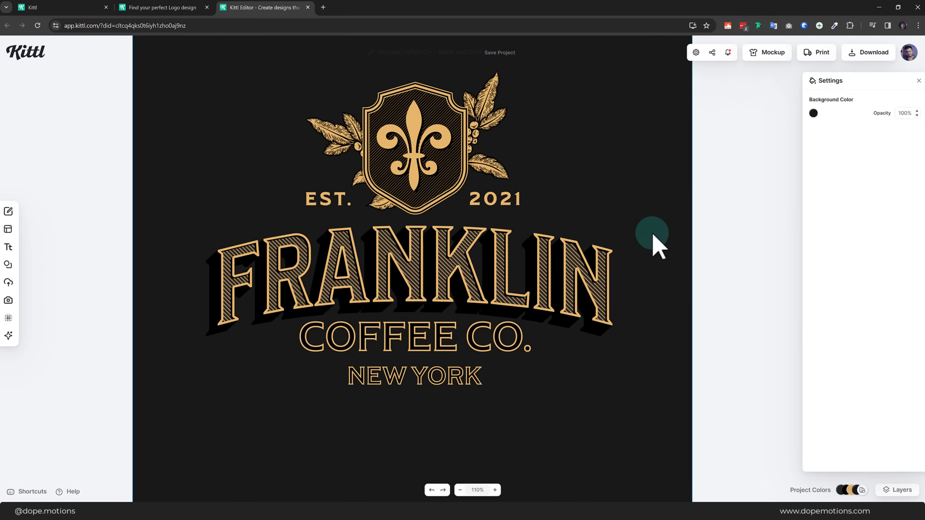
Change the typeface of the COFFEE CO. text to Bebas Neue and make its border thinner.
click(385, 336)
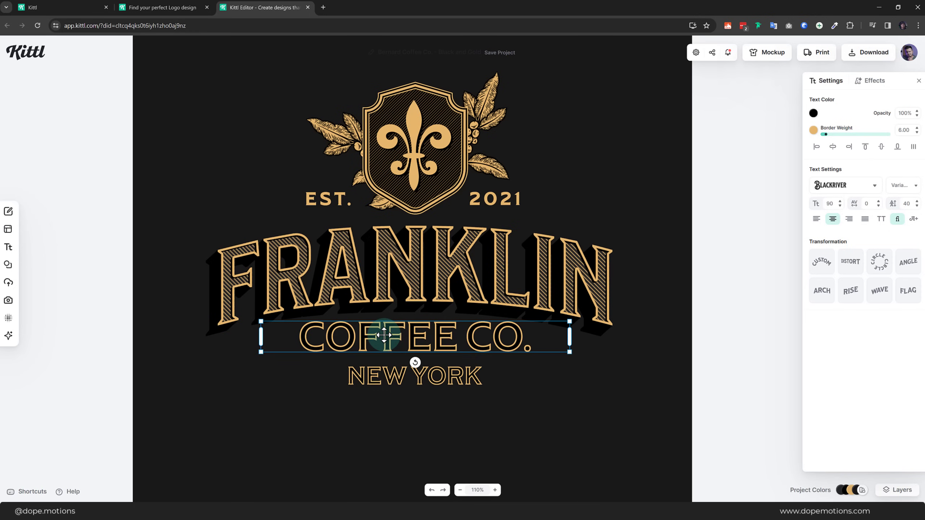
click(846, 188)
click(732, 217)
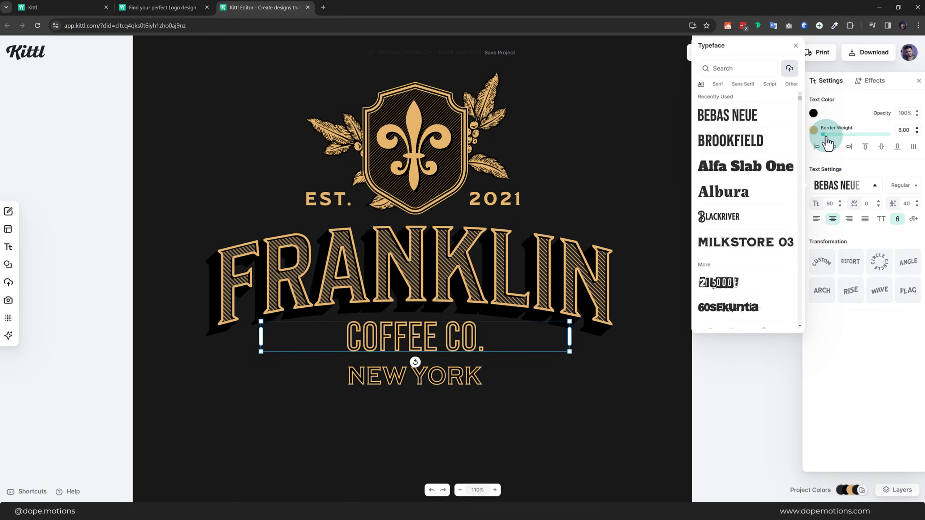
drag(828, 143, 825, 142)
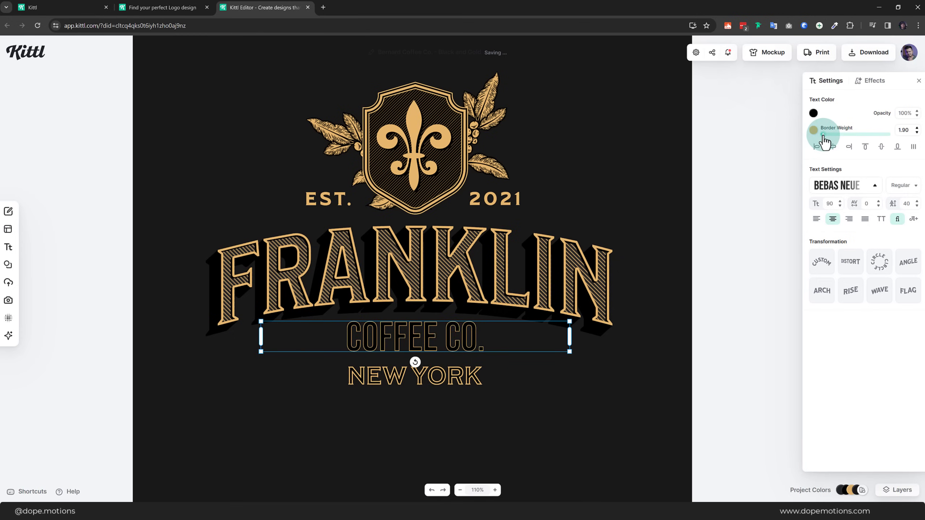
drag(824, 140, 826, 140)
click(537, 376)
Hide the NEW YORK text layer below COFFEE CO.
click(435, 377)
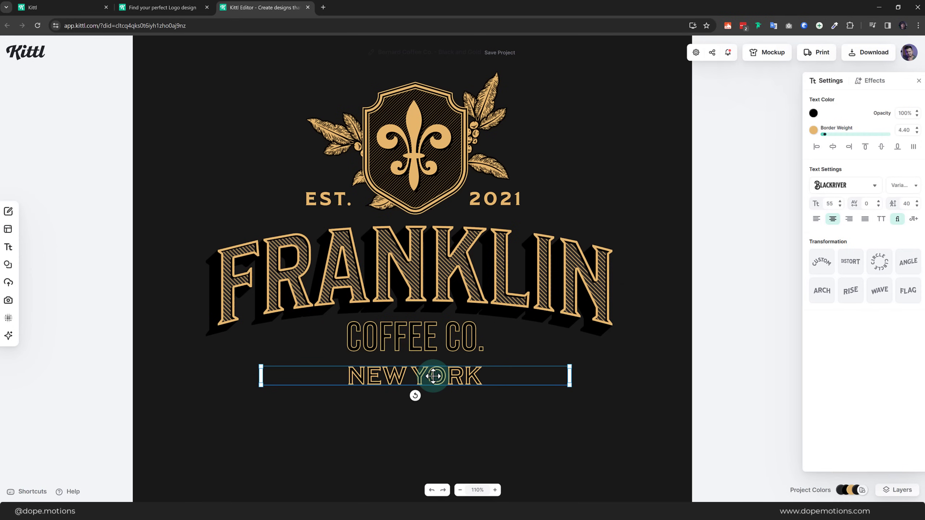
click(888, 489)
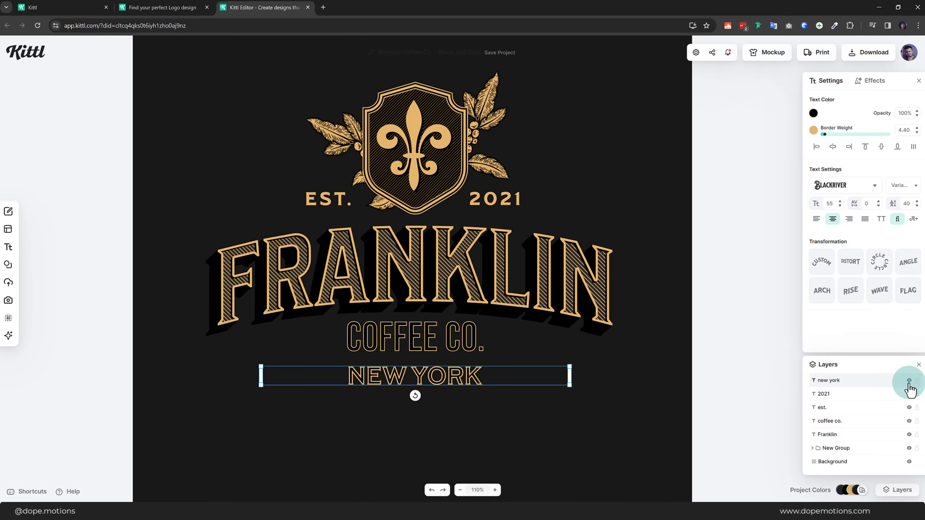
click(909, 380)
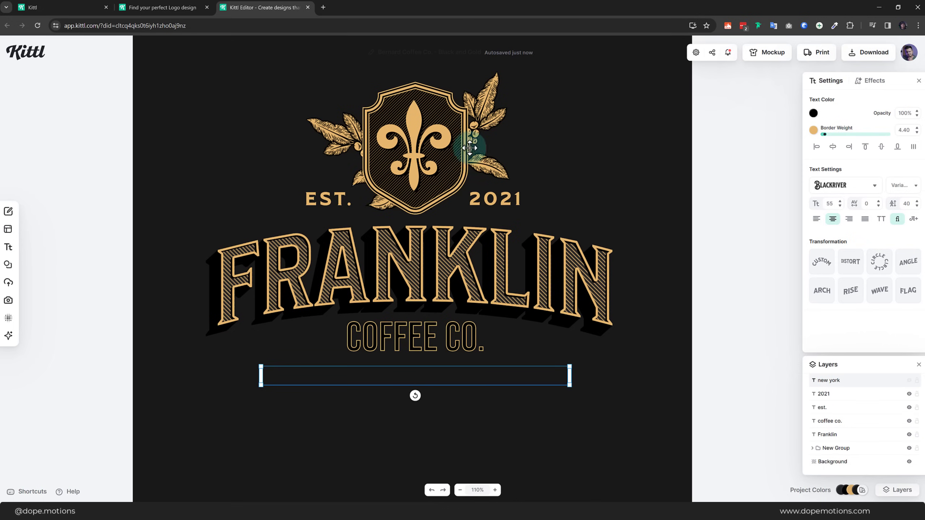
Hide the two coffee branch illustrations on either side of the crest within the New Group layer.
click(490, 112)
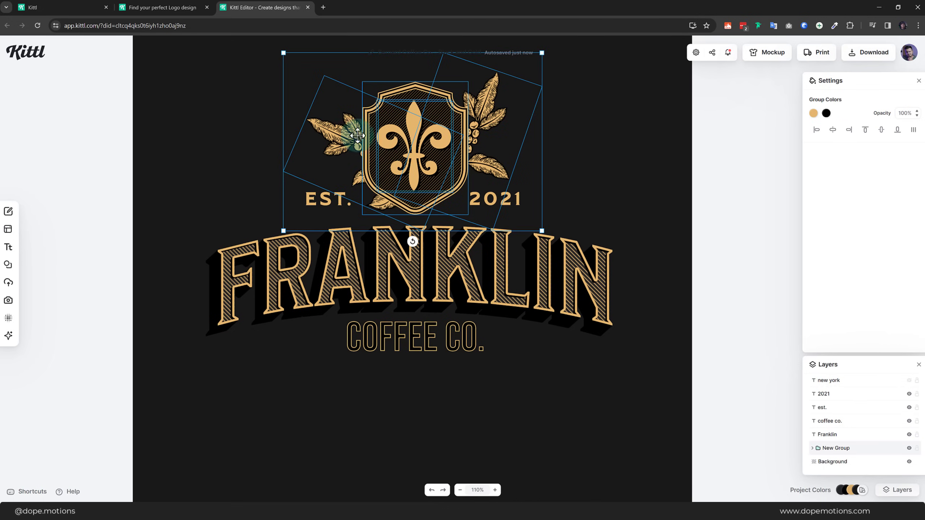
double_click(487, 103)
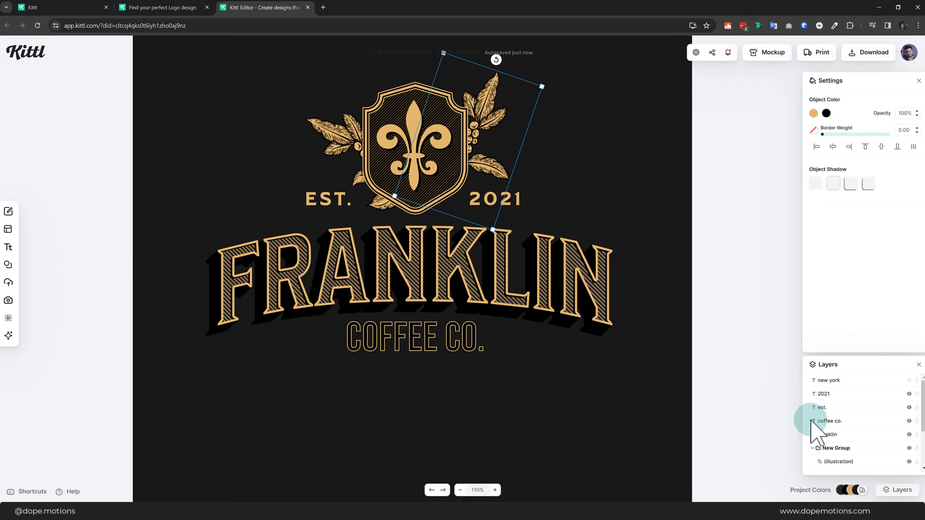
scroll(838, 422, down, 3)
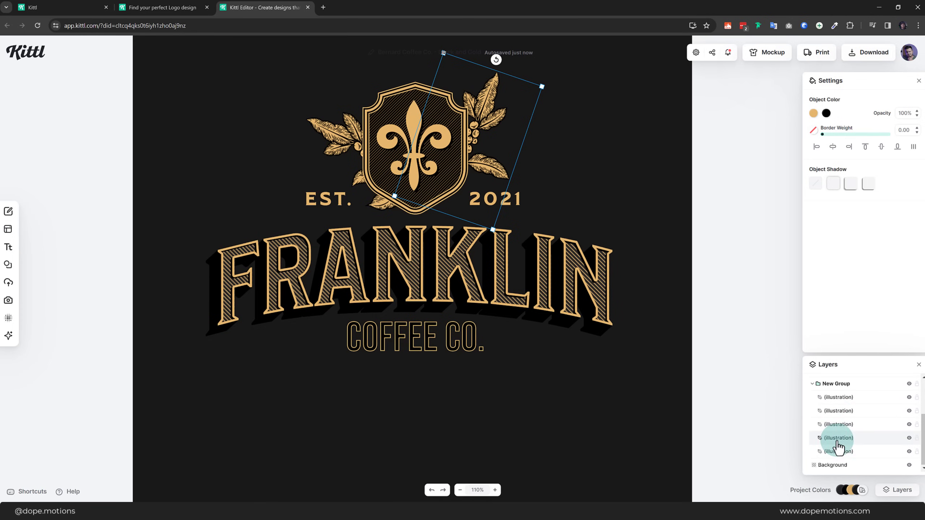
click(910, 437)
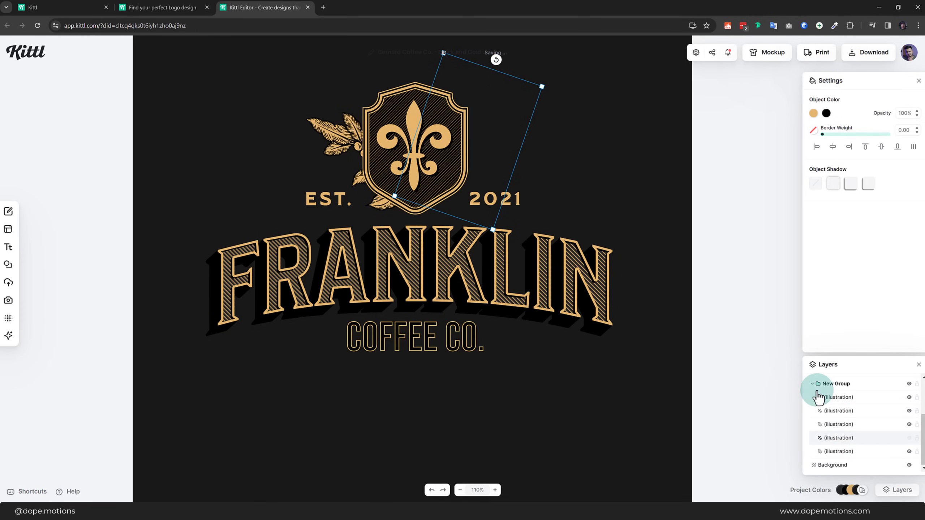
click(352, 155)
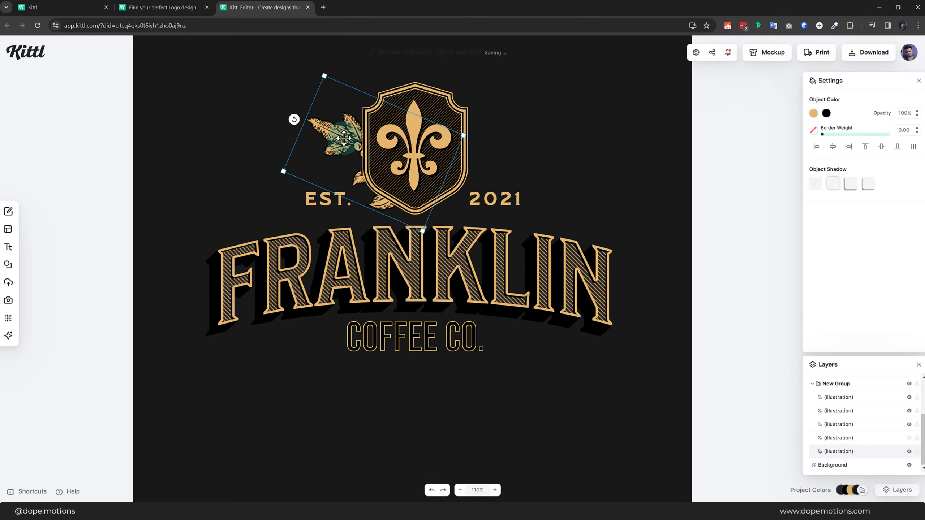
click(910, 451)
click(582, 174)
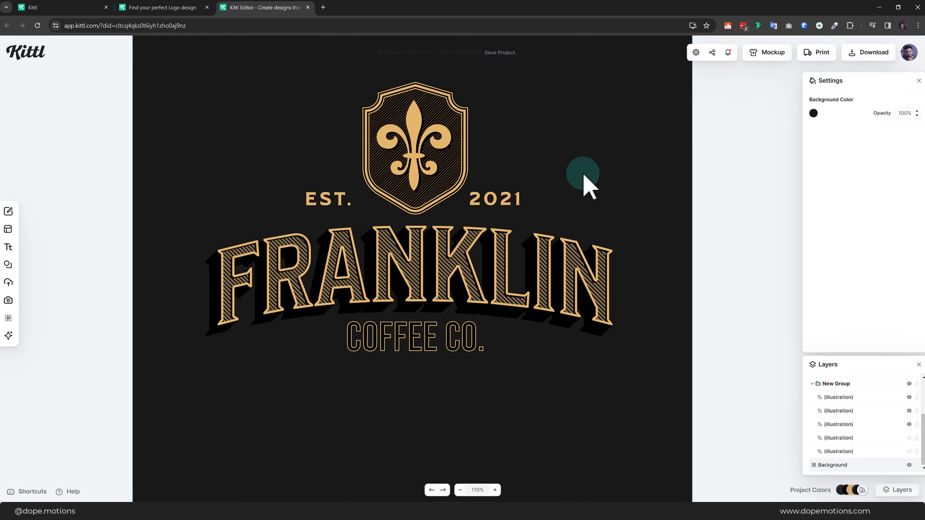
Select all the logo elements on the artboard and recolour their shared gold to the blue #2964b7.
scroll(398, 328, down, 3)
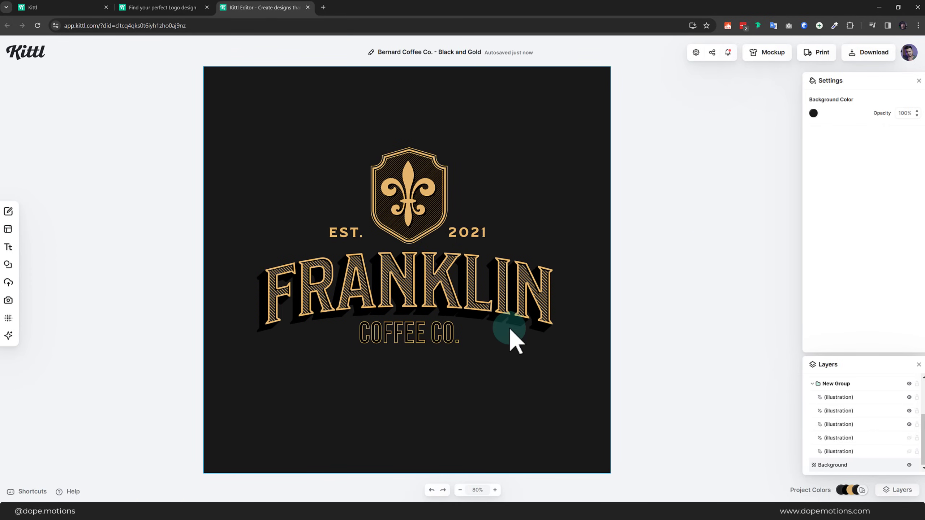
drag(247, 110, 558, 398)
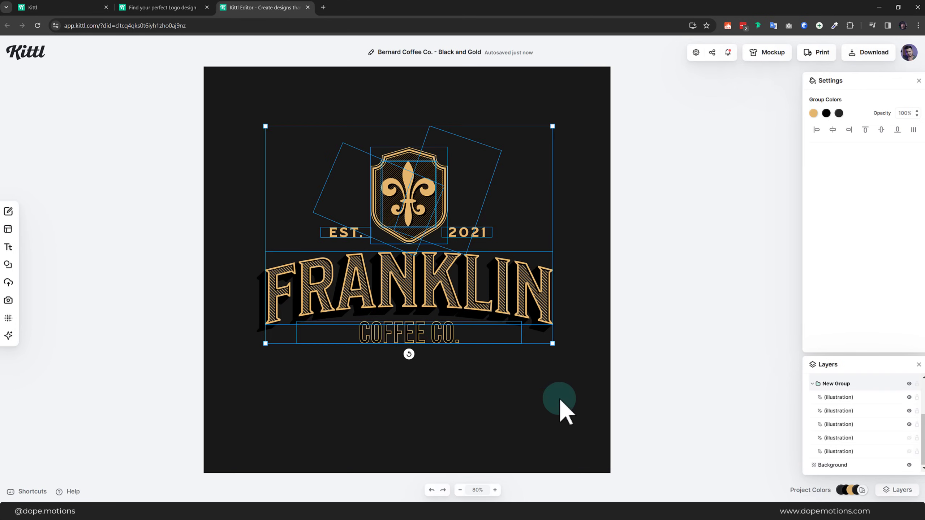
click(814, 114)
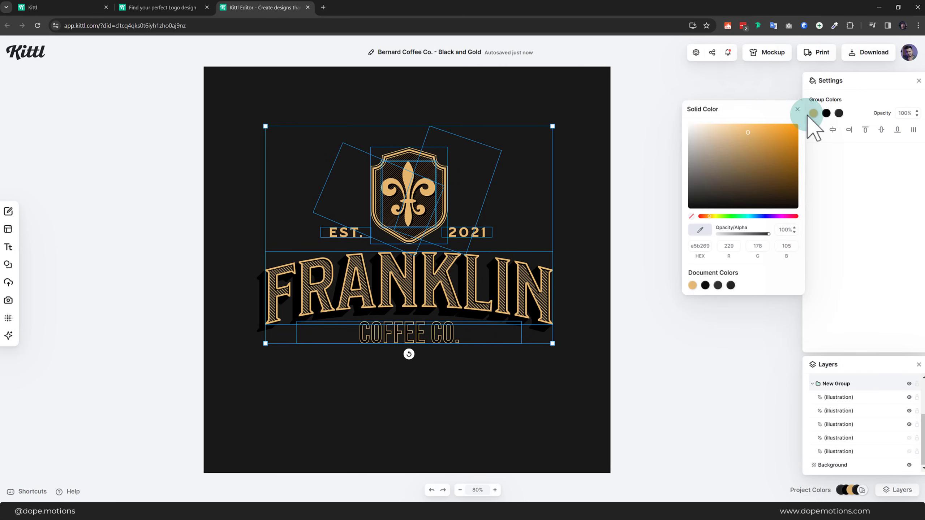
click(727, 216)
drag(743, 218, 758, 216)
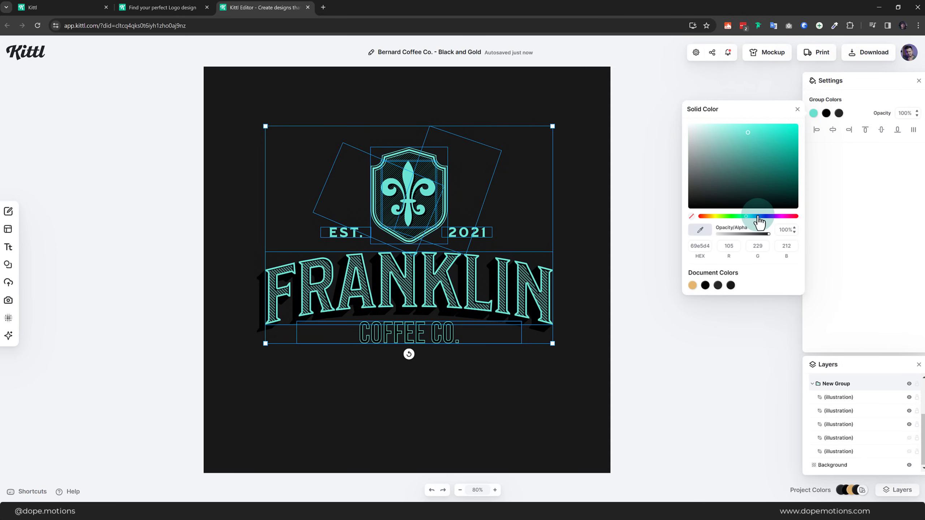
click(774, 148)
Change the main colour of the selected logo elements to the burnt orange #cb832a and deselect them.
click(712, 216)
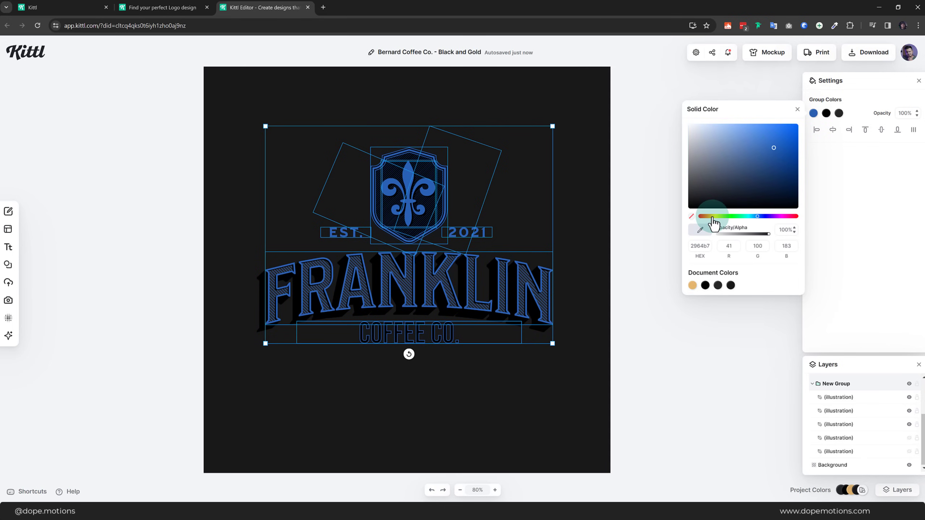
drag(711, 219, 708, 218)
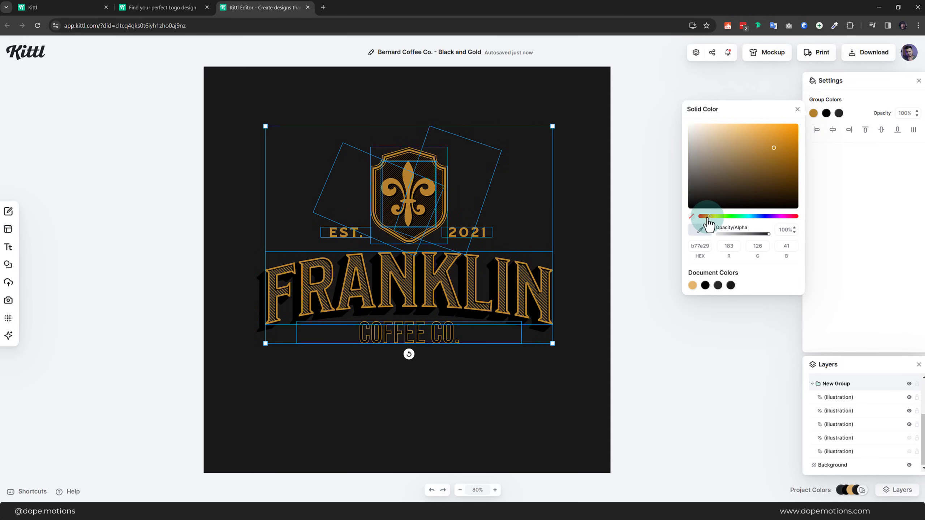
click(799, 129)
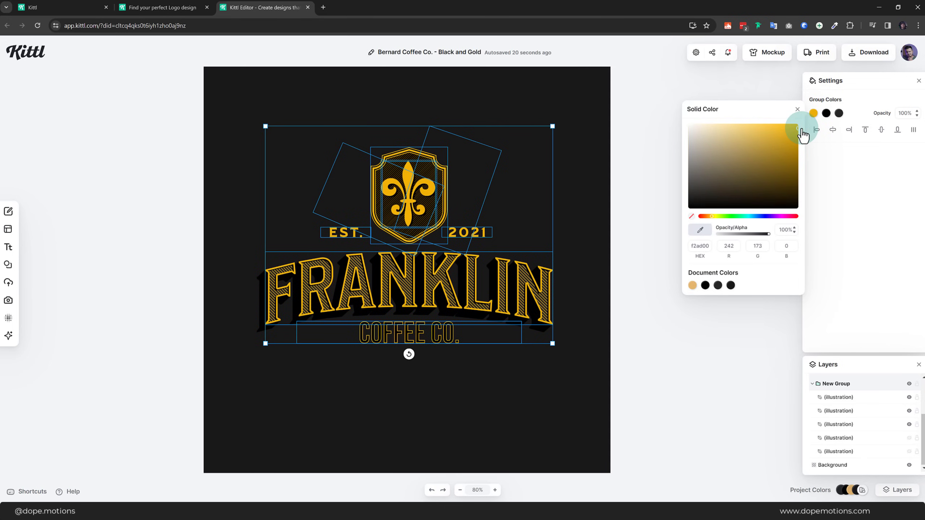
drag(801, 134, 798, 137)
click(711, 216)
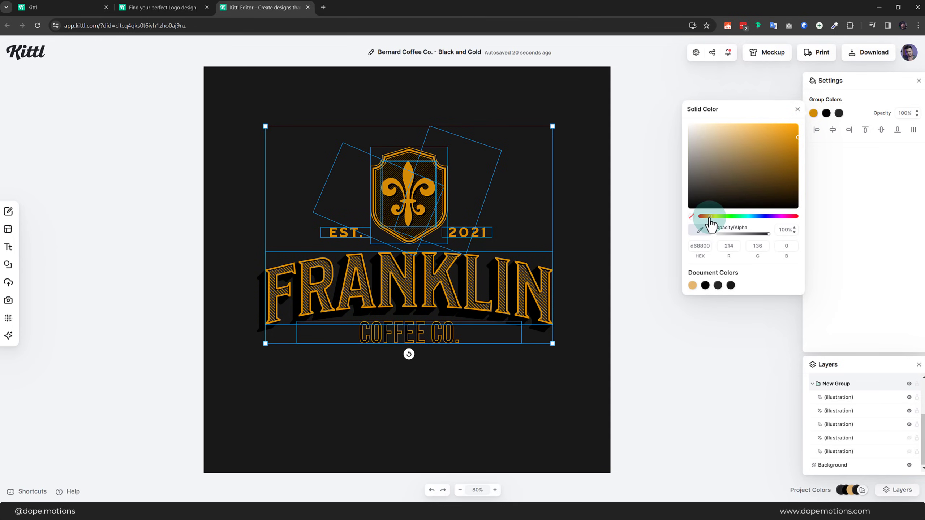
drag(775, 142, 776, 145)
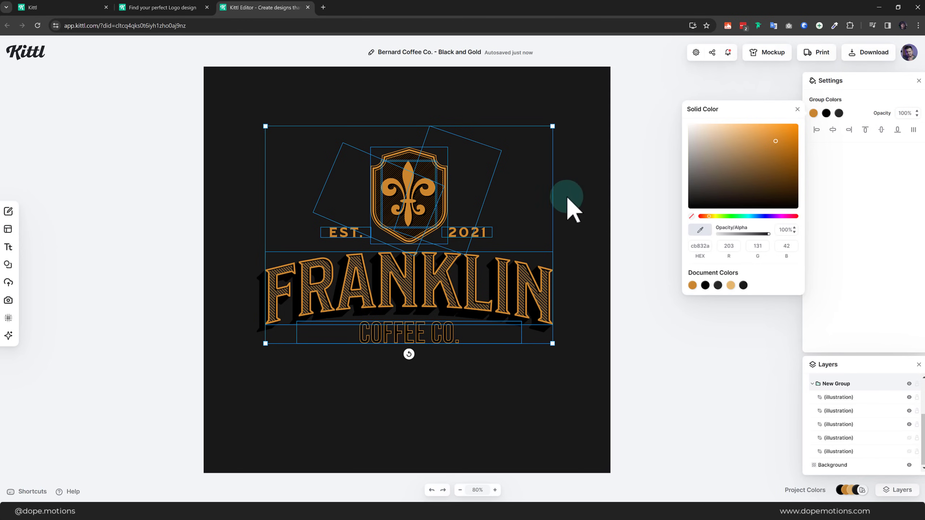
click(827, 113)
drag(713, 179, 672, 222)
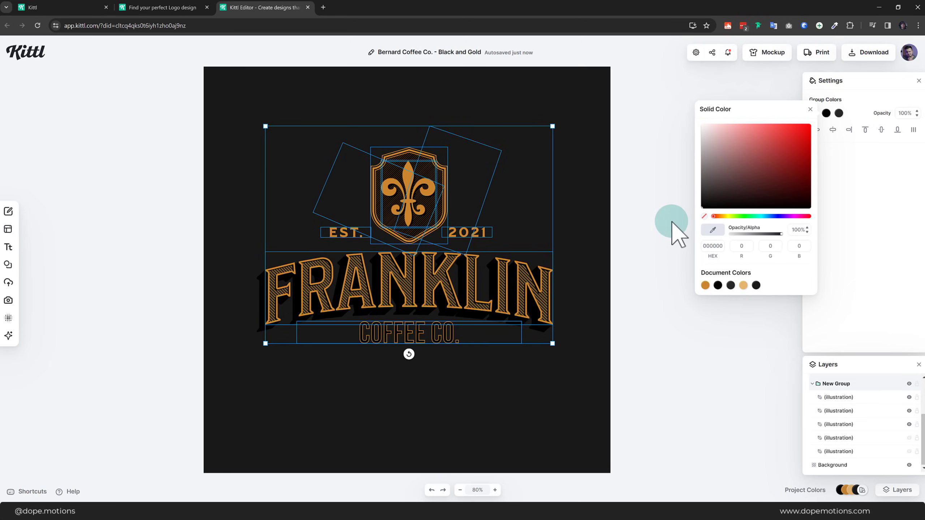
click(652, 197)
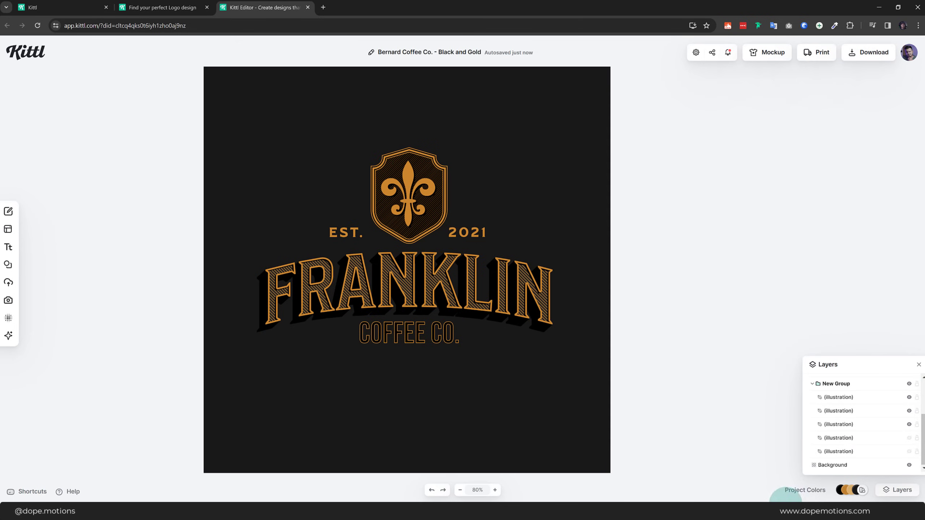
Try the Red Autumn, Ocean Blue, Candy Shop and Deep Wood palettes on the design, settling on Earth Brown.
click(862, 491)
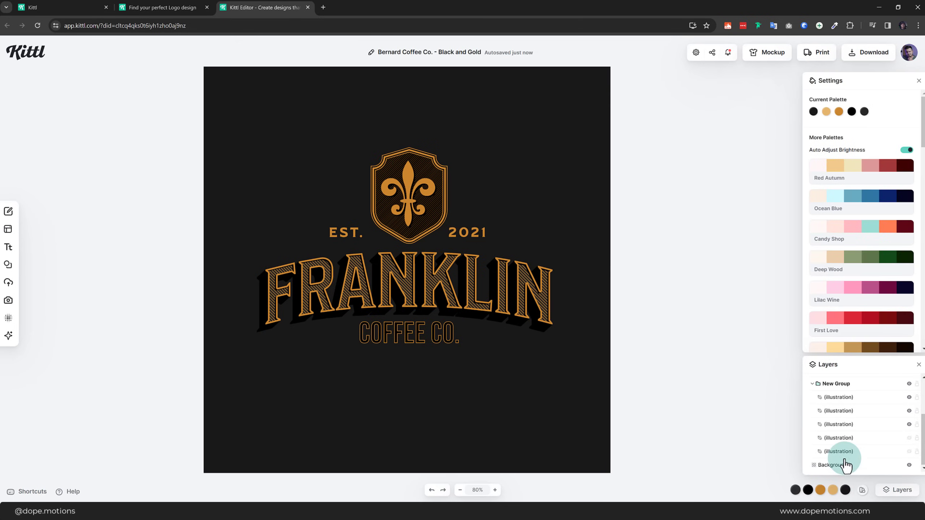
click(919, 366)
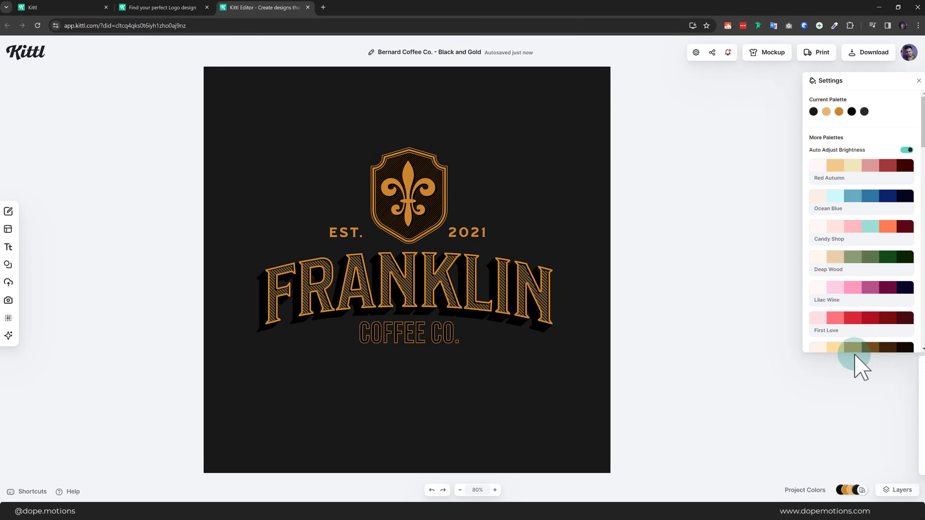
click(841, 168)
click(838, 199)
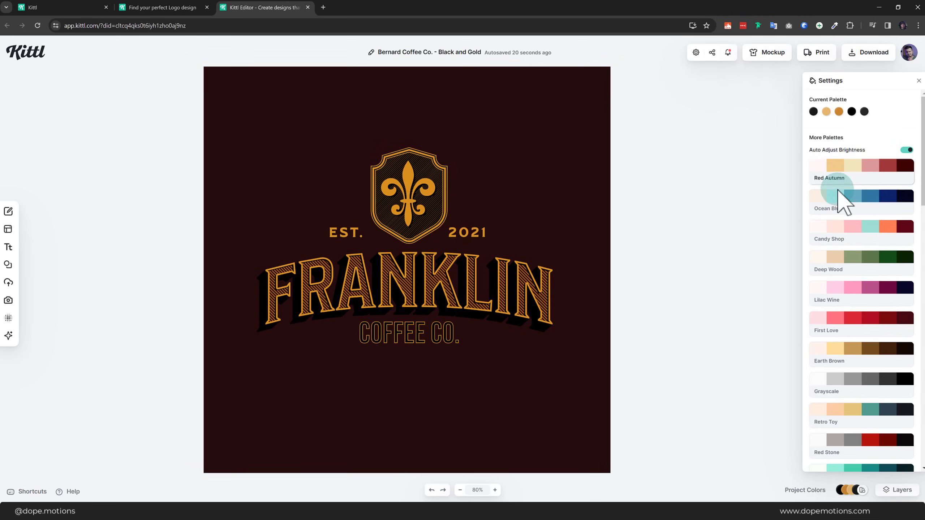
click(840, 237)
click(842, 268)
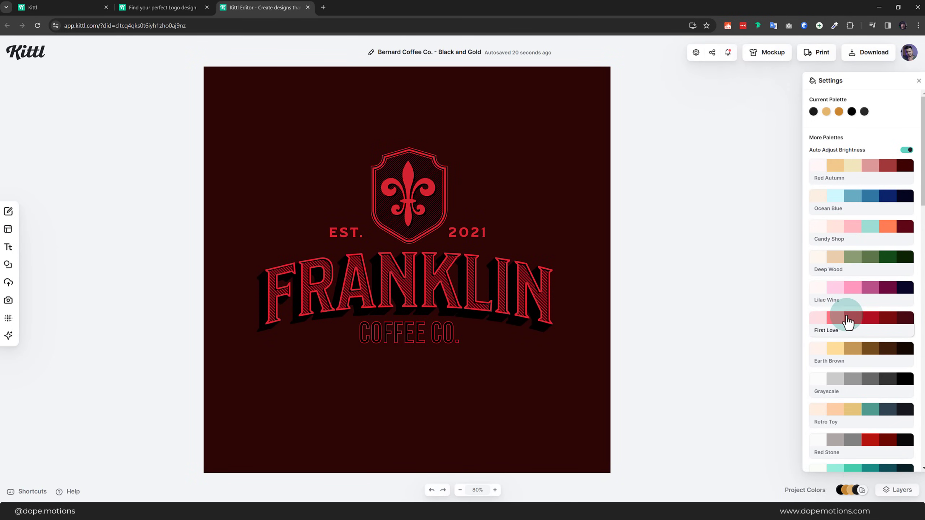
click(842, 349)
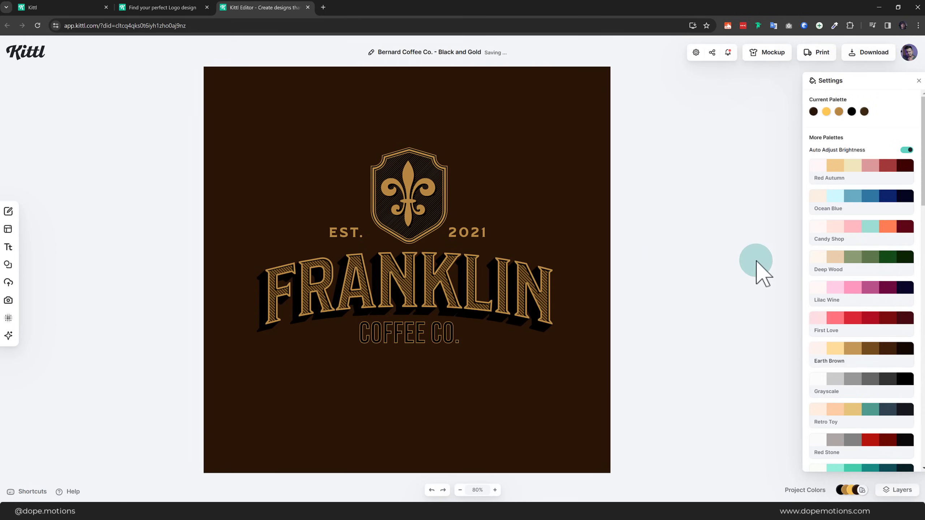
click(687, 282)
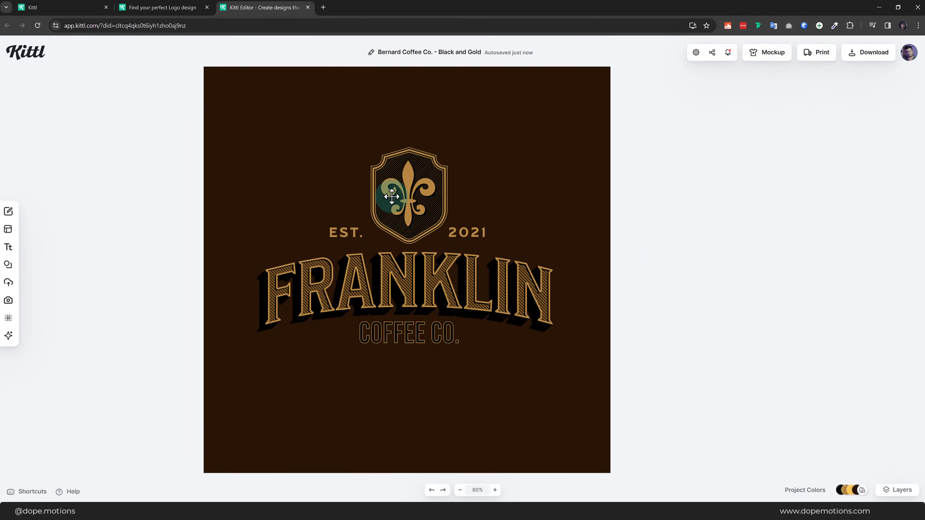
Create a new project with the Instagram Post artboard preset, 1080 × 1080 px.
drag(480, 154, 518, 154)
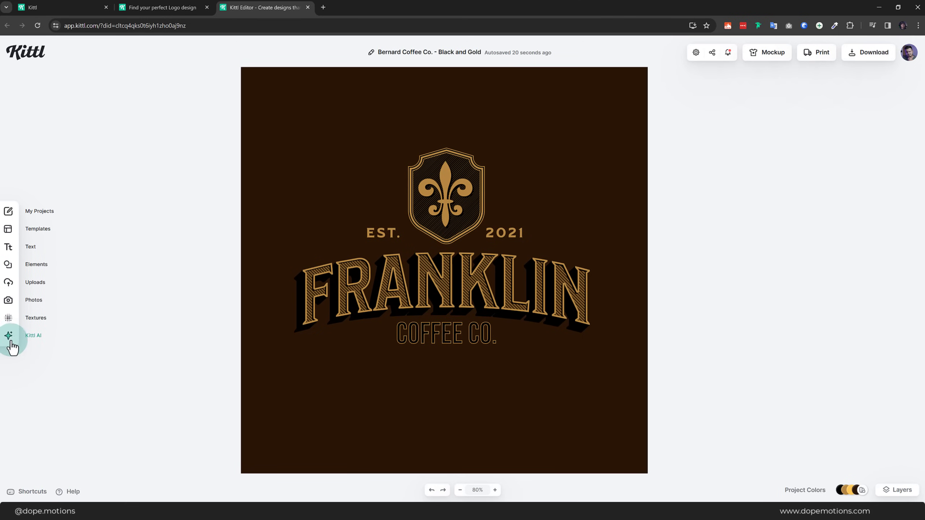
click(8, 213)
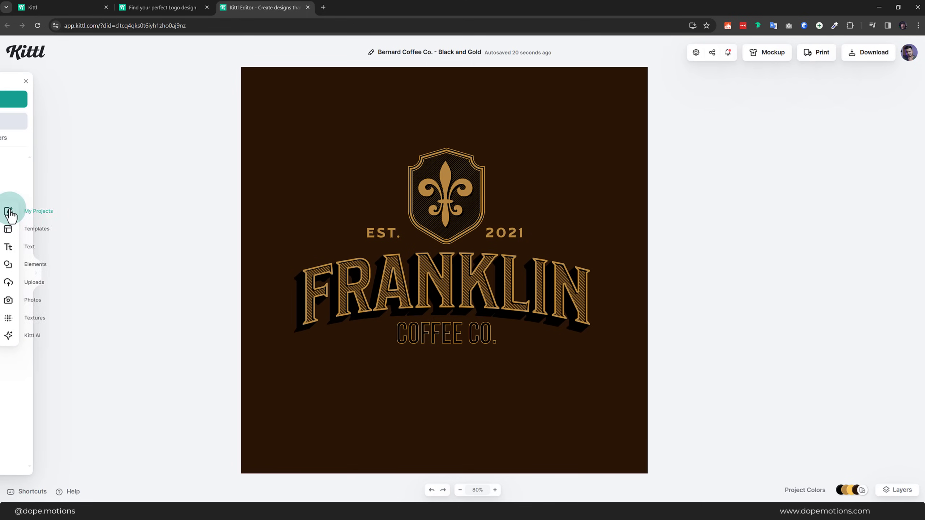
click(62, 106)
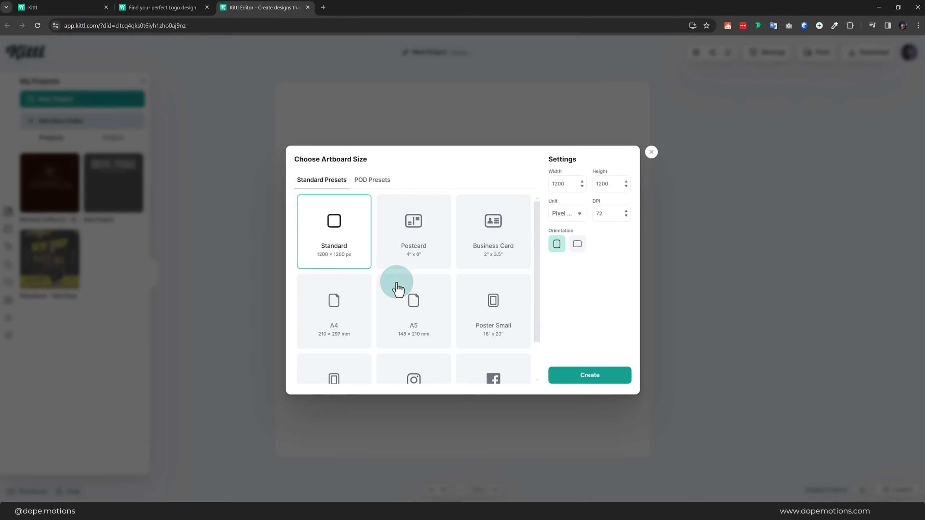
click(398, 287)
click(424, 350)
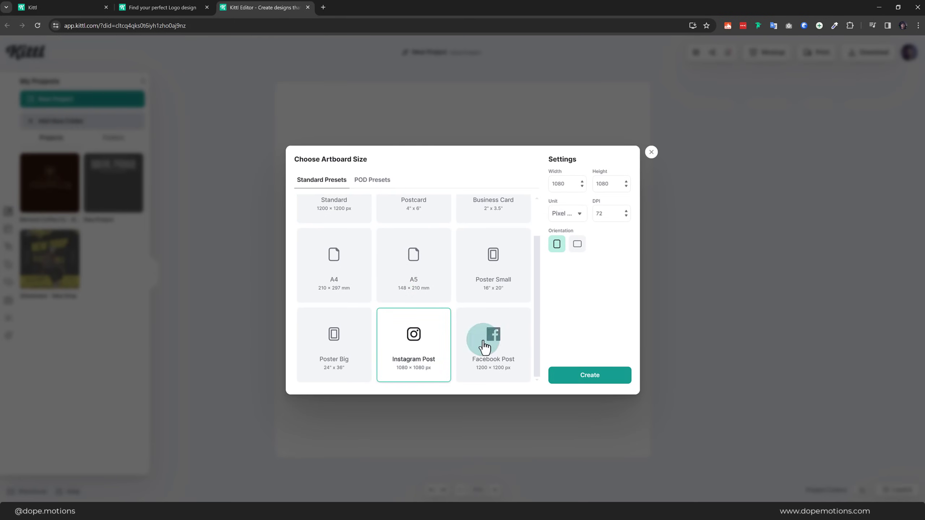
click(557, 250)
click(578, 248)
click(584, 378)
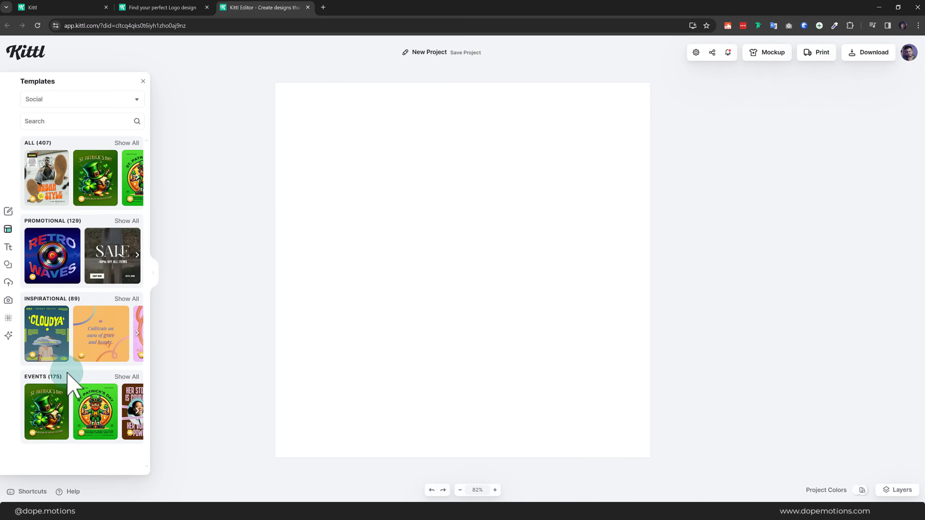
Expand the full collection of Social templates and browse through it for a suitable post design.
click(43, 102)
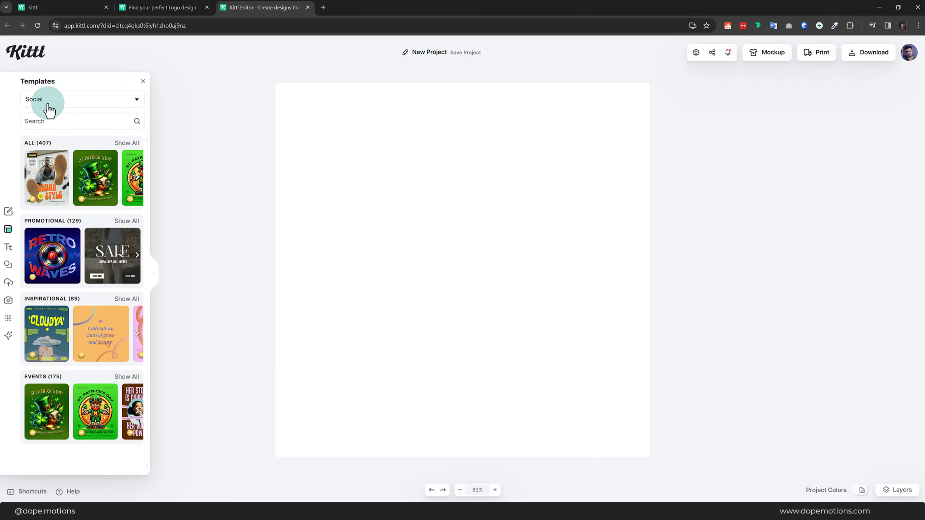
click(126, 143)
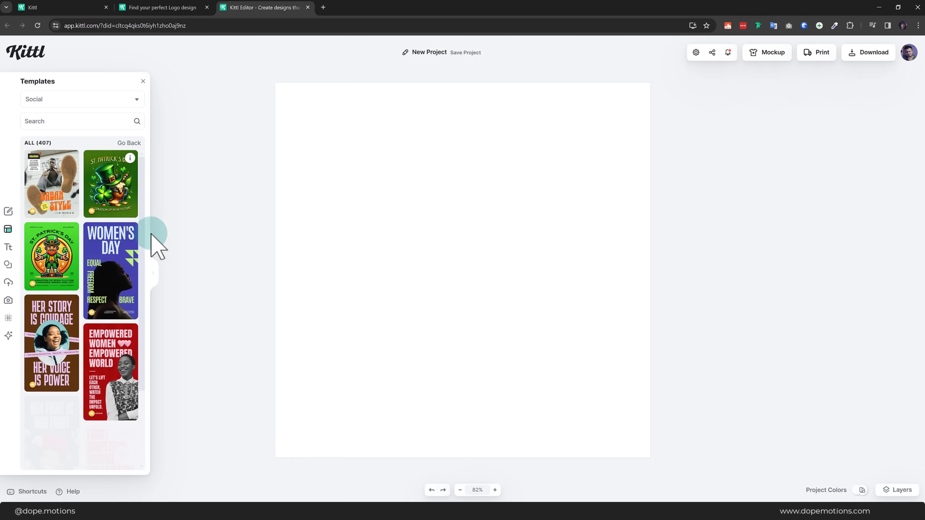
click(153, 279)
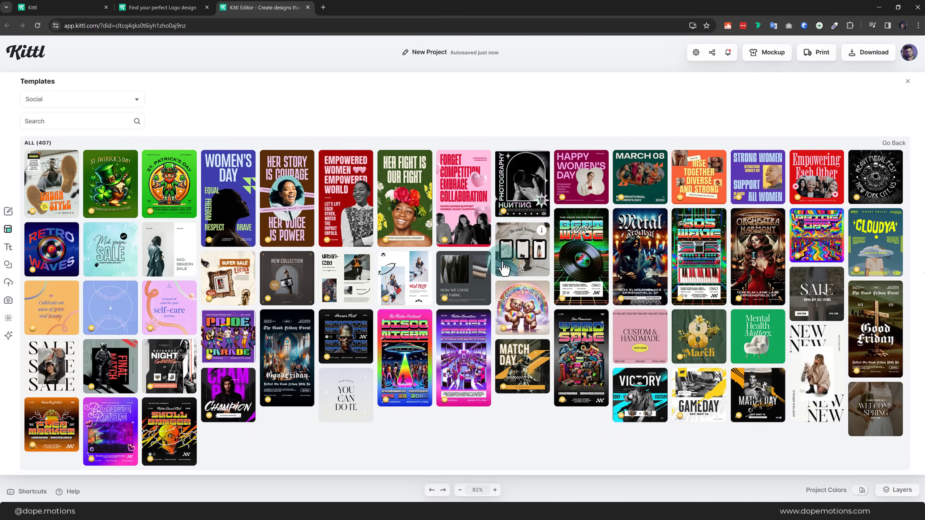
scroll(315, 321, down, 2)
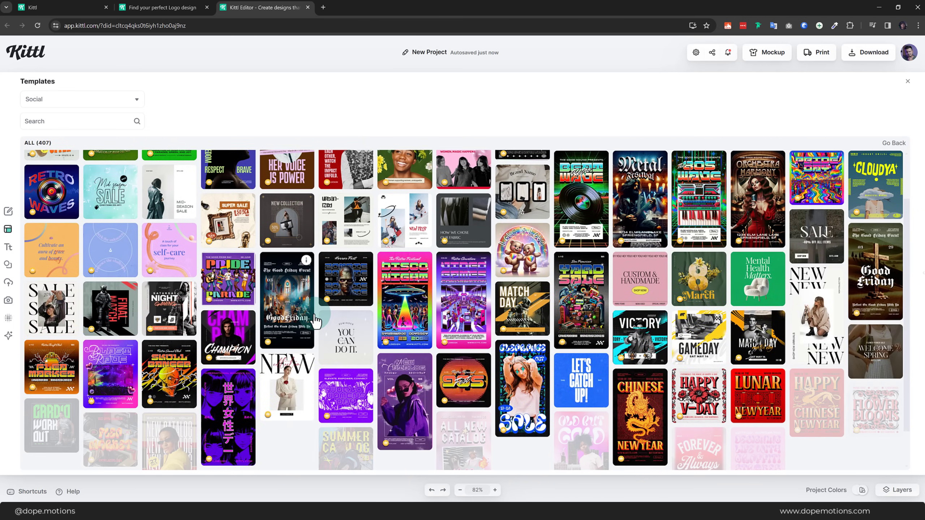
scroll(313, 321, down, 3)
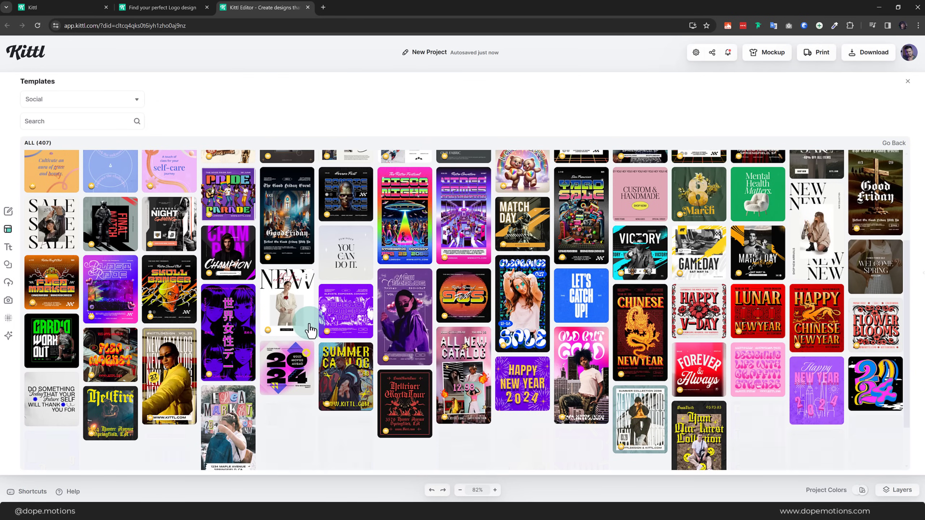
scroll(309, 326, down, 2)
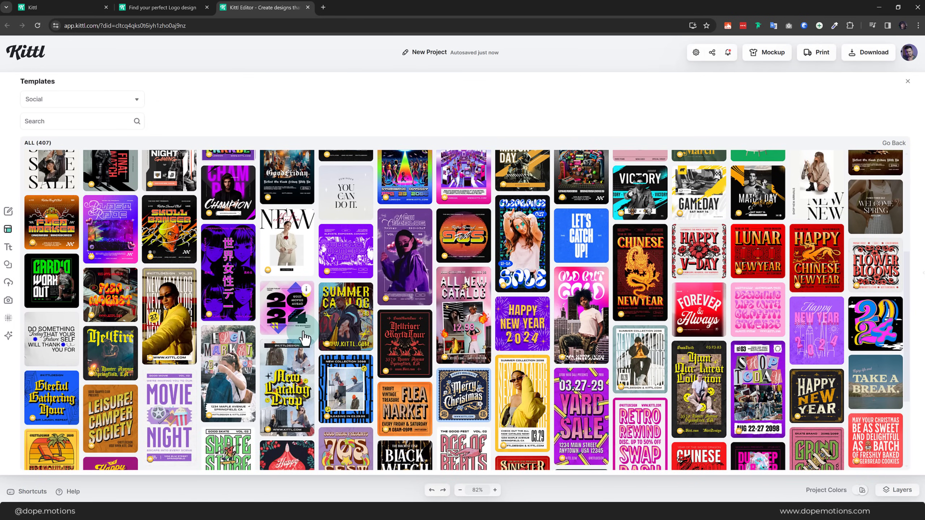
scroll(464, 286, down, 4)
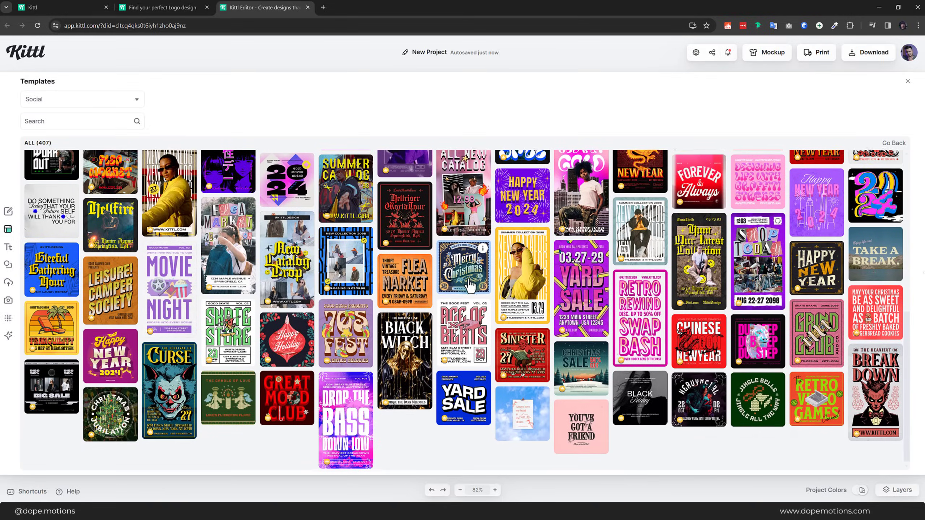
scroll(467, 285, down, 3)
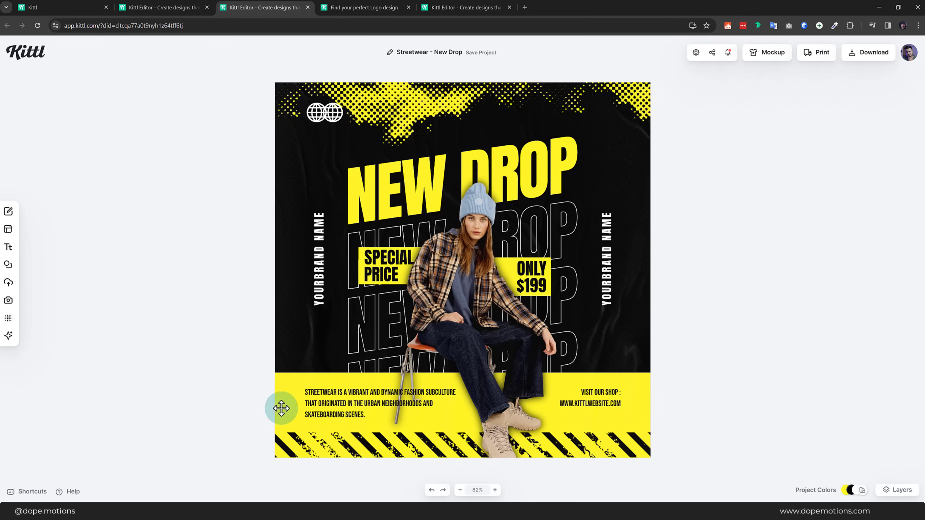
Replace the NEW DROP headline in the Streetwear - New Drop template with DOPE DROP.
click(405, 177)
double_click(405, 177)
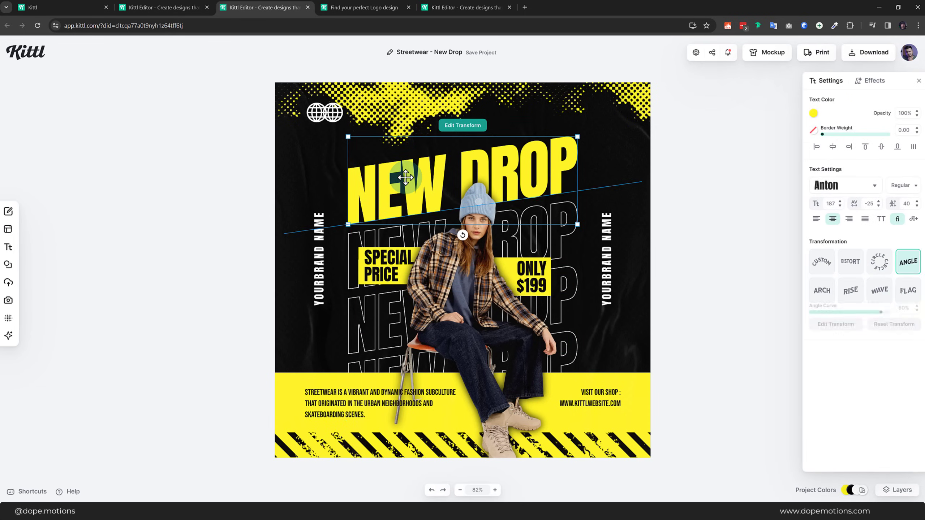
double_click(406, 177)
drag(407, 175, 540, 268)
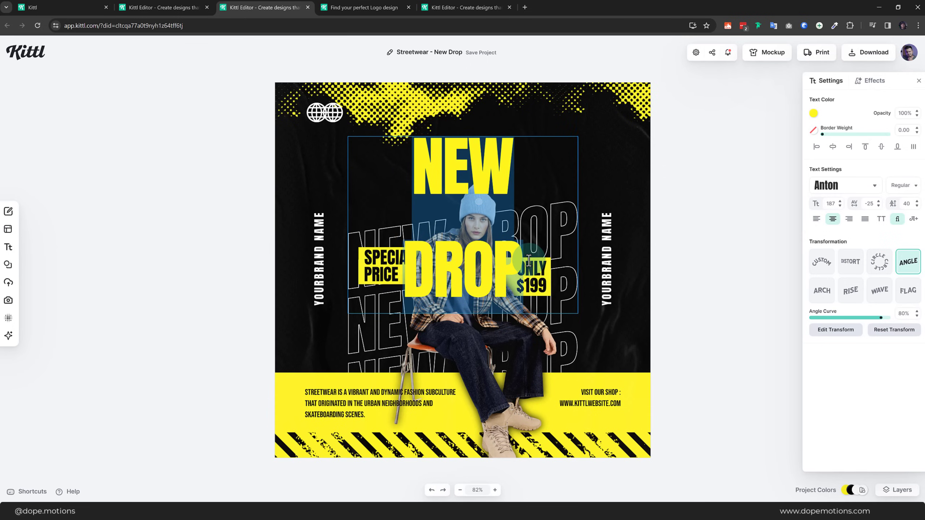
text(done)
key(BackSpace)
key(BackSpace)
key(BackSpace)
key(BackSpace)
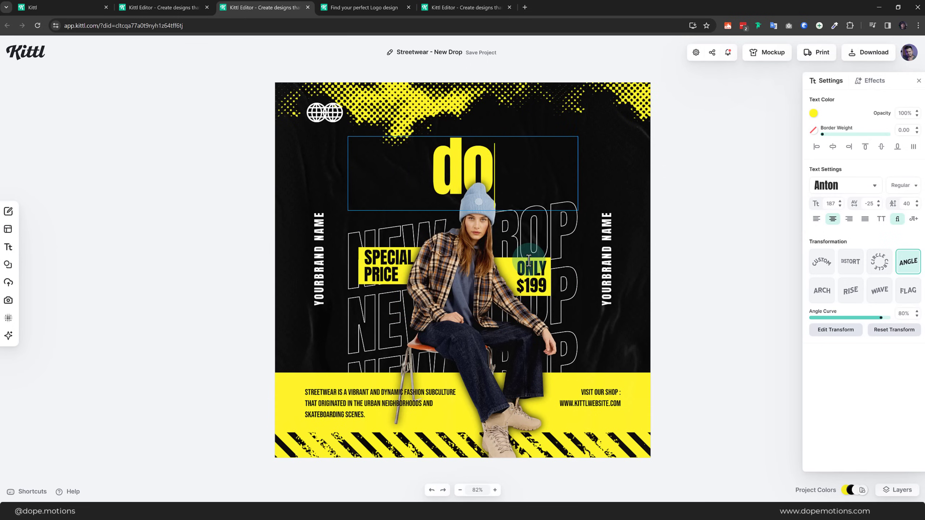
text(DOPE DROP)
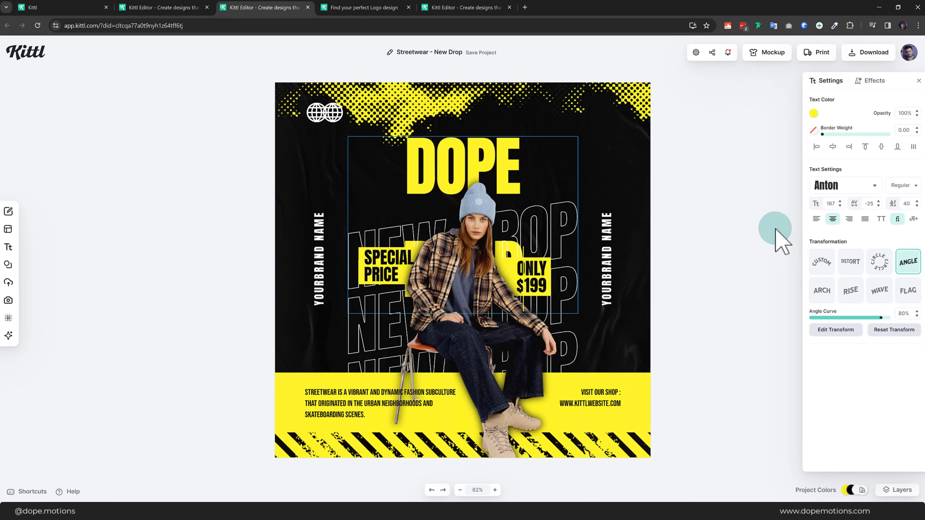
click(742, 221)
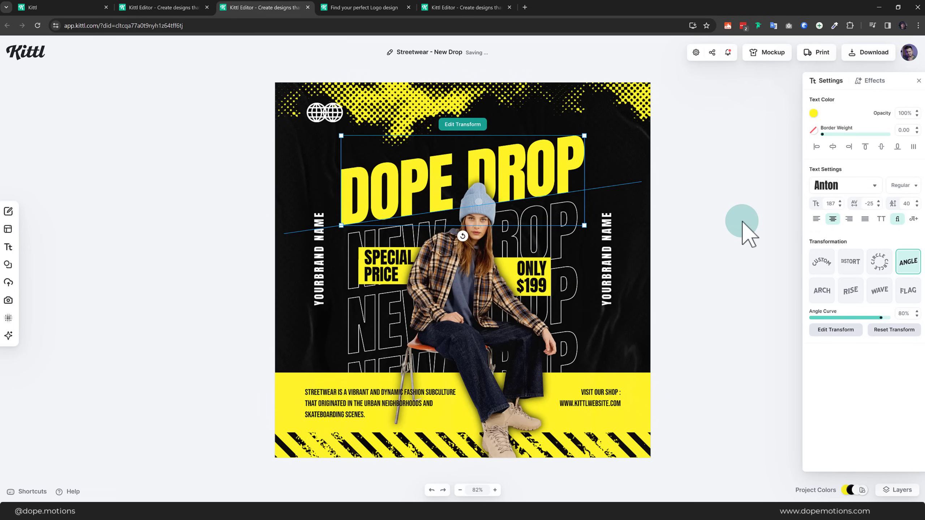
Change the price label to ONLY $19 and delete the vertical YOURBRAND NAME text beside the model's right edge of the post.
click(535, 281)
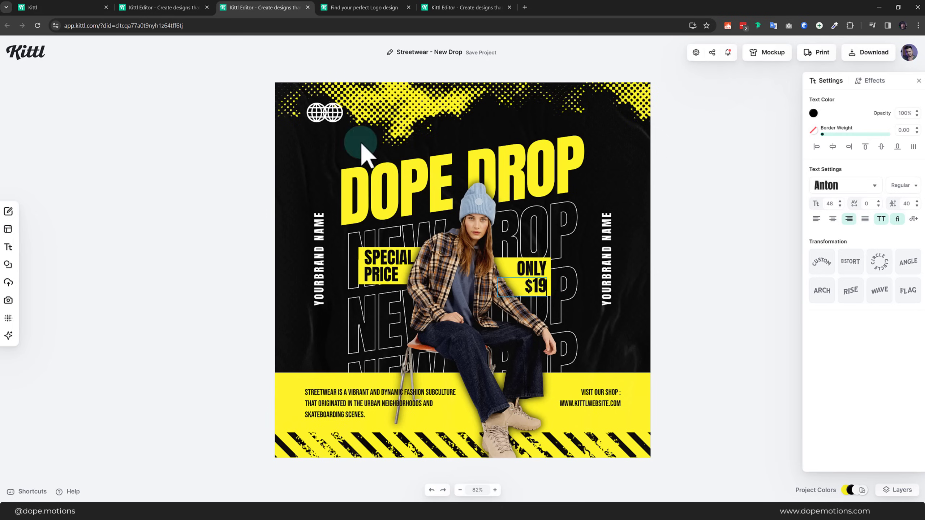
click(699, 215)
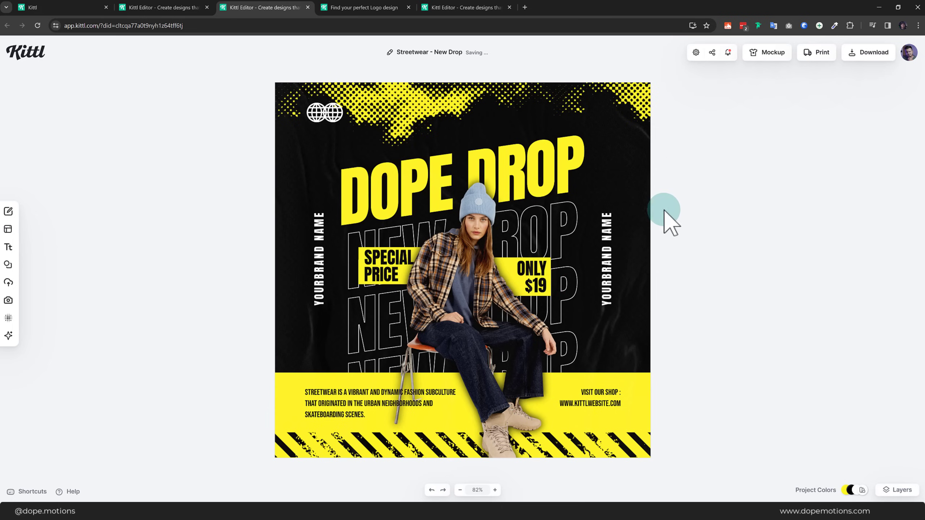
click(603, 233)
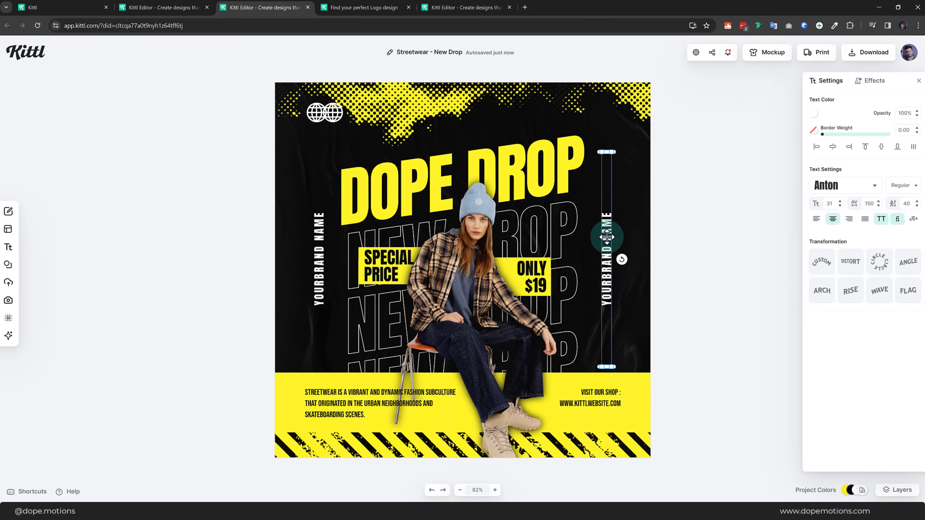
key(Delete)
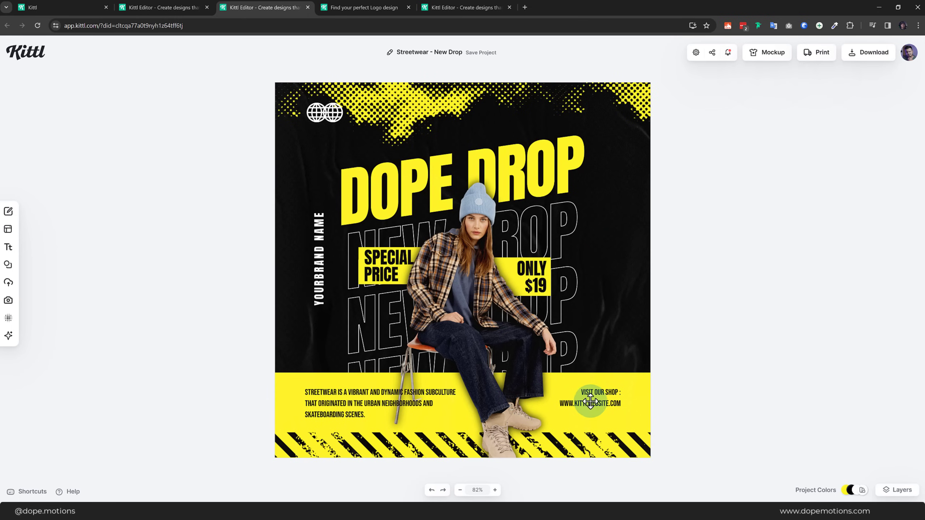
click(590, 402)
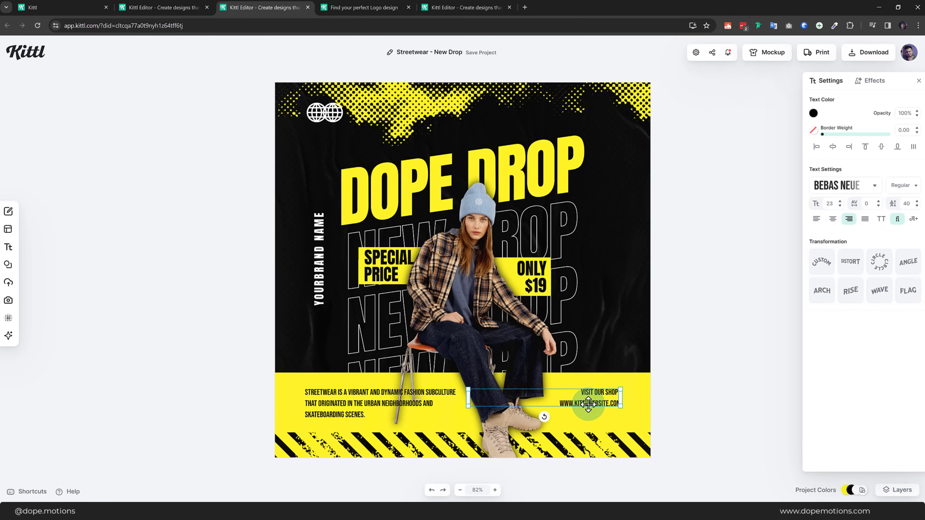
double_click(589, 404)
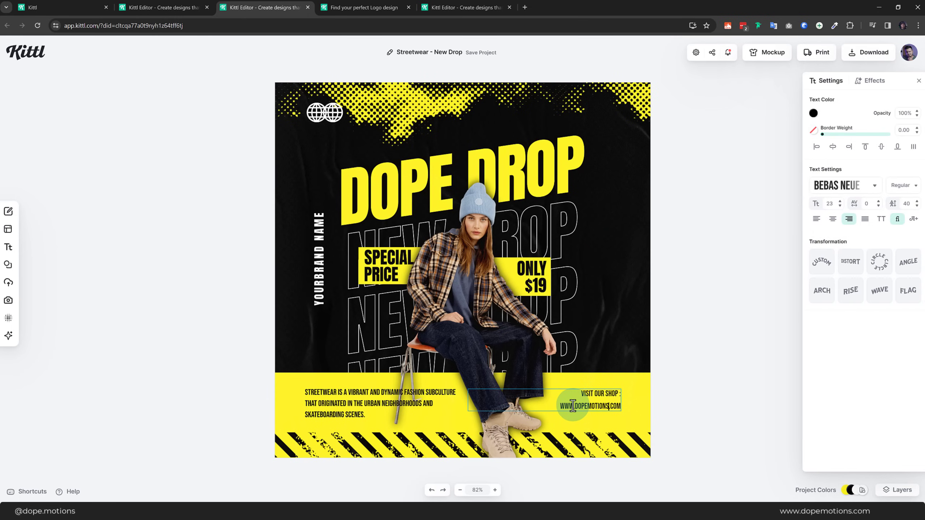
key(Escape)
click(181, 392)
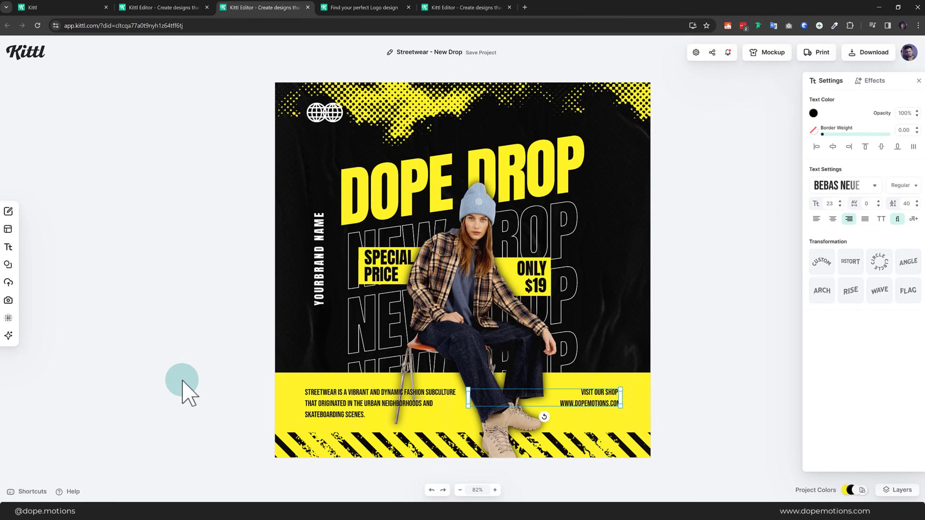
click(316, 231)
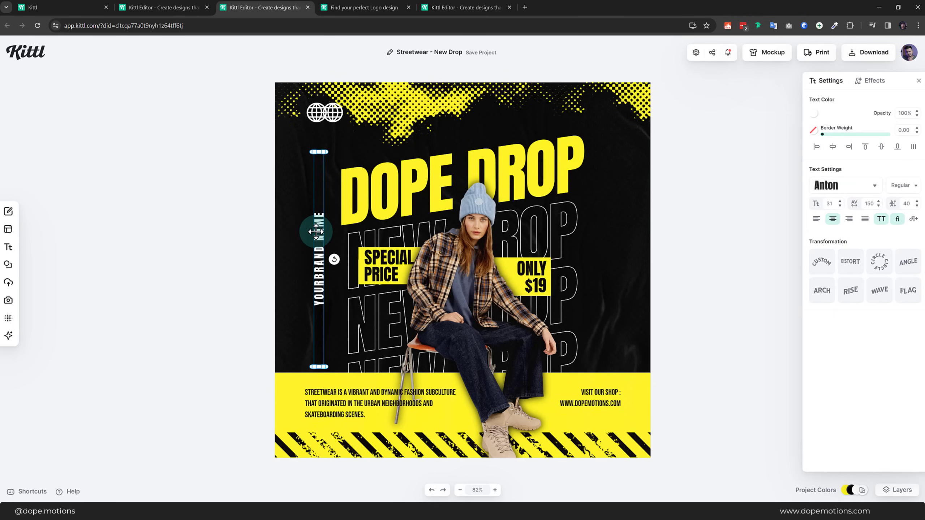
click(712, 176)
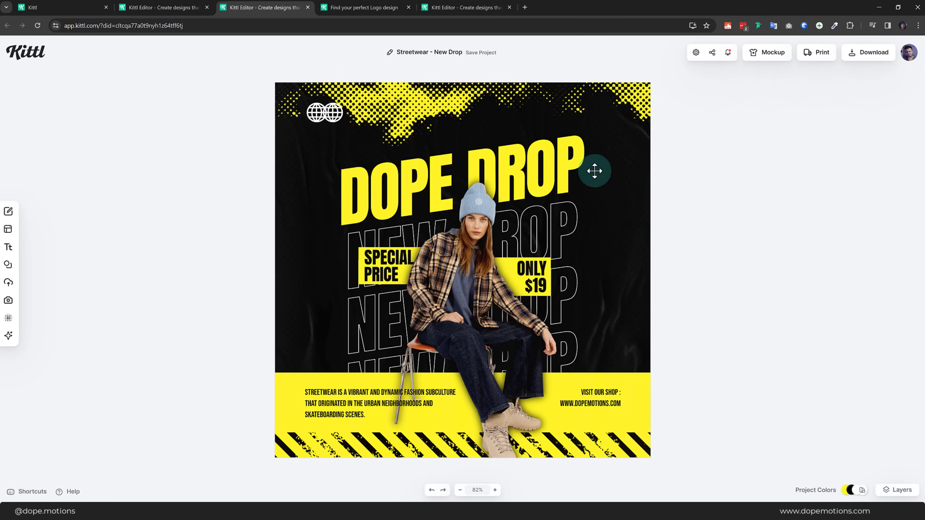
Apply a Block Shadow to the DOPE DROP headline with an offset of 7 and an angle of -124°.
click(527, 165)
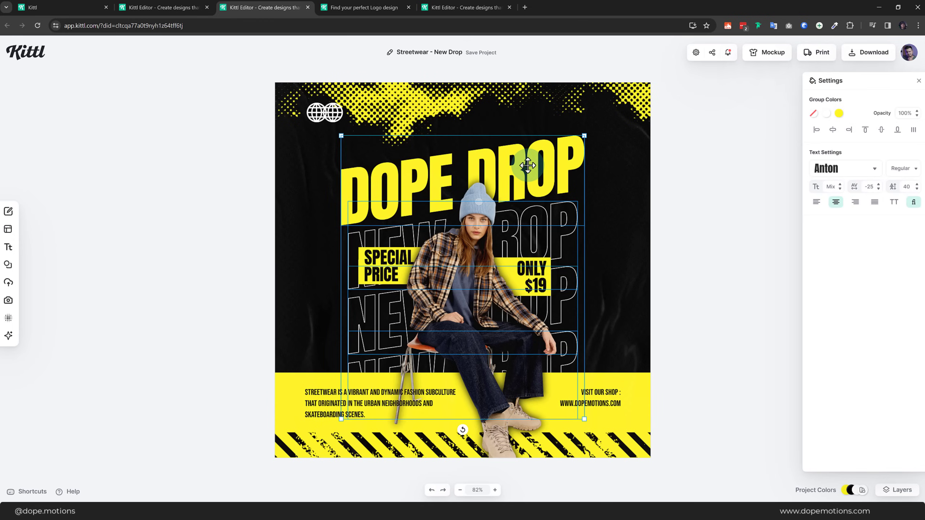
double_click(528, 166)
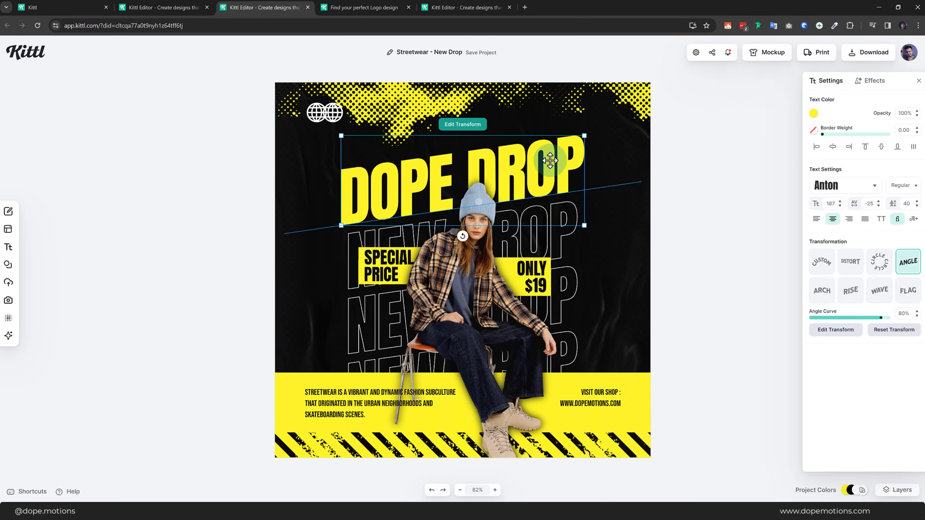
click(869, 87)
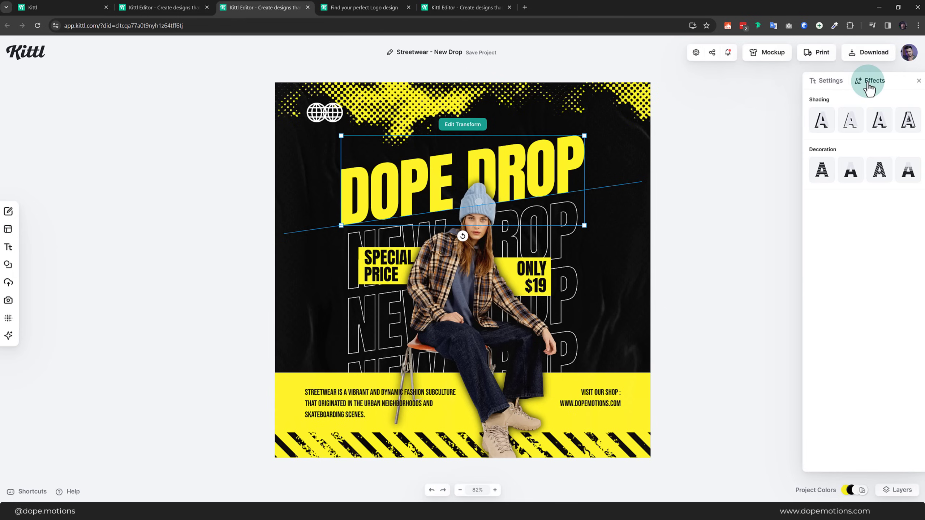
click(876, 129)
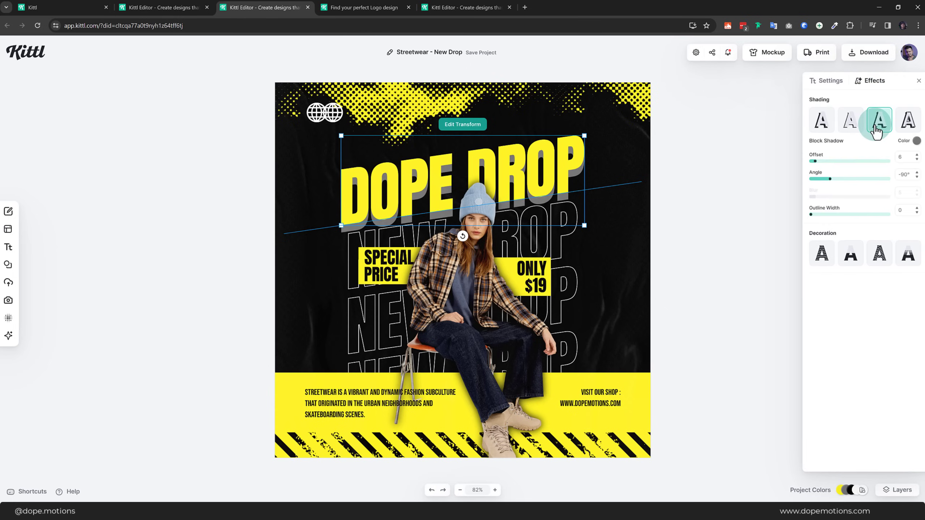
click(817, 162)
mouse_move(818, 164)
mouse_down()
mouse_move(830, 184)
mouse_move(818, 164)
mouse_up()
click(818, 161)
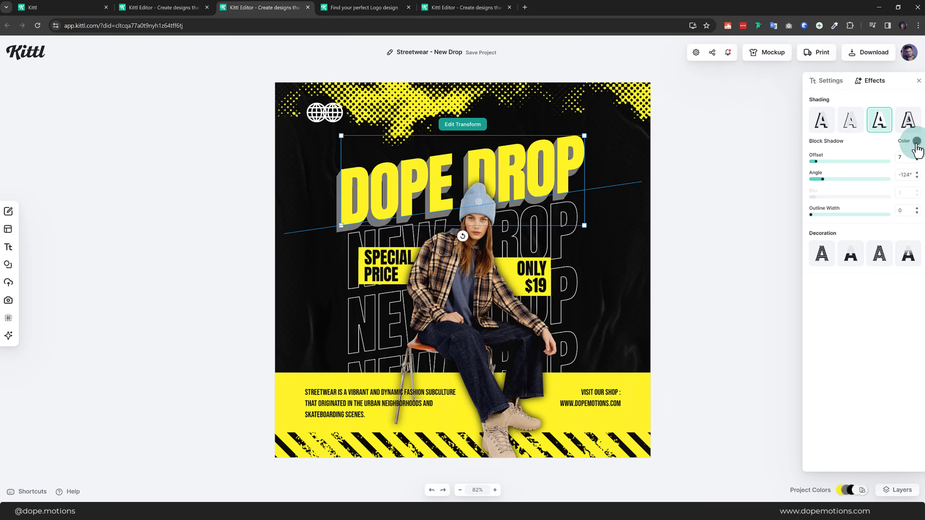
Recolour the headline's block shadow orange, sampling the headline's yellow and shifting its hue.
click(916, 142)
click(802, 257)
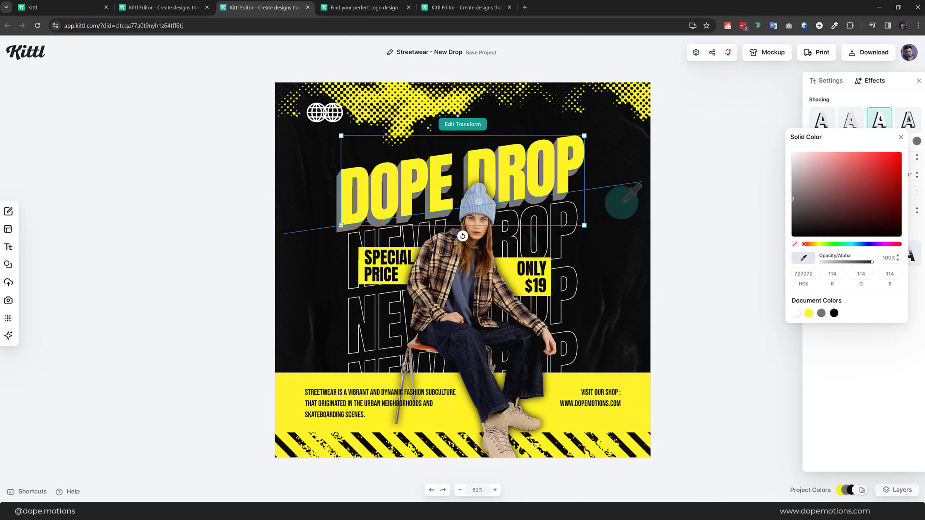
click(570, 163)
click(916, 144)
click(816, 245)
drag(817, 248, 813, 248)
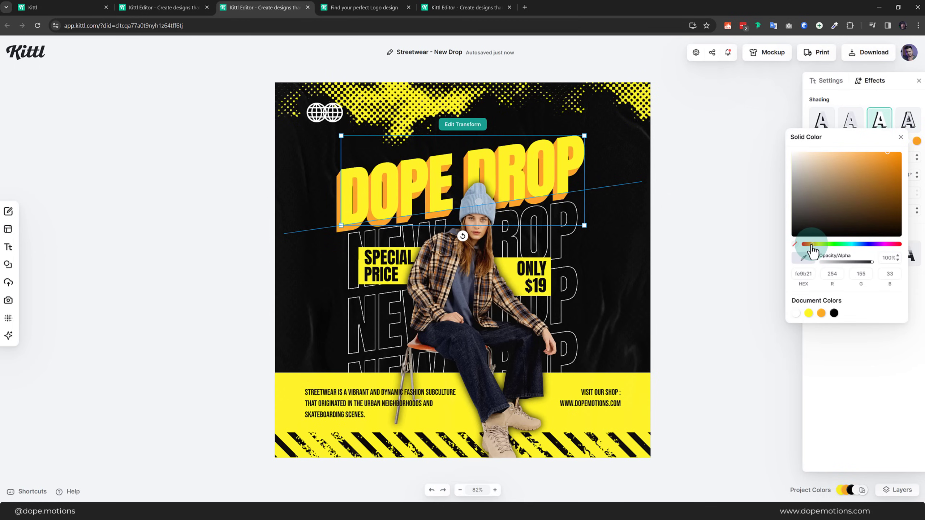
click(756, 123)
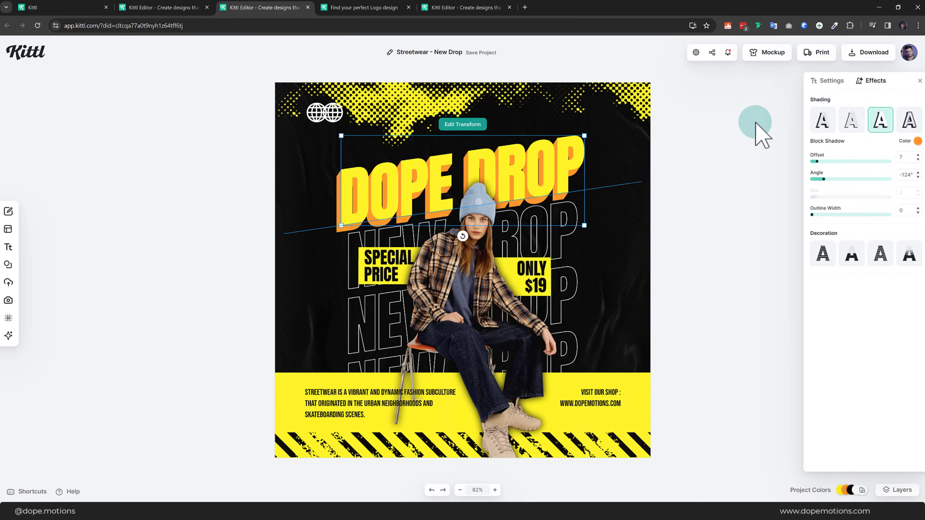
Set the block shadow offset of the DOPE DROP headline to 8.
click(536, 162)
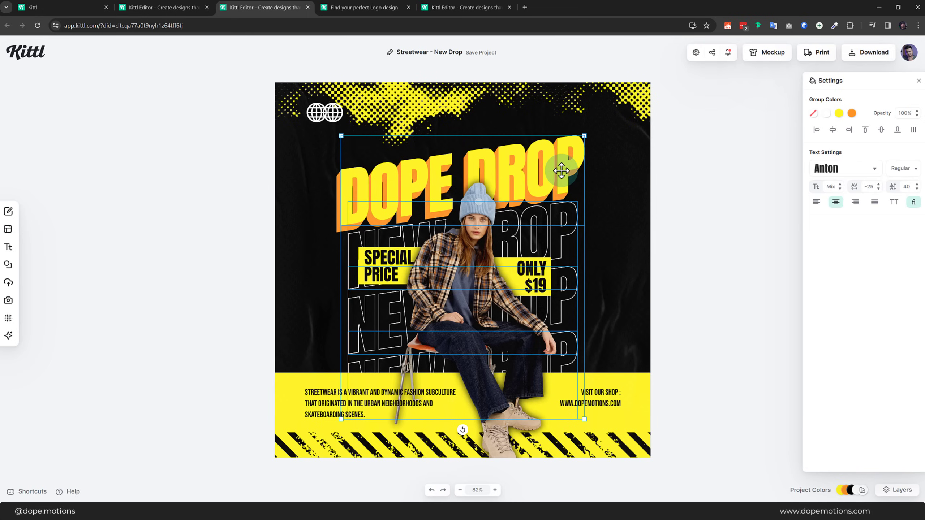
click(561, 170)
click(866, 81)
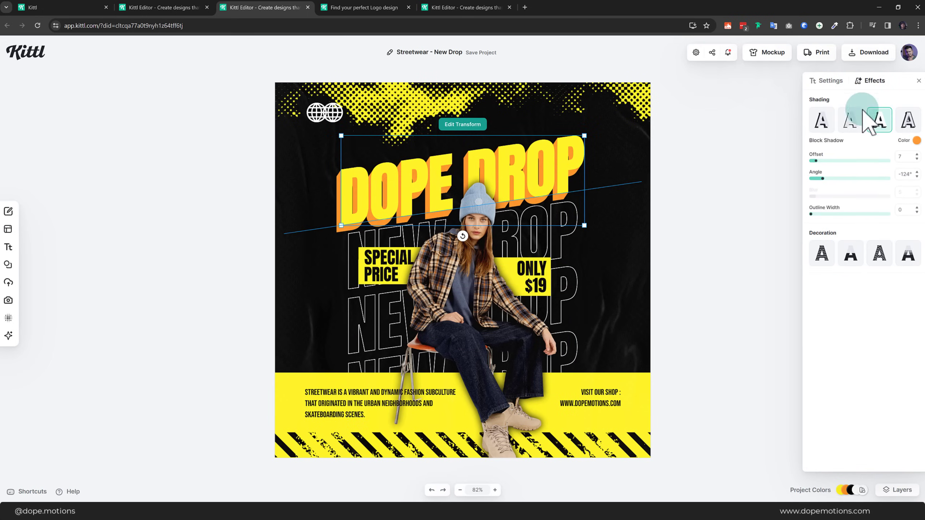
drag(816, 162, 816, 163)
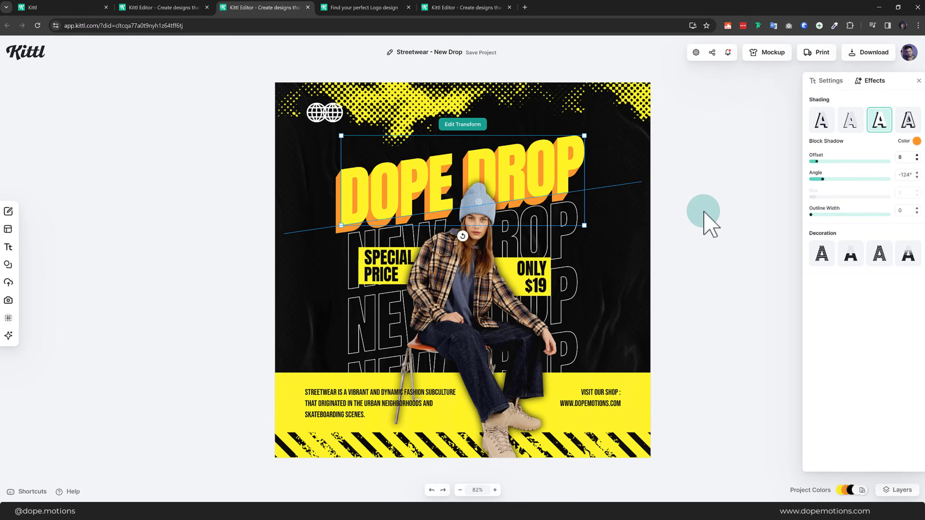
click(705, 197)
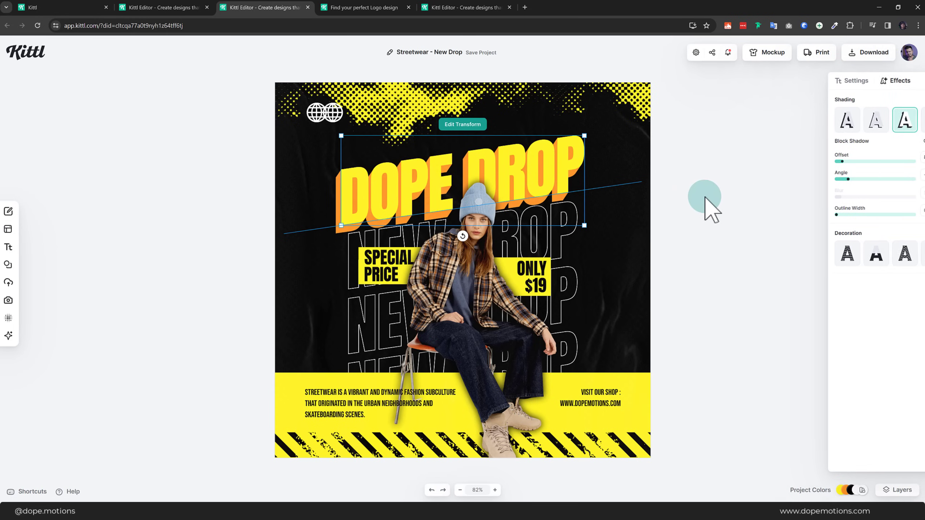
Browse the expanded collection of ready-made text designs, from Vintage and Paragraphs to Badges and Gradients.
click(463, 274)
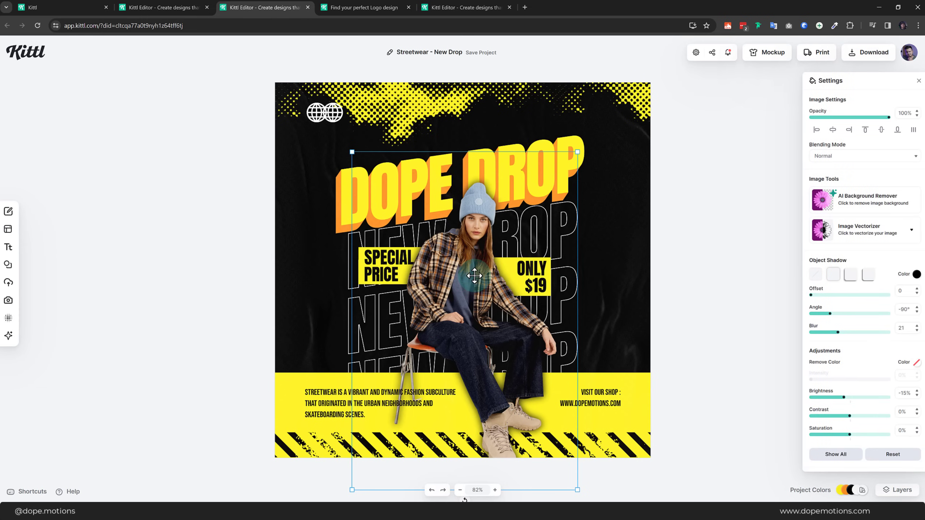
mouse_move(8, 230)
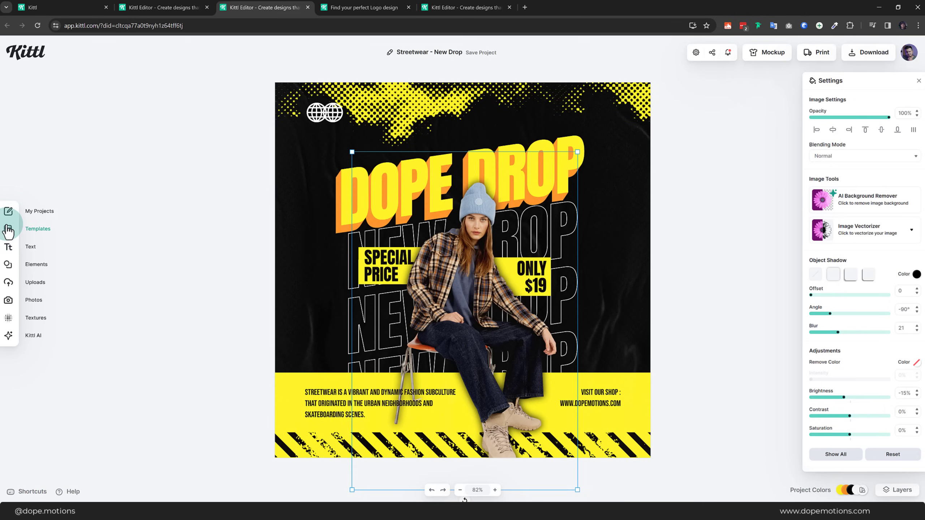
click(8, 251)
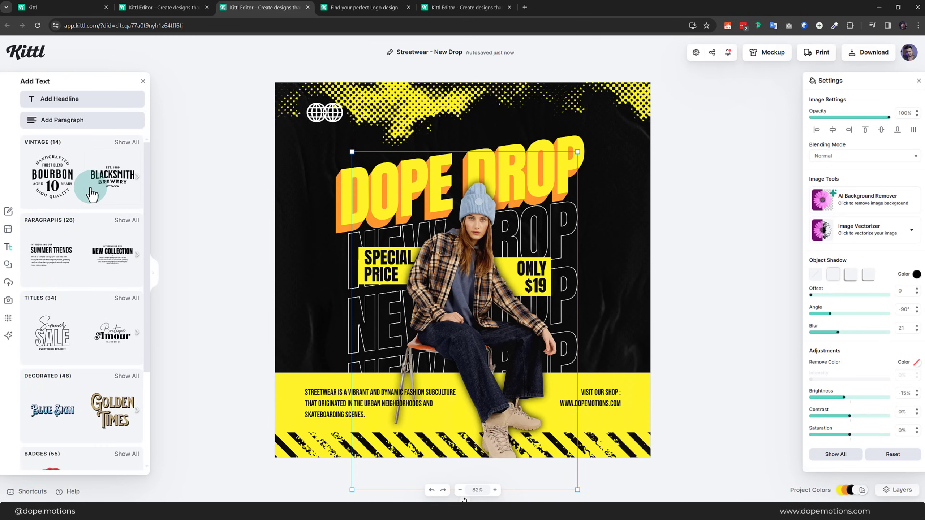
scroll(89, 190, down, 6)
click(155, 276)
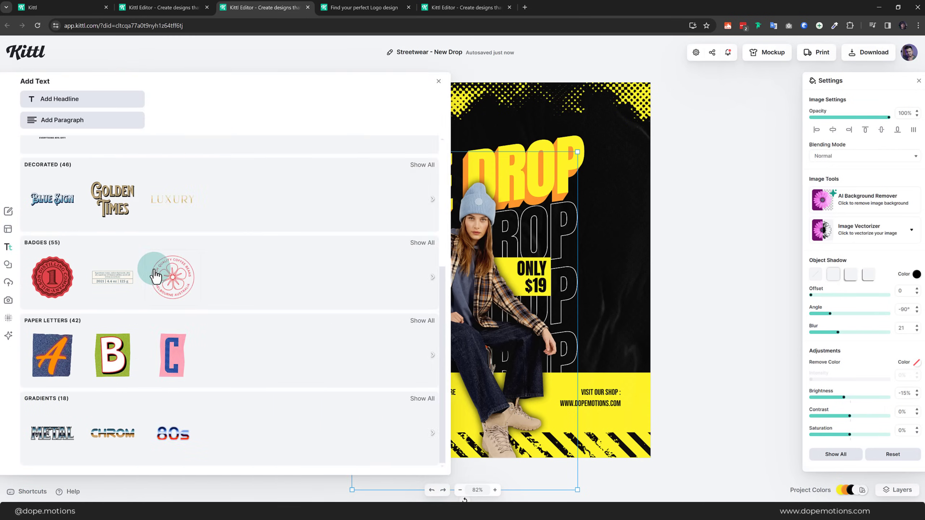
scroll(387, 253, up, 6)
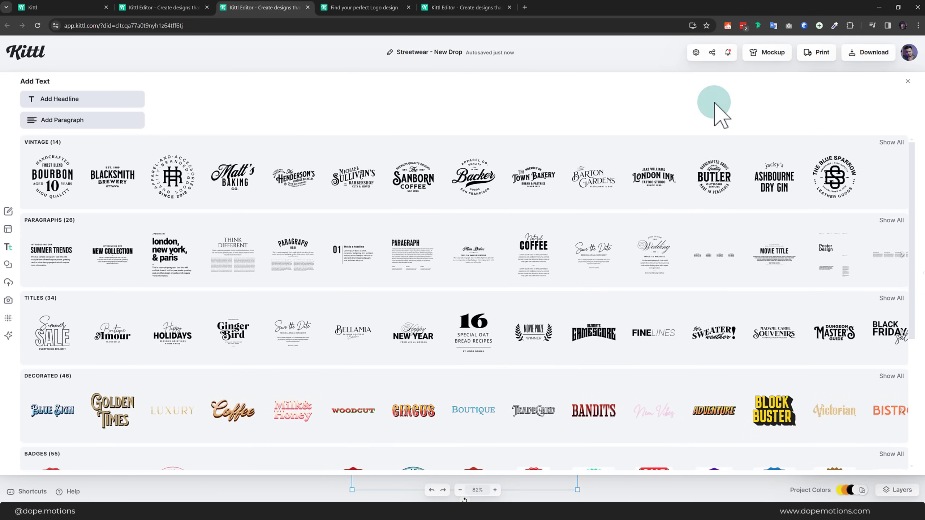
click(907, 87)
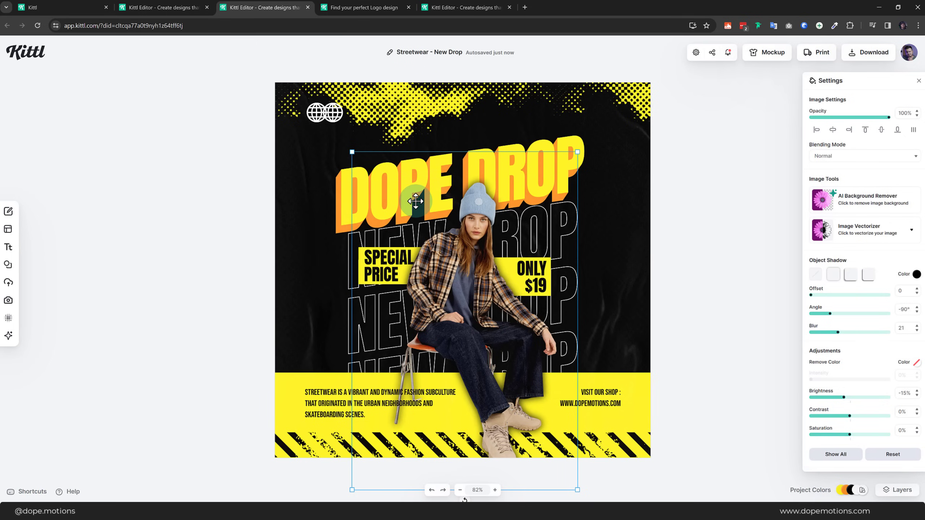
Hide the (Text) Stacked layer that holds the DOPE DROP headline and the outlined NEW DROP copies.
click(412, 200)
click(903, 489)
scroll(895, 434, down, 3)
click(909, 451)
click(710, 276)
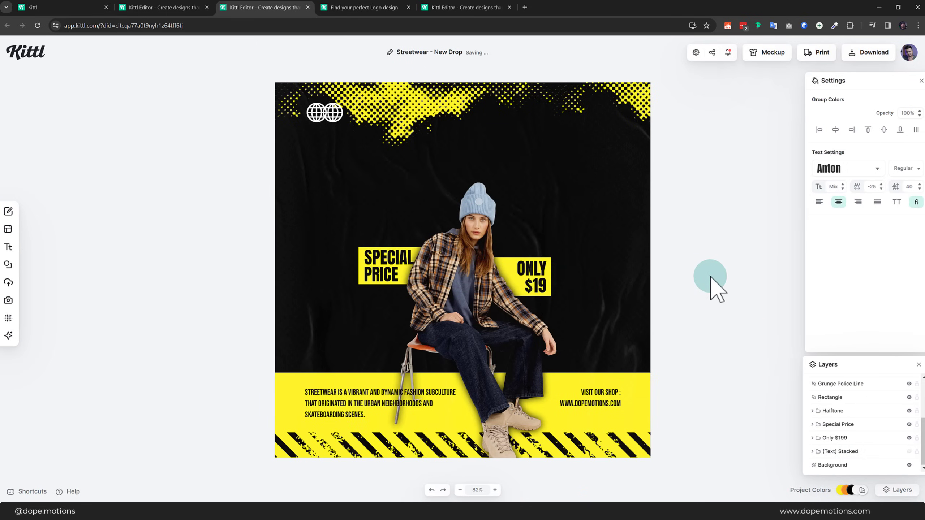
Insert the Sanborn Coffee design from the Vintage text collection and place it over the model's hat.
click(16, 252)
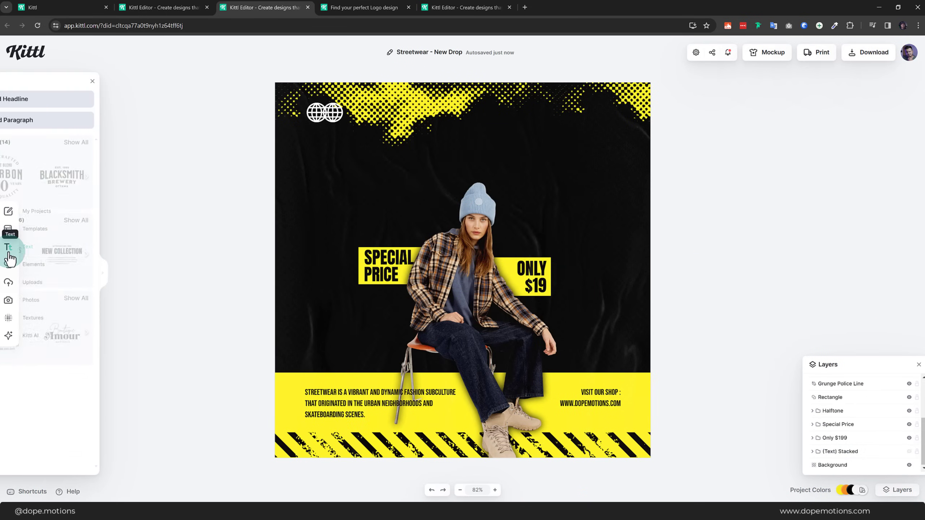
click(153, 277)
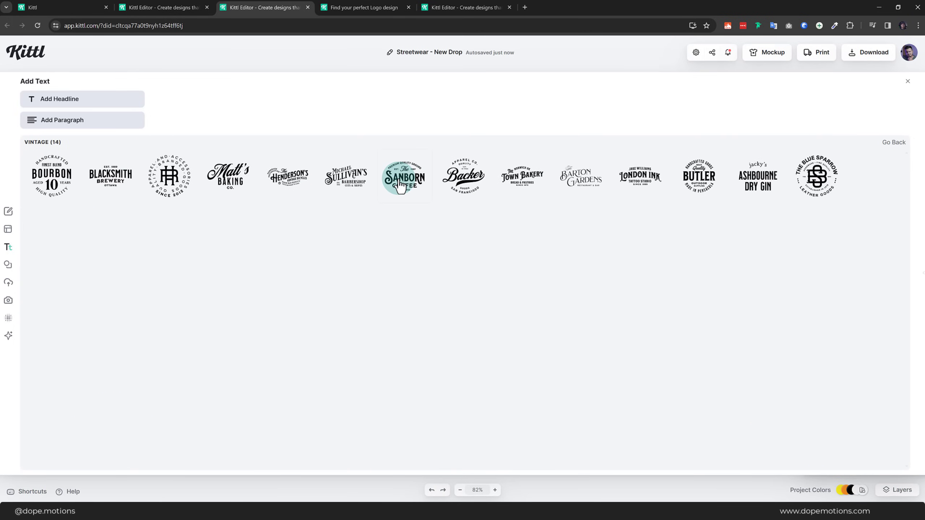
click(400, 183)
click(908, 82)
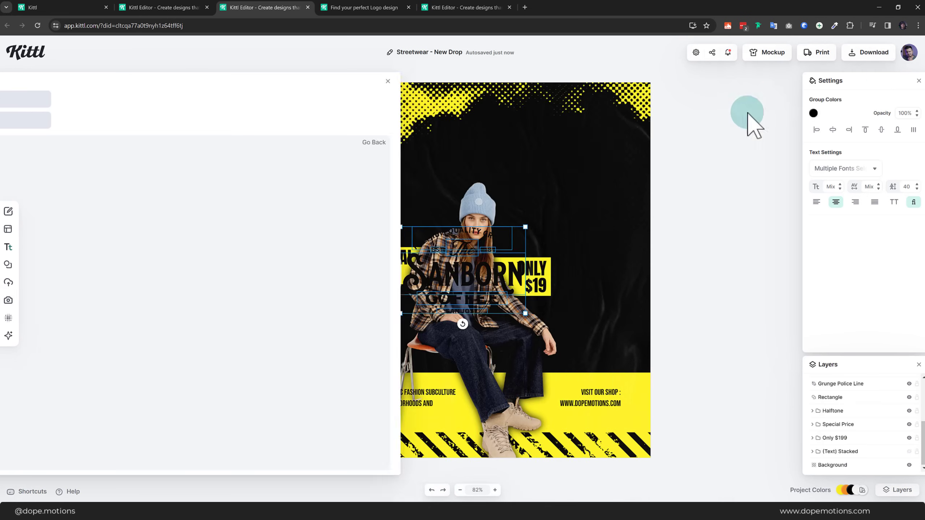
drag(444, 265, 454, 180)
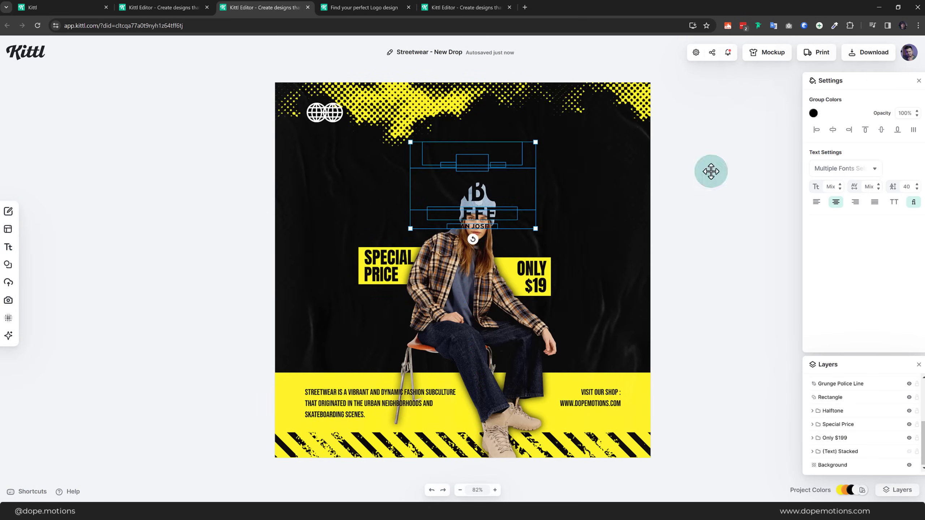
Recolour the Sanborn Coffee text group with the document's yellow.
click(813, 114)
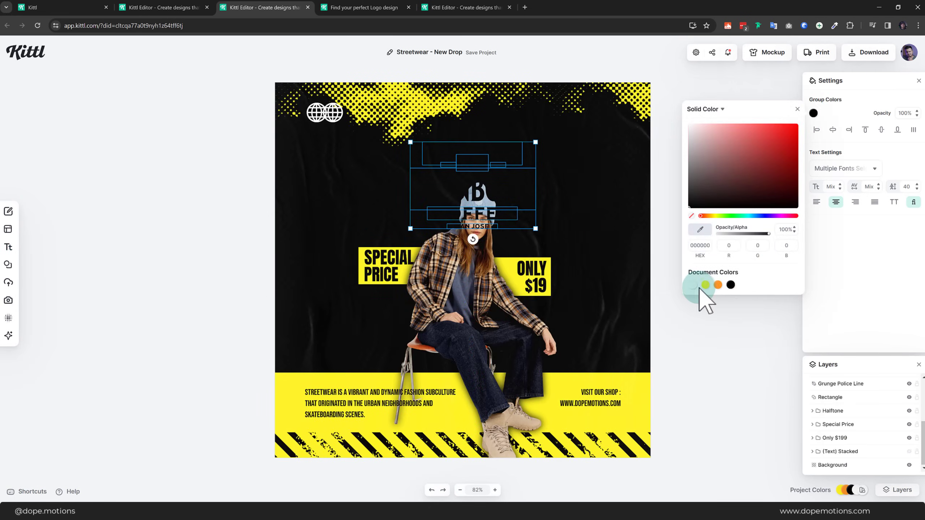
click(693, 286)
click(706, 285)
click(691, 316)
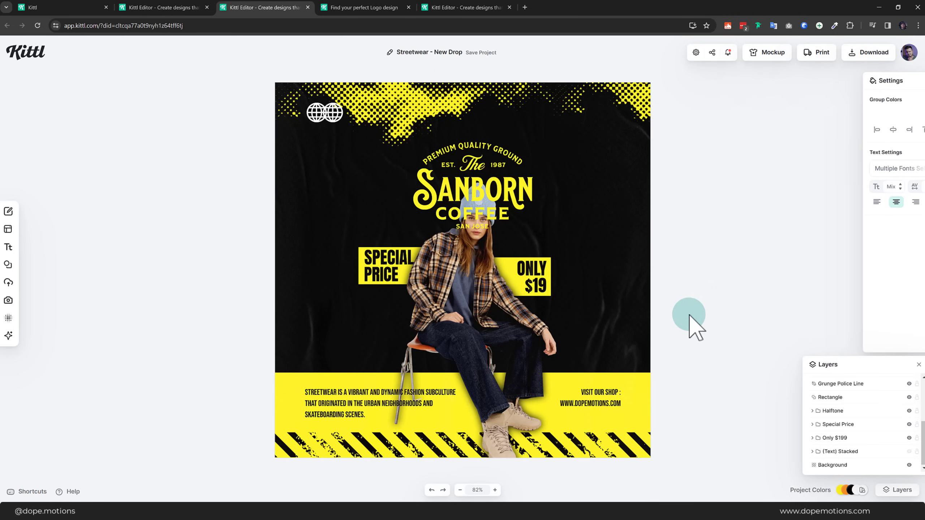
Move the Sanborn Coffee text group behind the product image and enlarge it to about two thirds of the post's width.
click(485, 197)
scroll(848, 420, up, 3)
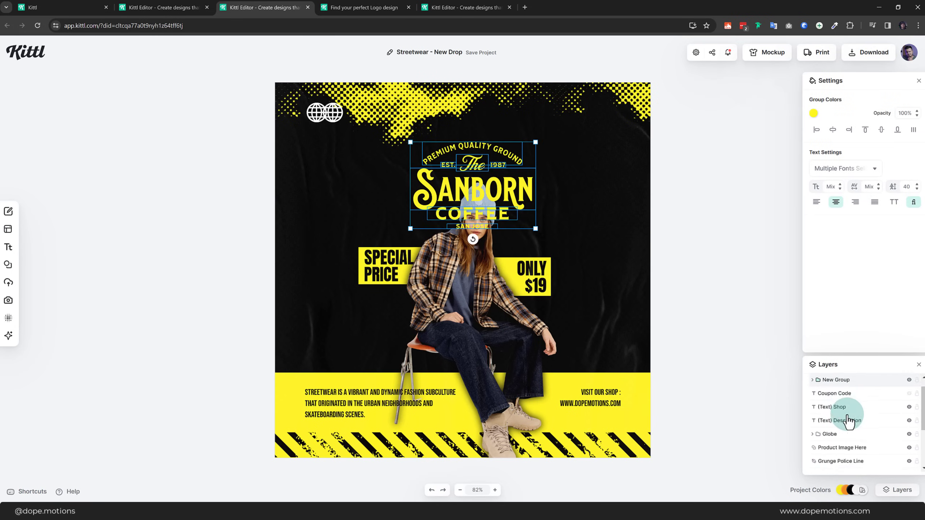
drag(831, 379, 698, 332)
drag(535, 219, 618, 247)
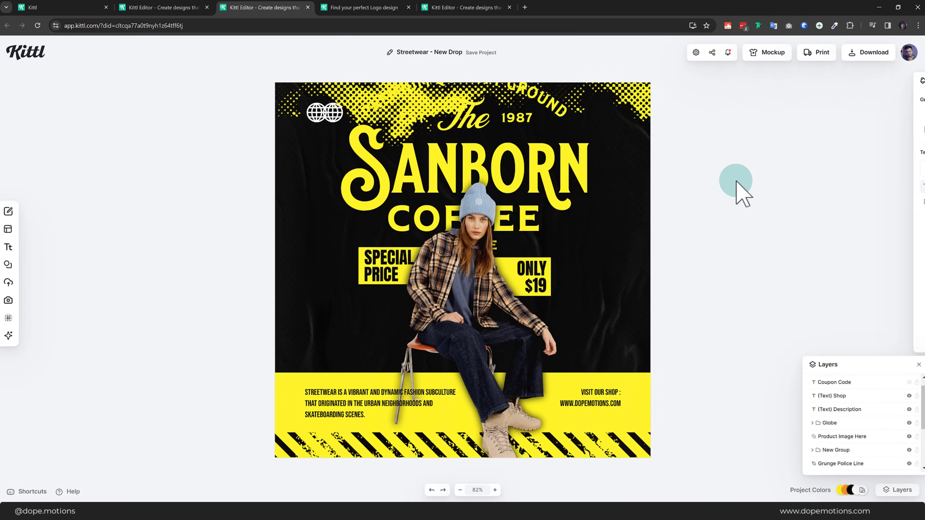
Delete the arched PREMIUM QUALITY GROUND text, the San Jose line and the yellow halftone graphic.
click(540, 97)
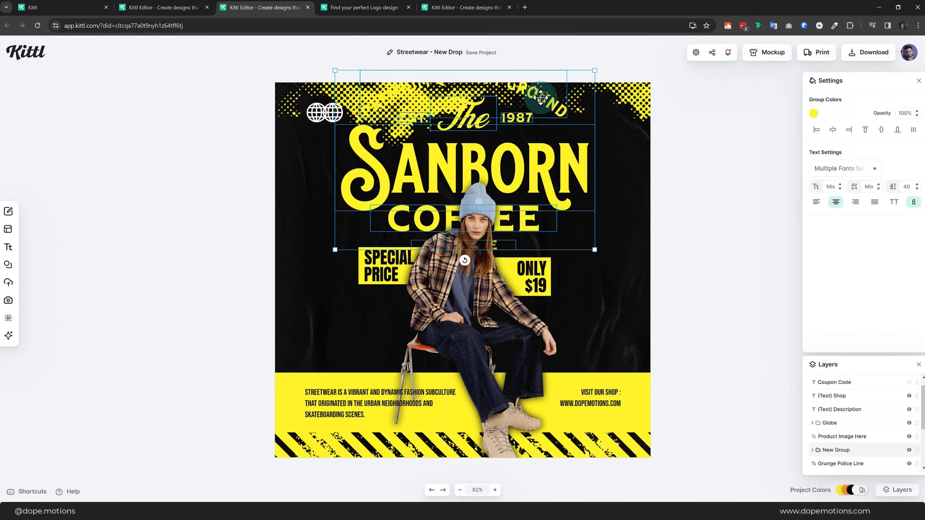
double_click(540, 97)
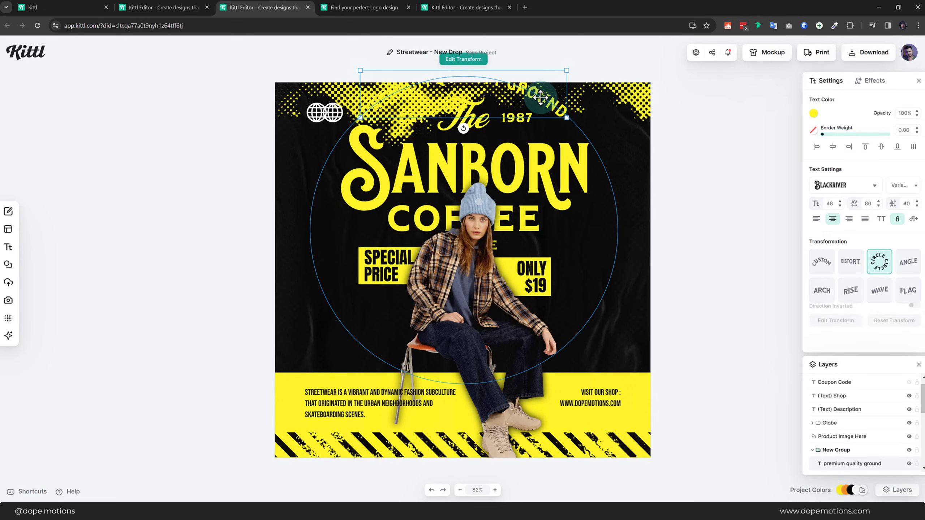
key(Delete)
Replace the Sanborn text with "Dope droP" and reduce its font size to 138 so it fits on one line.
click(414, 164)
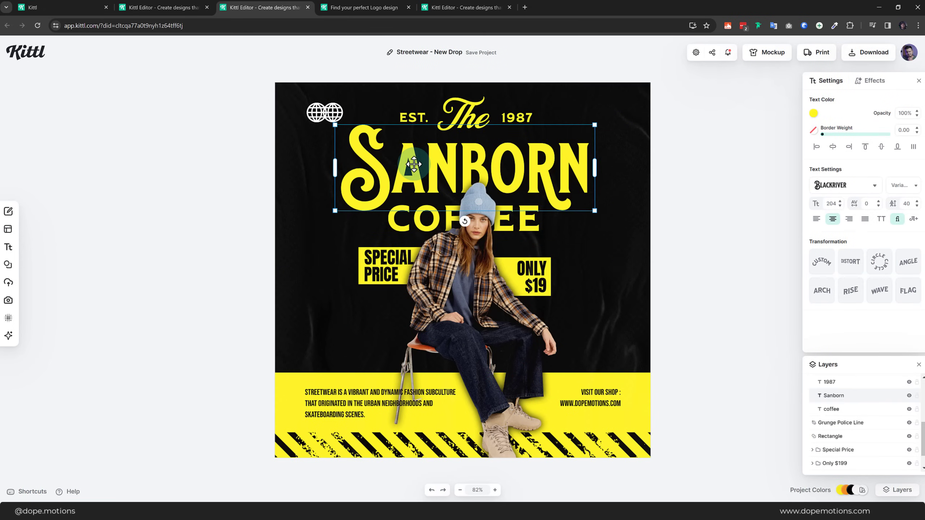
double_click(413, 164)
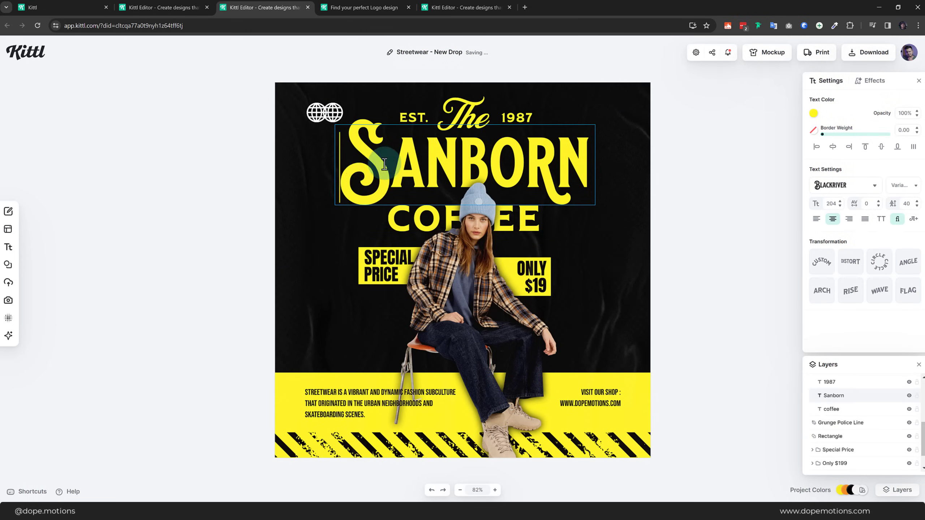
text(Dope)
drag(543, 166, 389, 159)
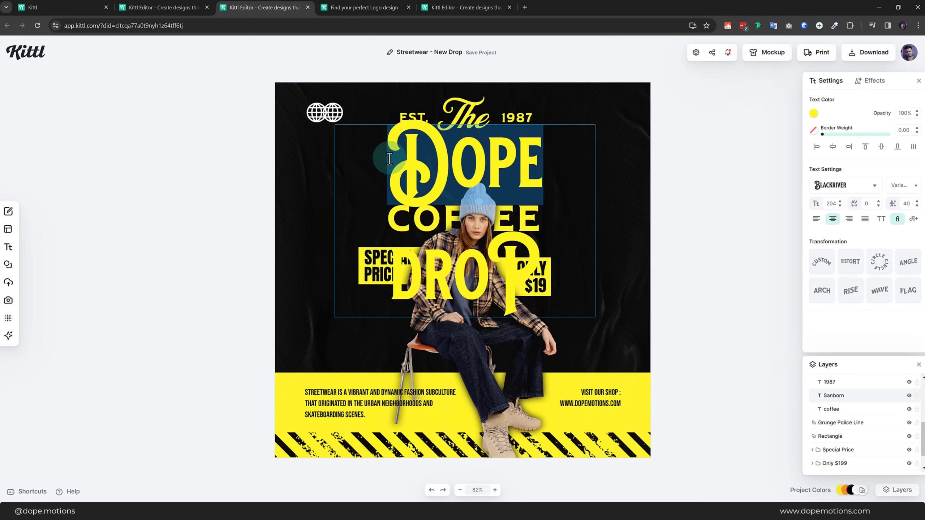
key(ctrl+a)
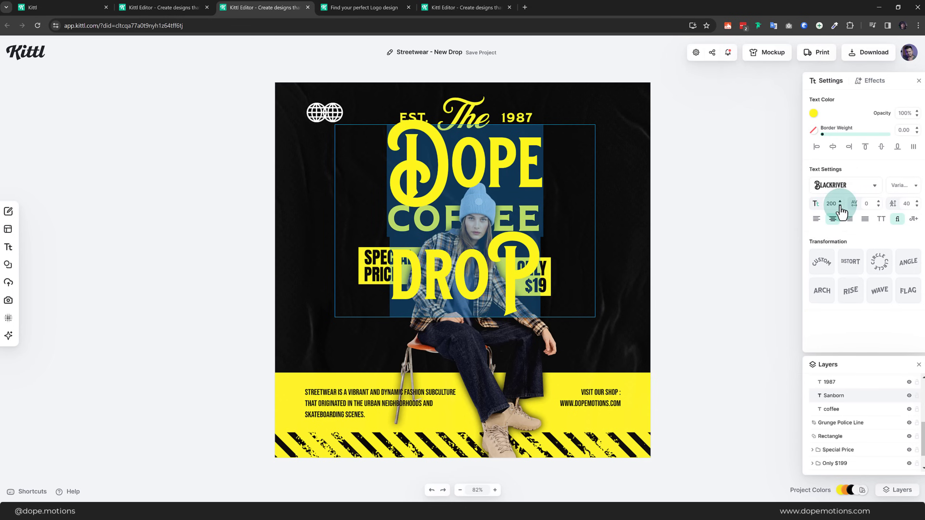
click(840, 207)
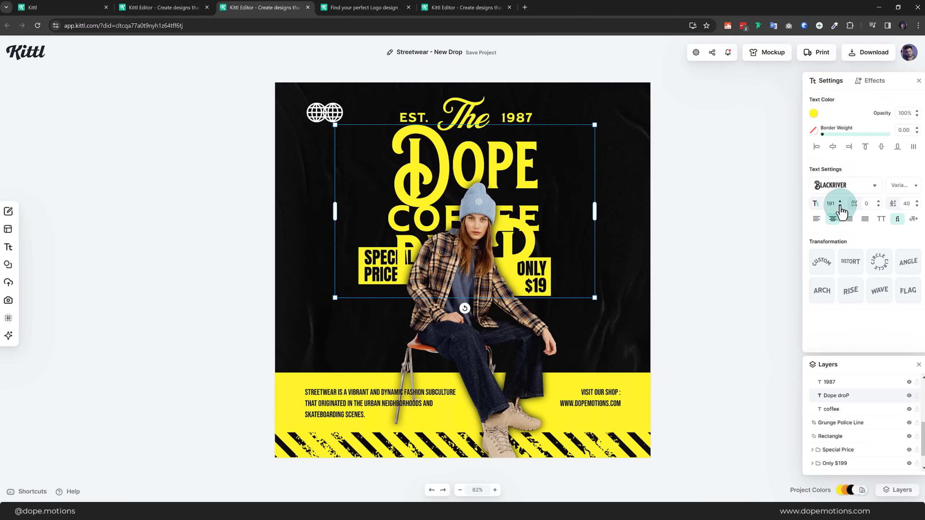
click(840, 206)
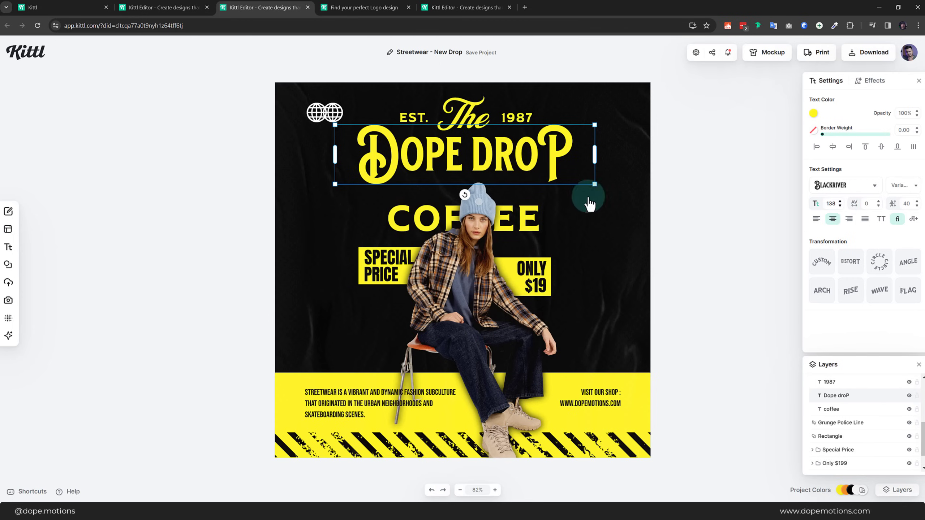
Place the COFFEE line directly under the headline, replace it with "New Merch" and reduce its font size.
click(419, 191)
double_click(418, 191)
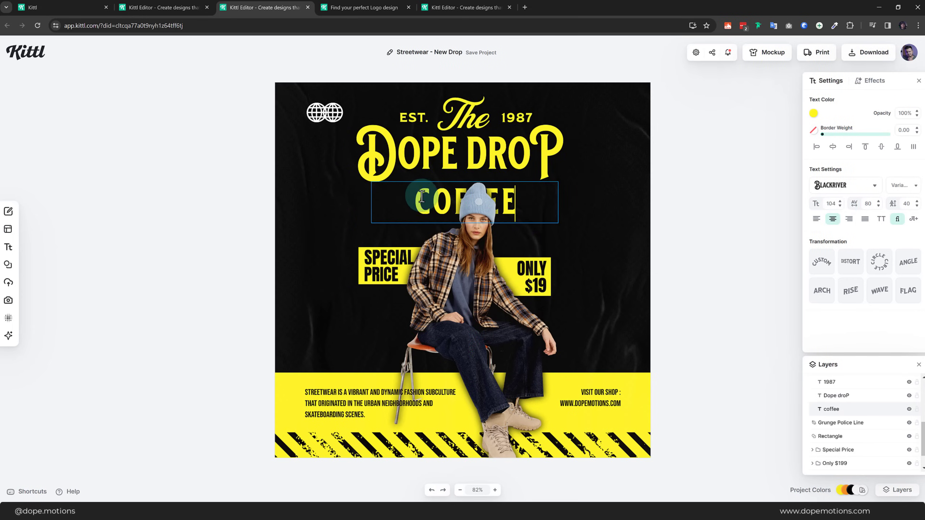
drag(416, 200, 527, 201)
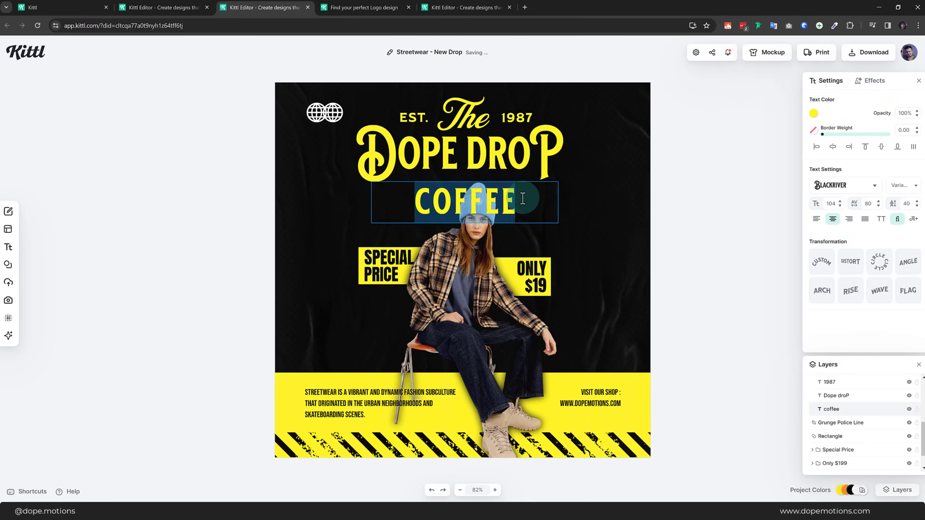
text(New Merch)
click(840, 206)
click(840, 206)
click(840, 206)
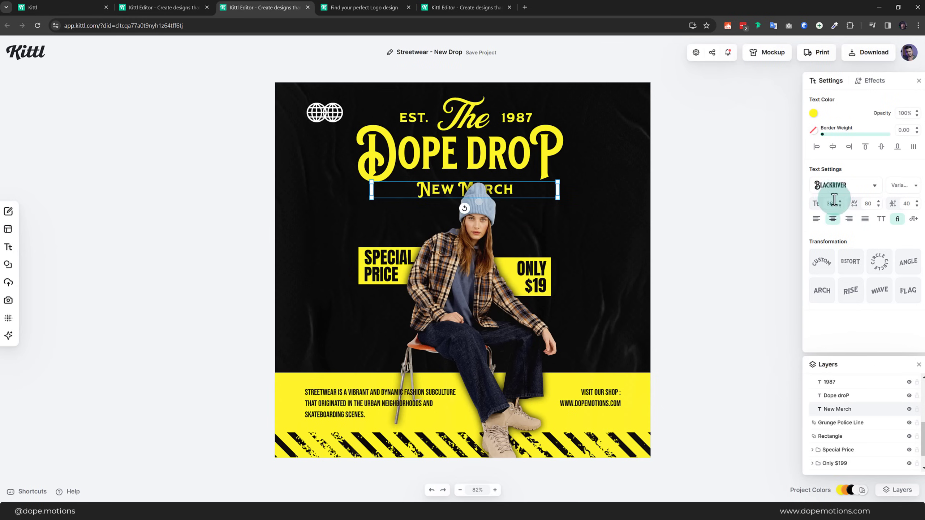
Scale the model image down slightly, centre it beneath the New Merch line, and nudge the headline text group slightly down.
click(500, 184)
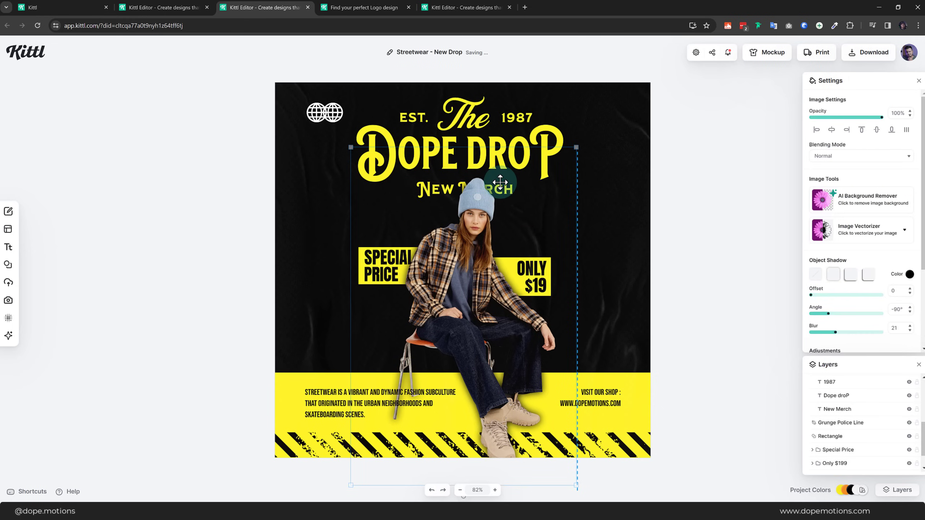
drag(353, 152, 359, 163)
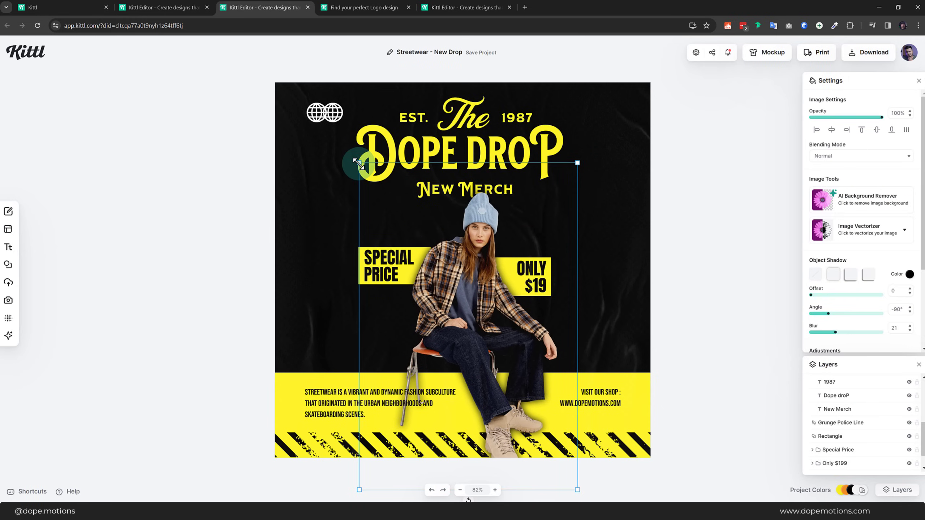
drag(469, 271, 459, 270)
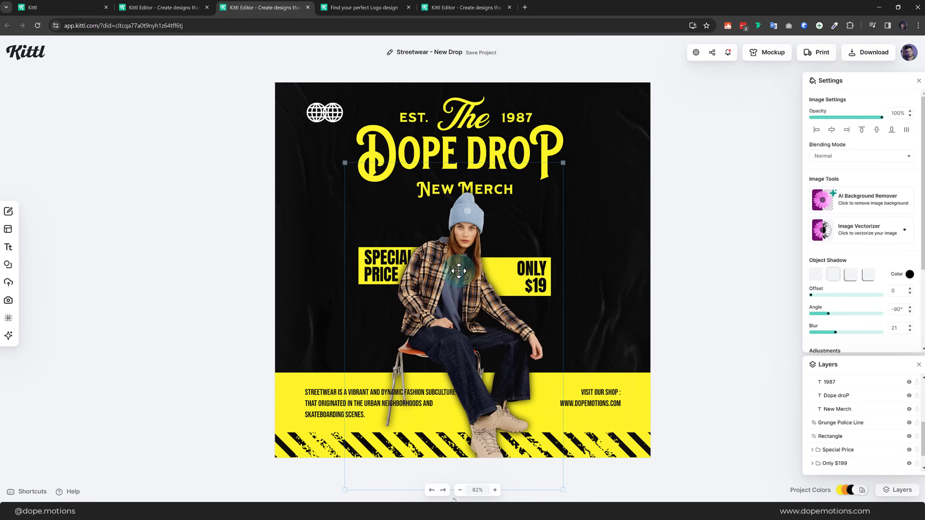
click(706, 248)
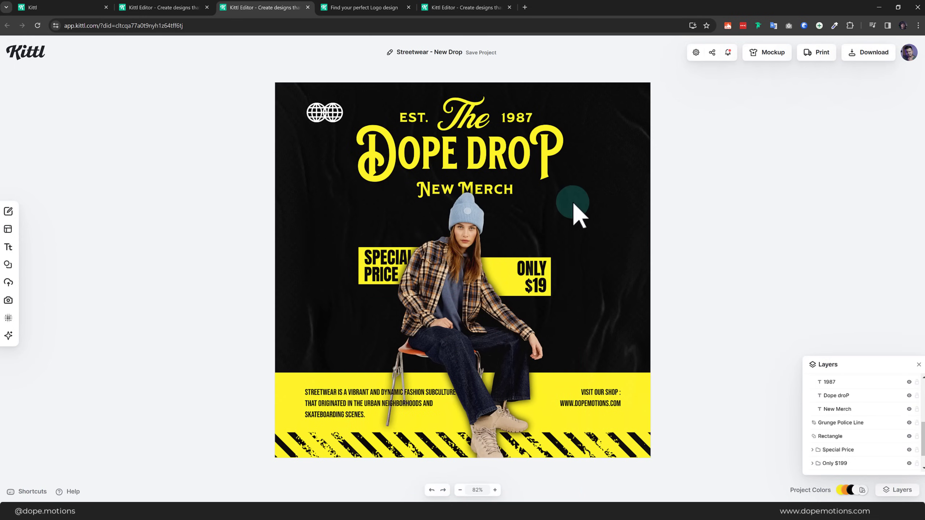
drag(496, 150, 495, 152)
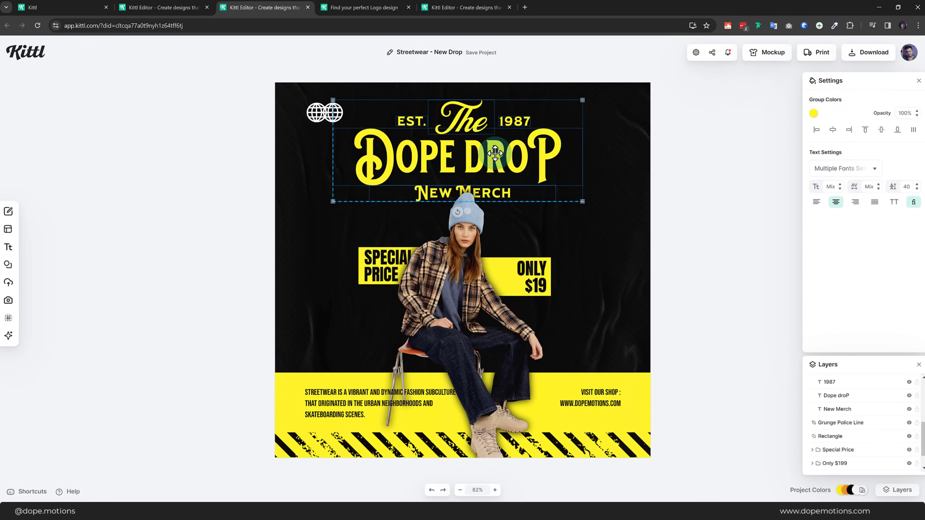
click(709, 165)
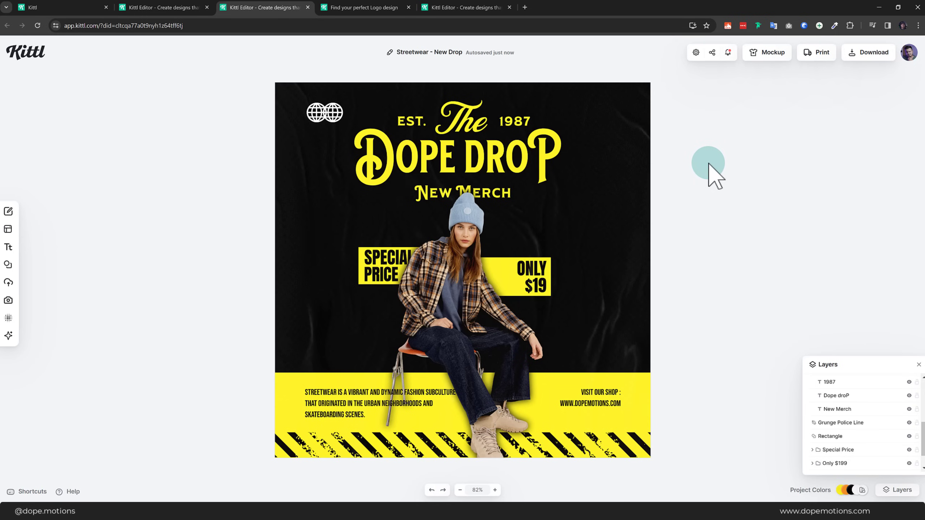
Lower the opacity of the black background's texture to 12.4.
click(594, 185)
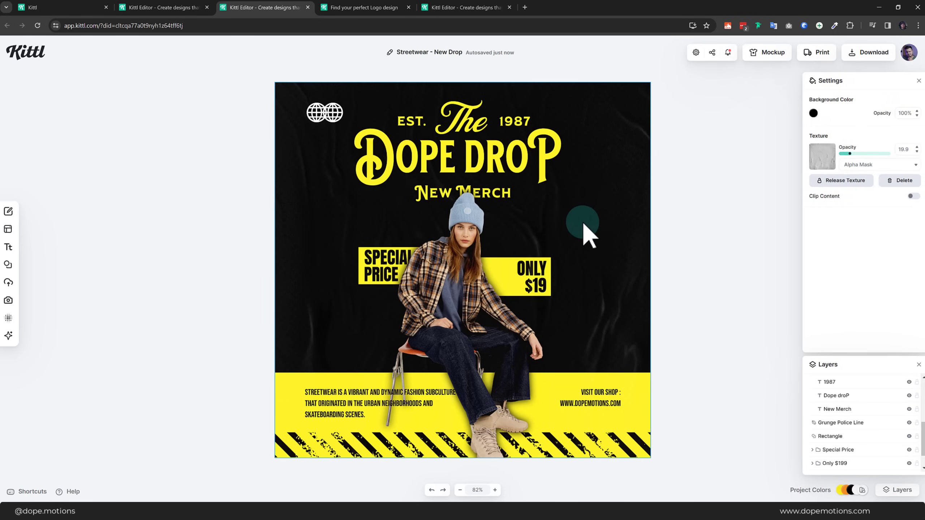
mouse_move(845, 154)
mouse_down()
mouse_move(864, 160)
mouse_move(842, 159)
mouse_up()
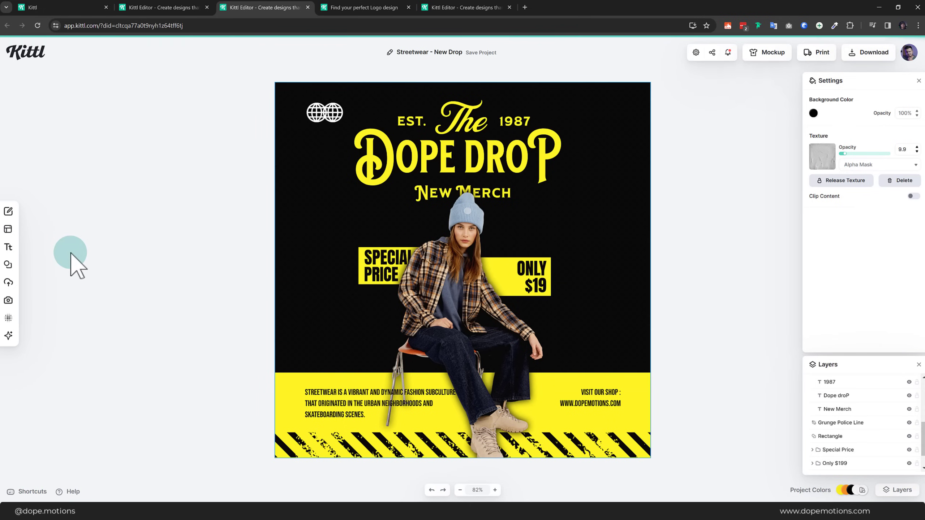
Browse the expanded library of shape elements, from basic shapes and masks to grungy and abstract gradient shapes.
click(7, 267)
click(7, 267)
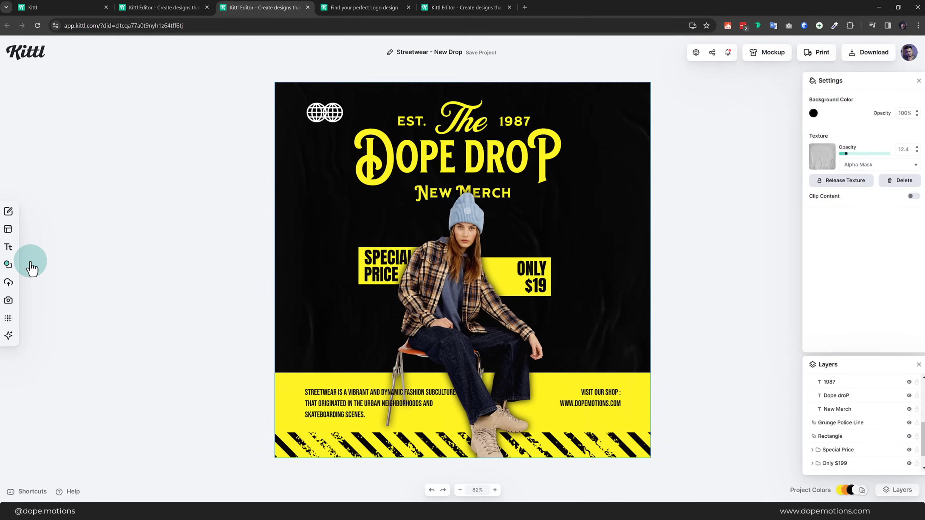
click(7, 267)
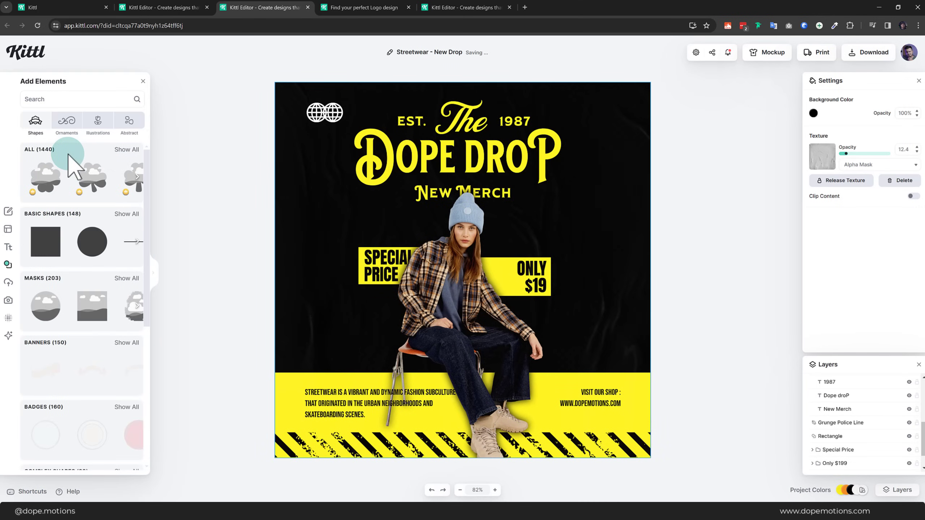
click(153, 270)
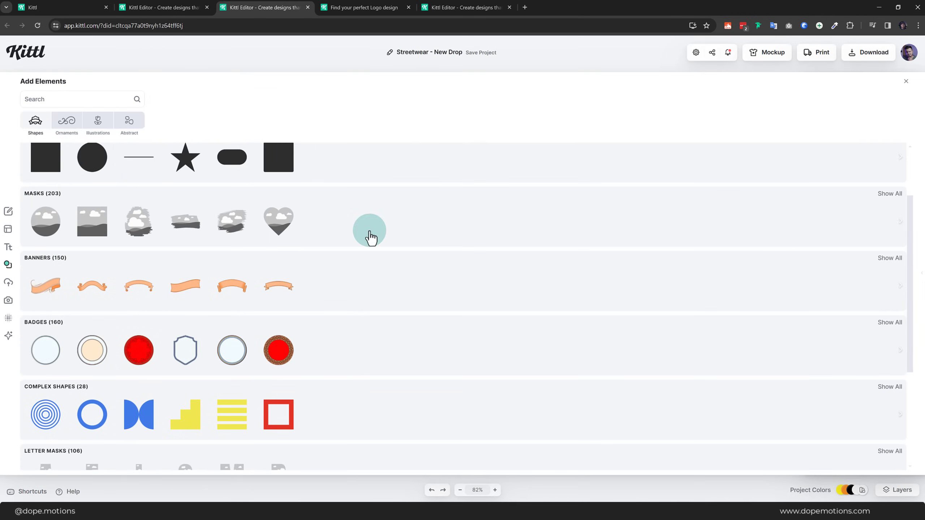
scroll(471, 265, down, 5)
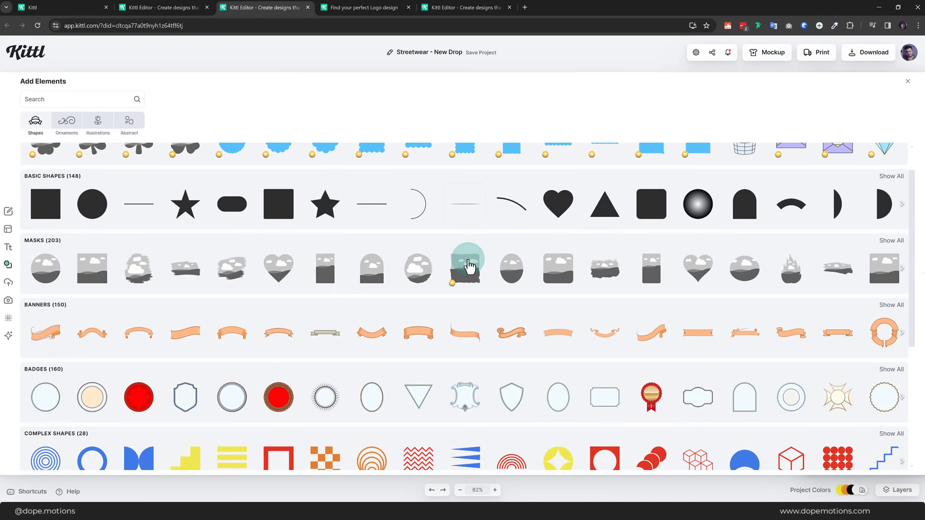
scroll(464, 266, down, 4)
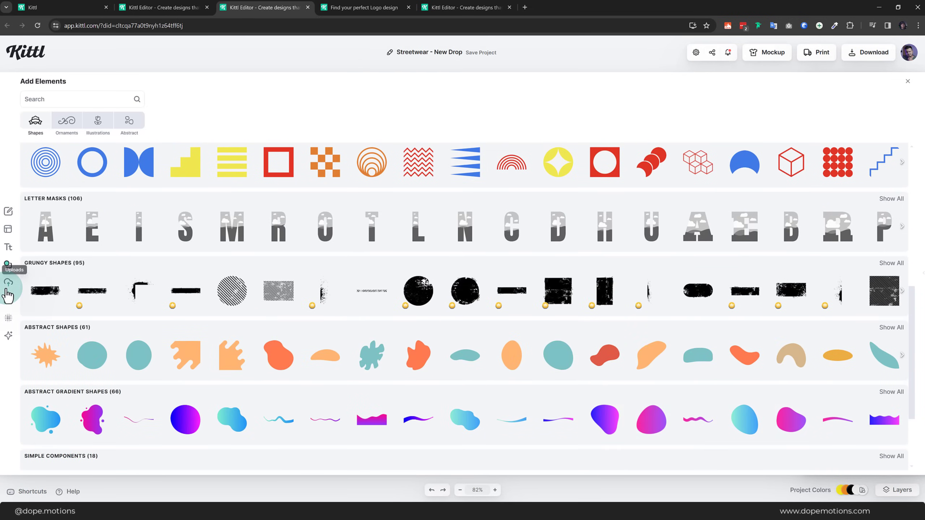
Replace the background's texture with the fifth grunge texture, a smooth grey one, and set its opacity to 35.
click(8, 317)
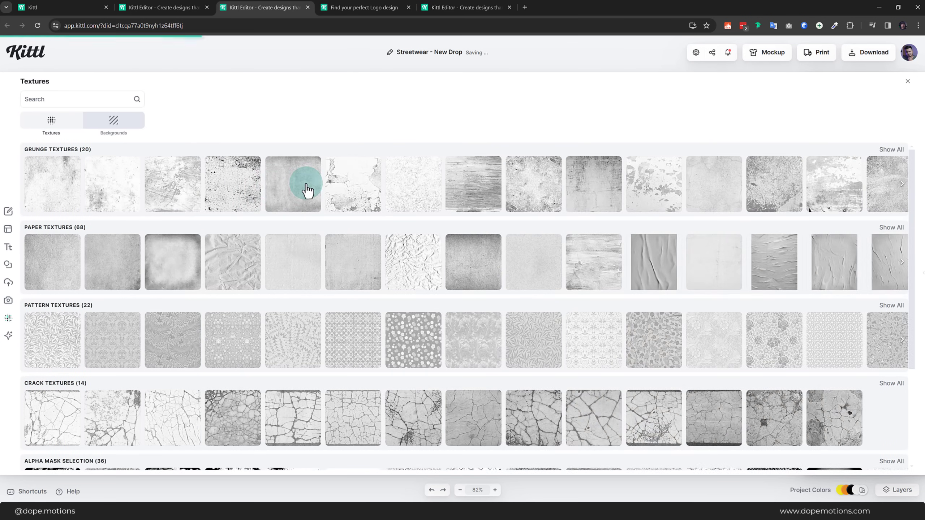
click(908, 81)
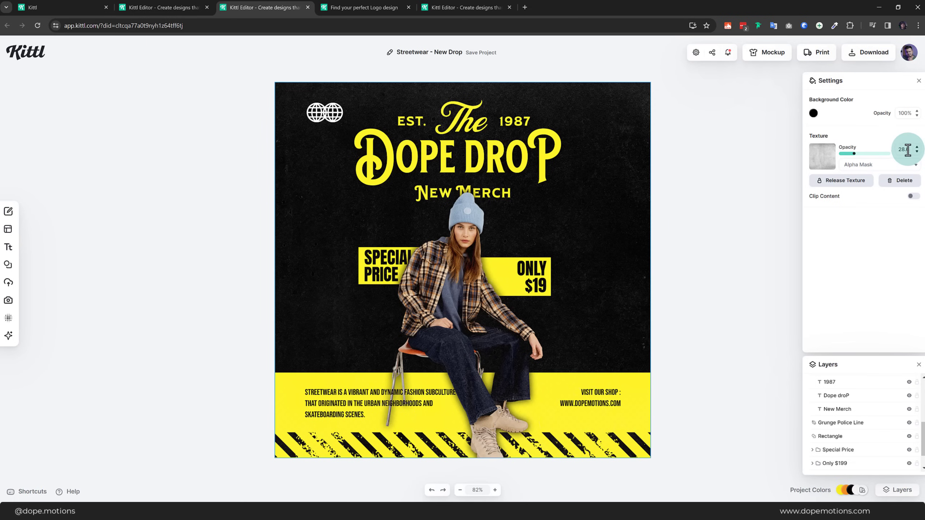
drag(908, 149, 886, 146)
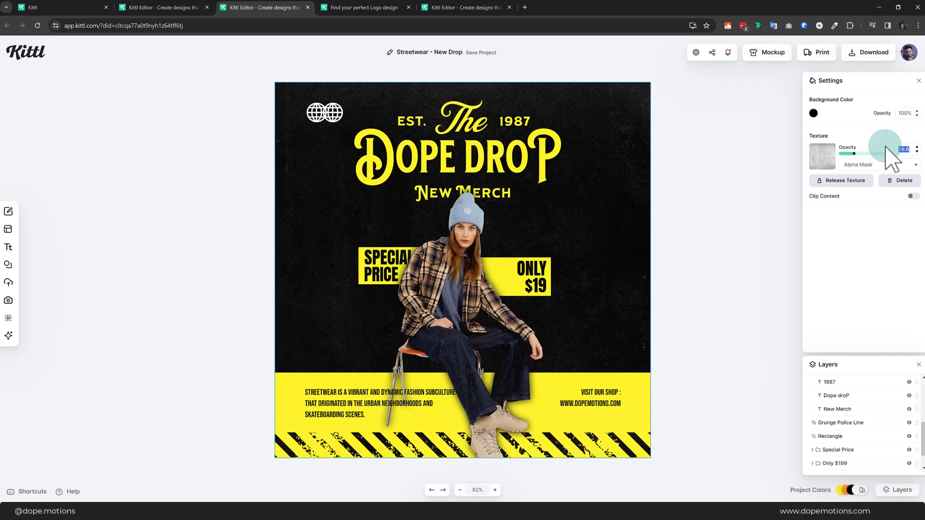
text(35)
key(Return)
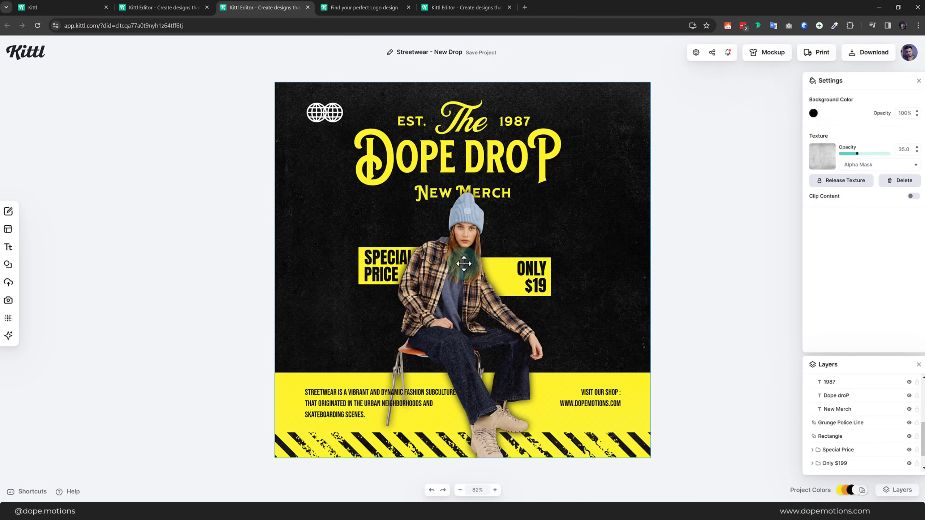
Change the typeface of the Dope droP headline within the text group to Alfa Slab One.
click(498, 148)
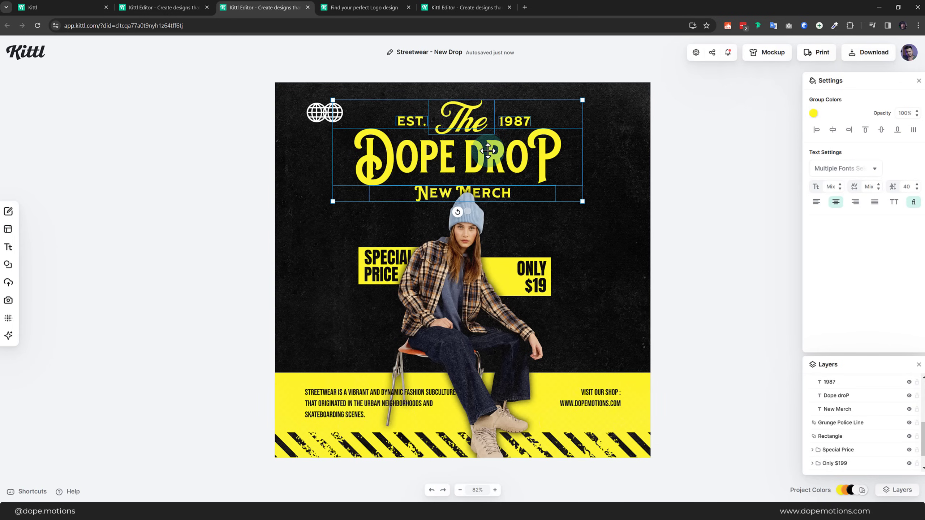
click(488, 150)
click(873, 184)
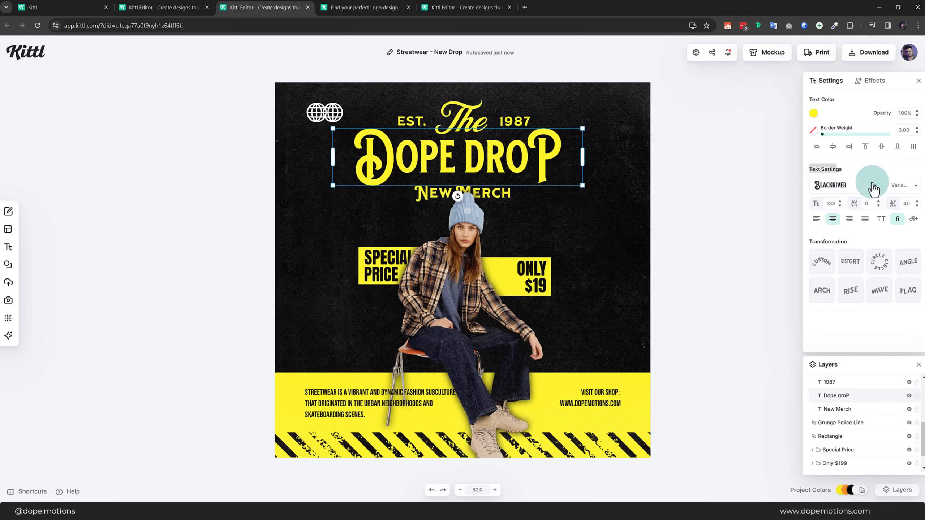
scroll(730, 164, down, 5)
scroll(730, 170, down, 4)
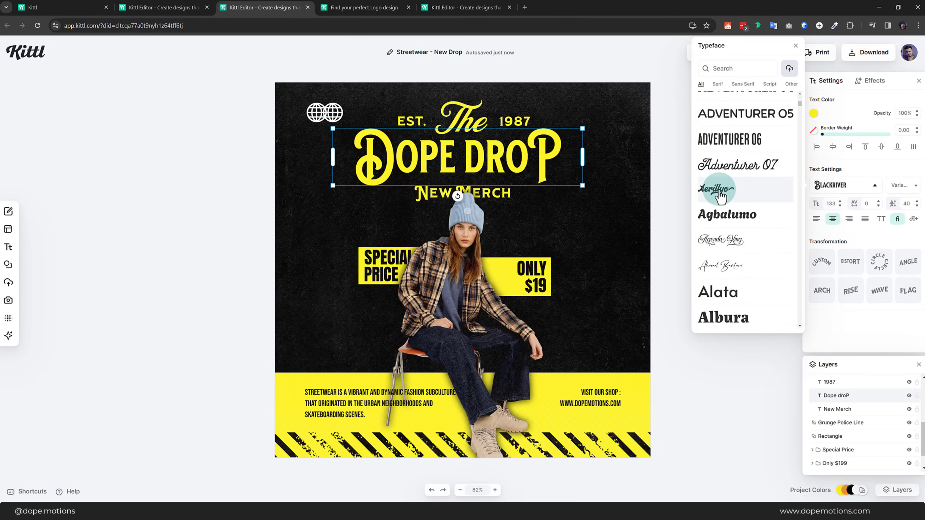
click(720, 197)
scroll(725, 198, down, 3)
click(727, 203)
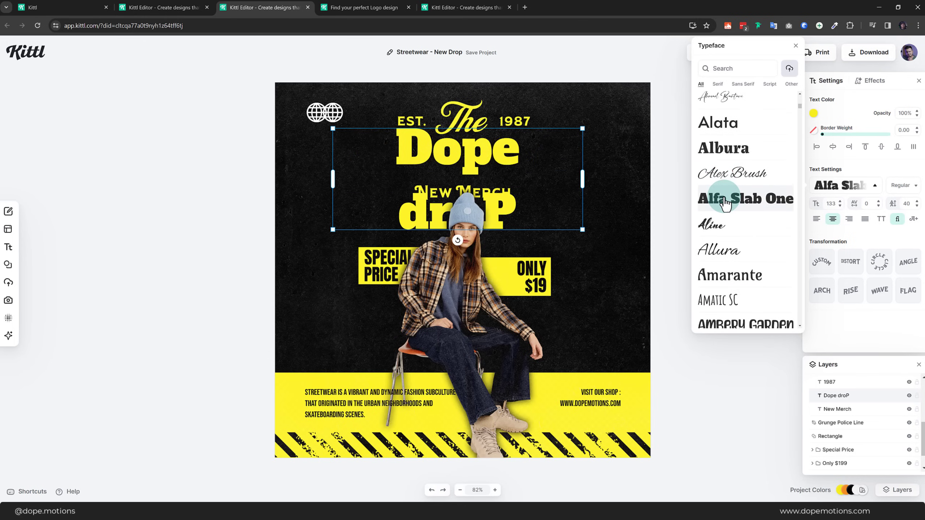
Reduce the Dope droP headline's font size to 128 so it fits on one line.
click(840, 206)
click(840, 206)
click(840, 206)
click(840, 205)
click(840, 206)
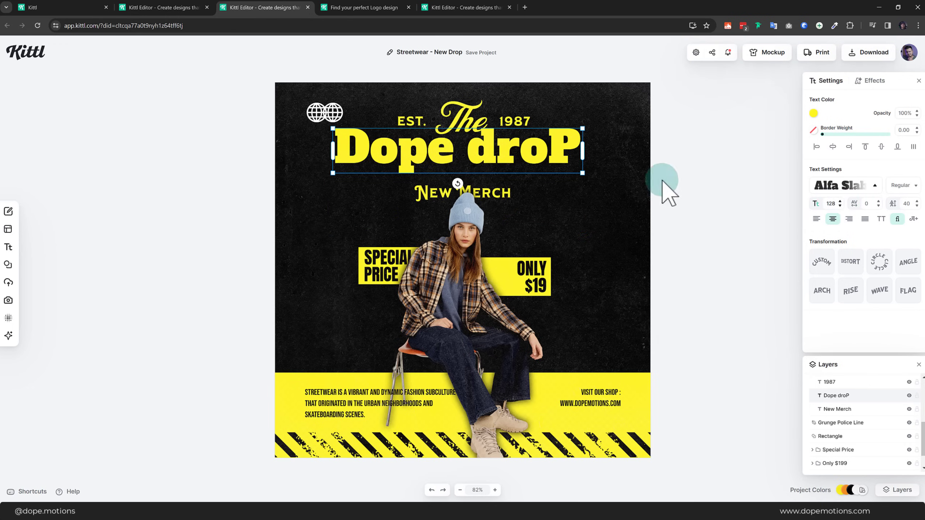
Correct the headline's second word so that it reads Dope Drop.
double_click(539, 153)
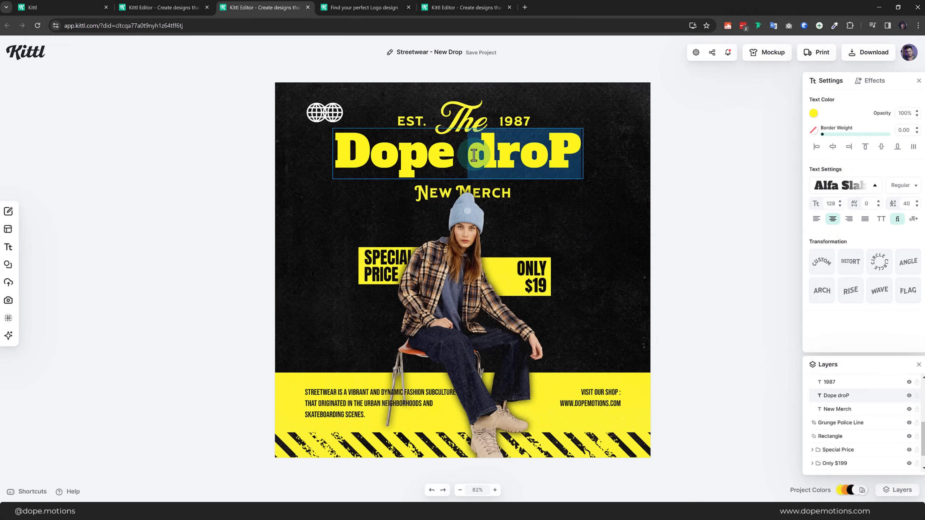
text(Drop)
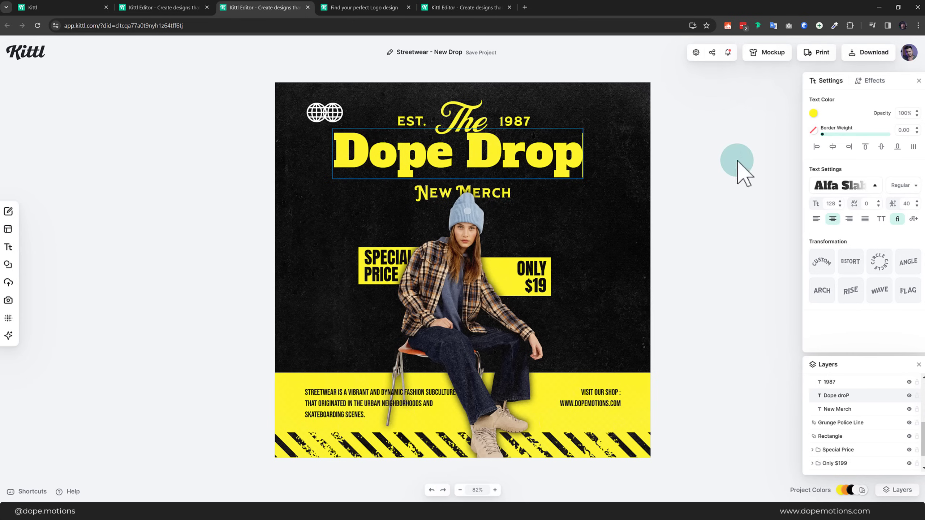
click(740, 161)
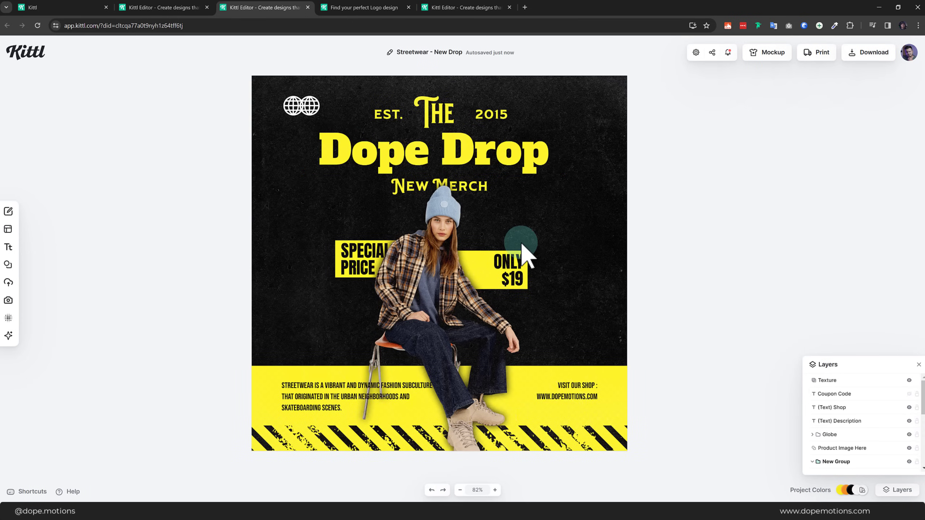
Hide the Product Image Here layer that shows the seated woman.
click(431, 289)
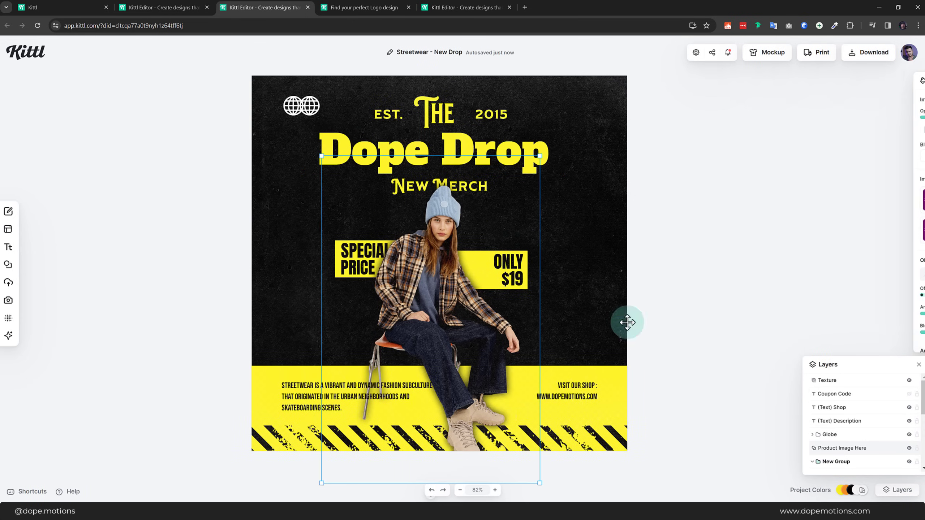
click(910, 449)
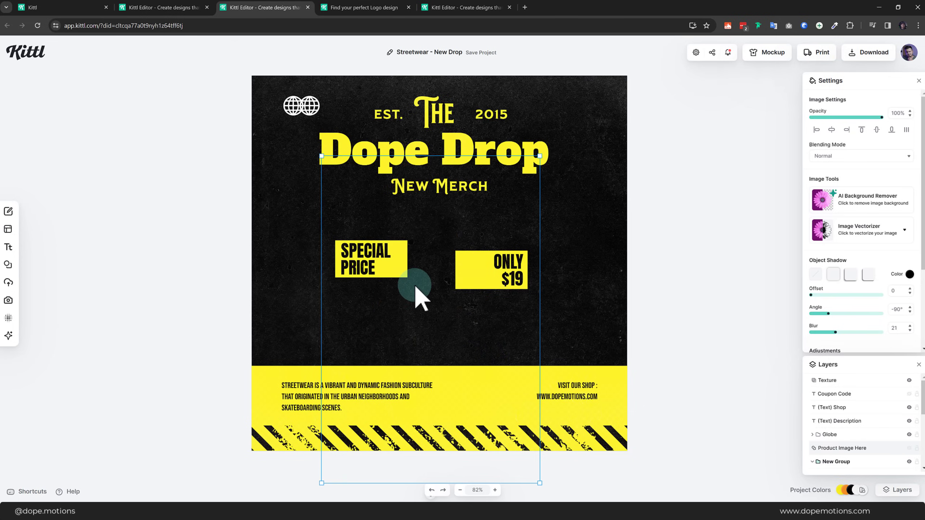
click(451, 286)
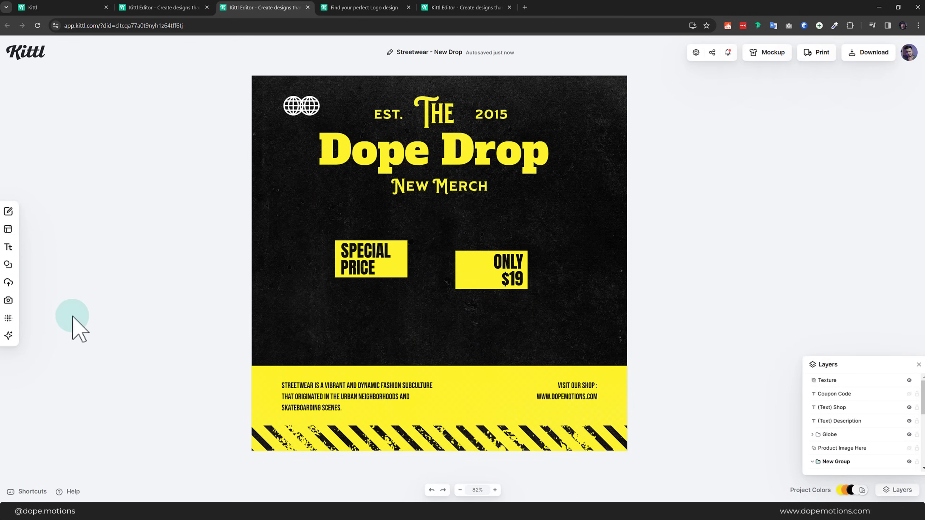
Search the photo library for men and add the portrait of the man in a green hoodie with crossed arms.
click(9, 301)
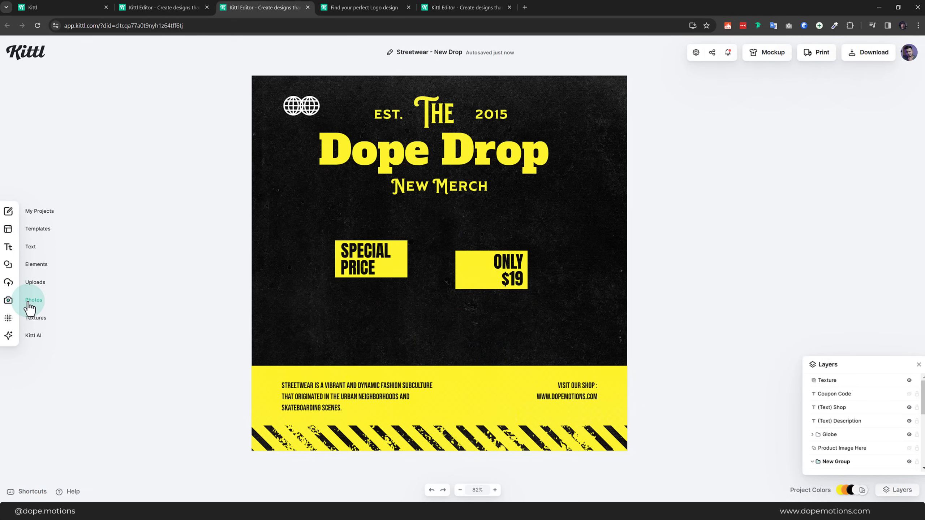
scroll(69, 276, down, 5)
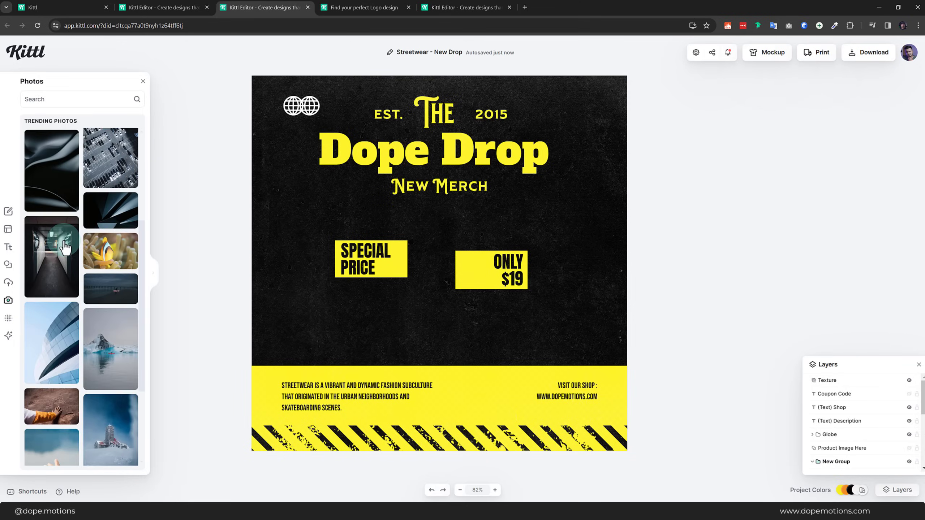
click(152, 268)
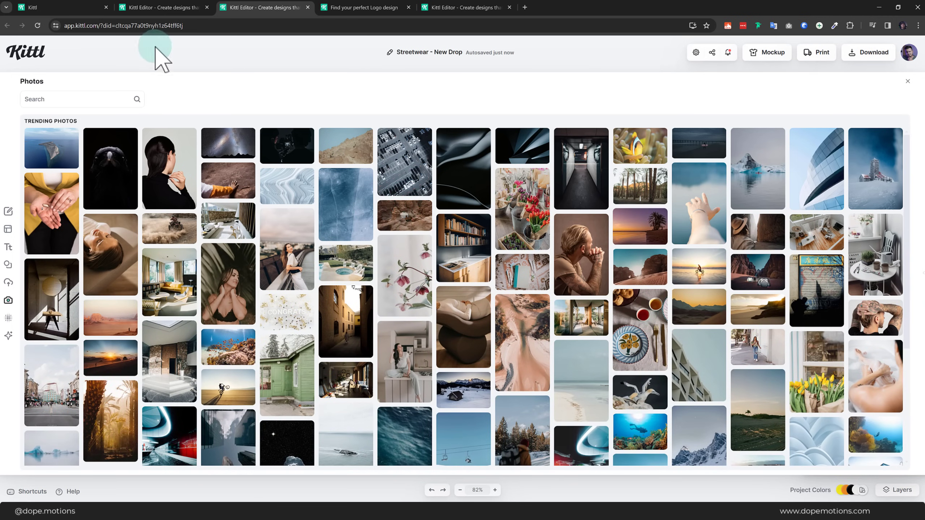
click(69, 101)
text(men)
key(Return)
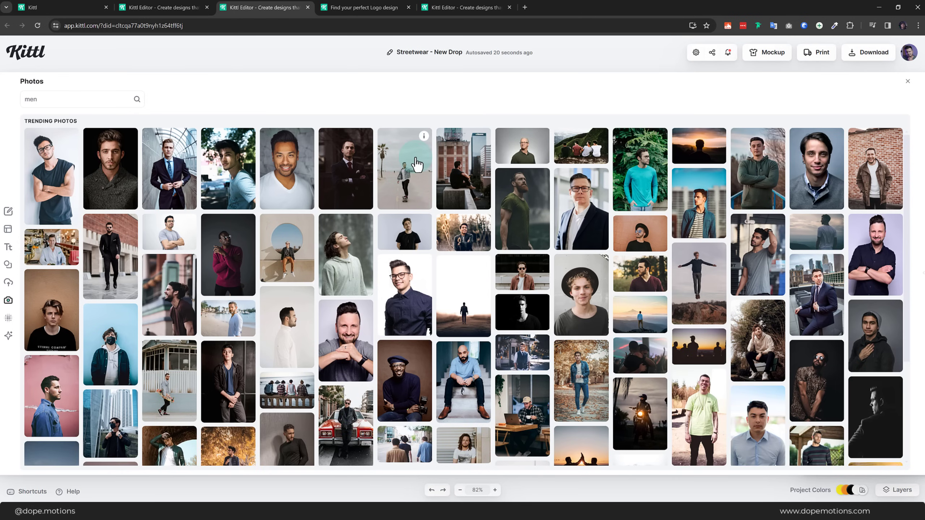
click(760, 181)
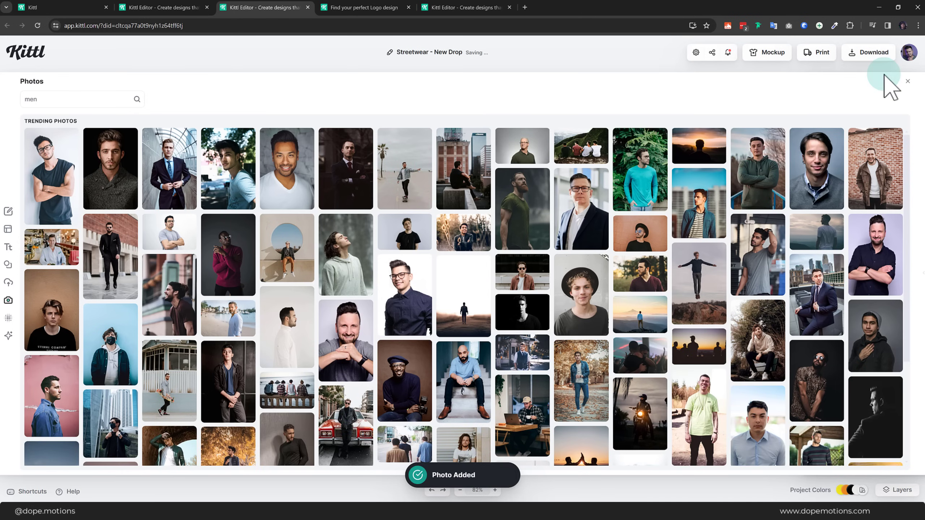
click(907, 82)
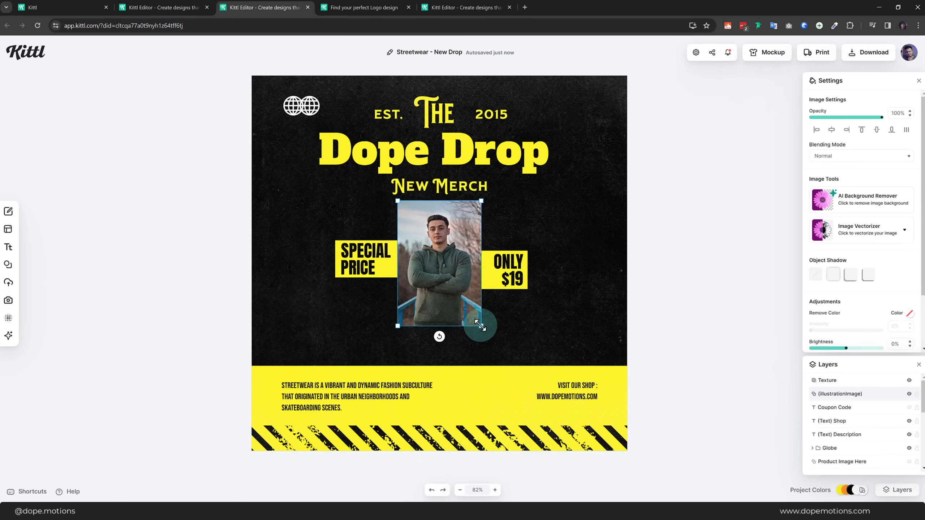
Enlarge the hoodie photo over the lower part of the post and remove its background with AI Background Remover.
drag(481, 326, 551, 432)
drag(498, 291, 470, 292)
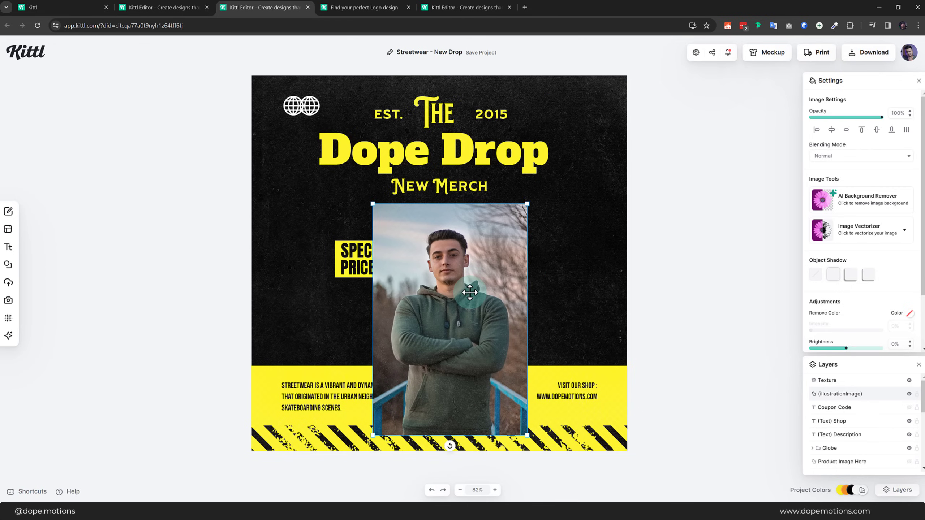
click(861, 206)
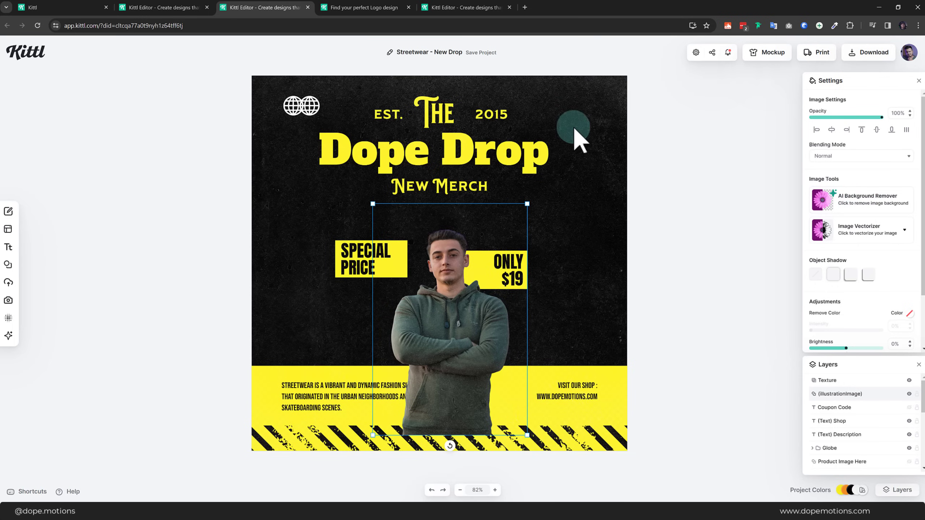
Enlarge the hoodie cutout further and centre it horizontally on the post, with its base at the lower edge.
drag(373, 204, 344, 160)
drag(438, 219, 442, 236)
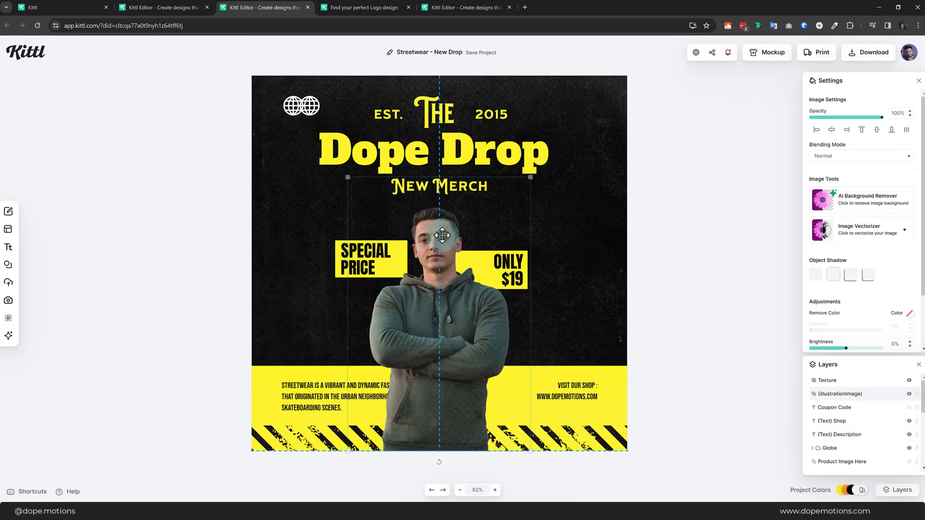
drag(348, 178, 332, 160)
drag(430, 283, 427, 284)
click(715, 244)
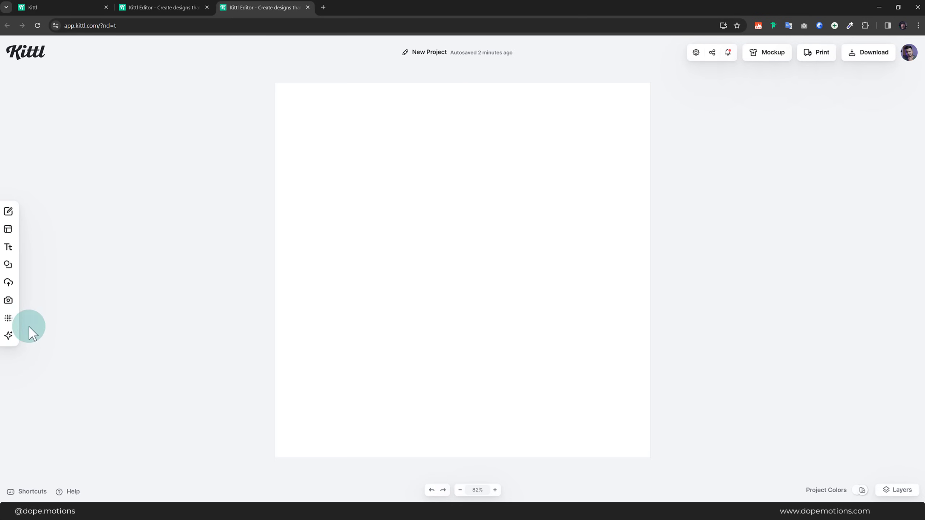
Prepare an AI image in the new project with the prompt "a male in red hoddie, black hair" and a 1:1 aspect ratio.
click(8, 335)
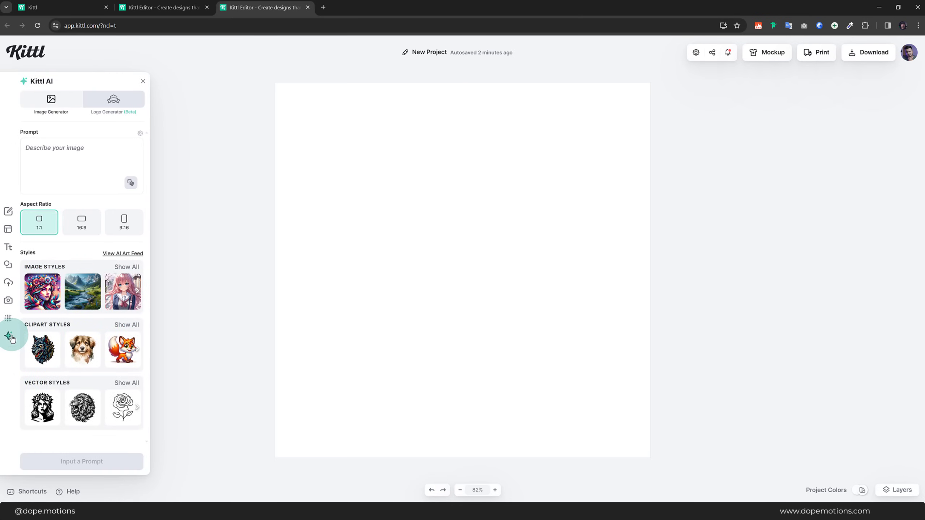
click(103, 165)
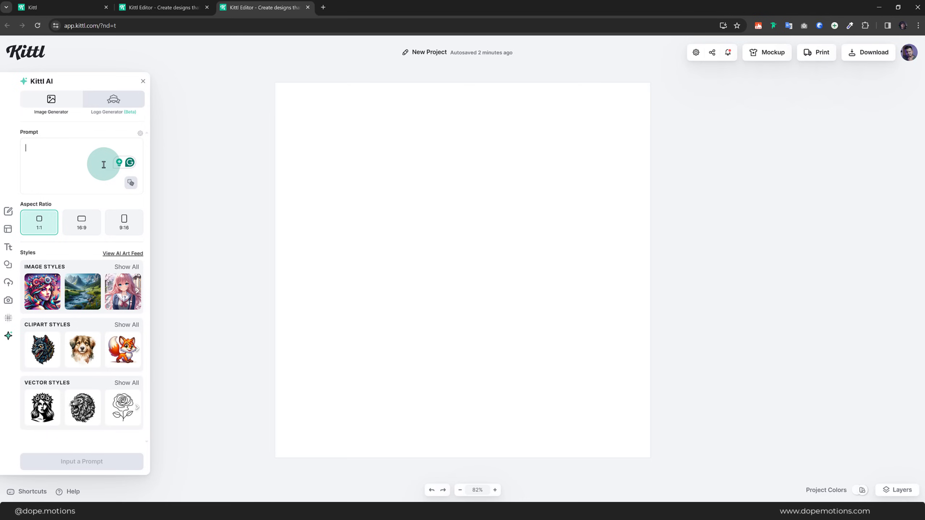
text(a male in red ho)
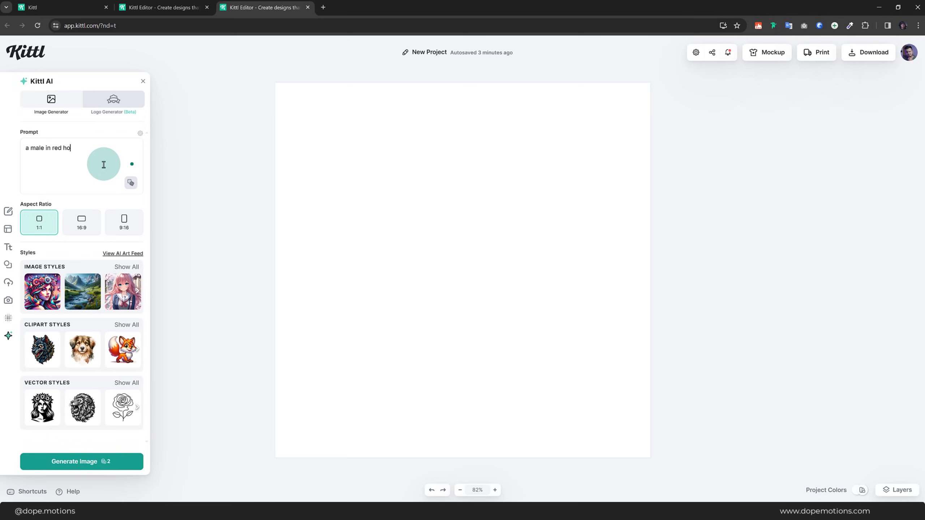
text(hair)
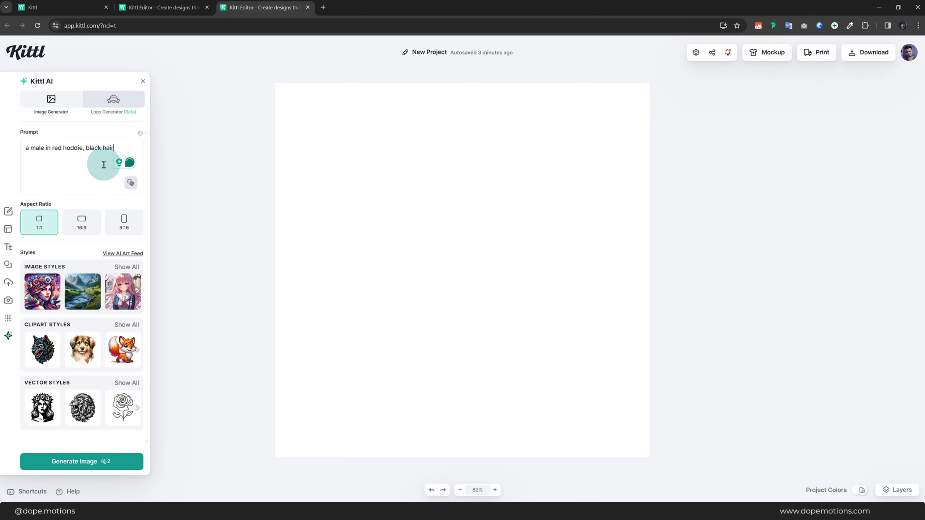
click(67, 222)
click(32, 229)
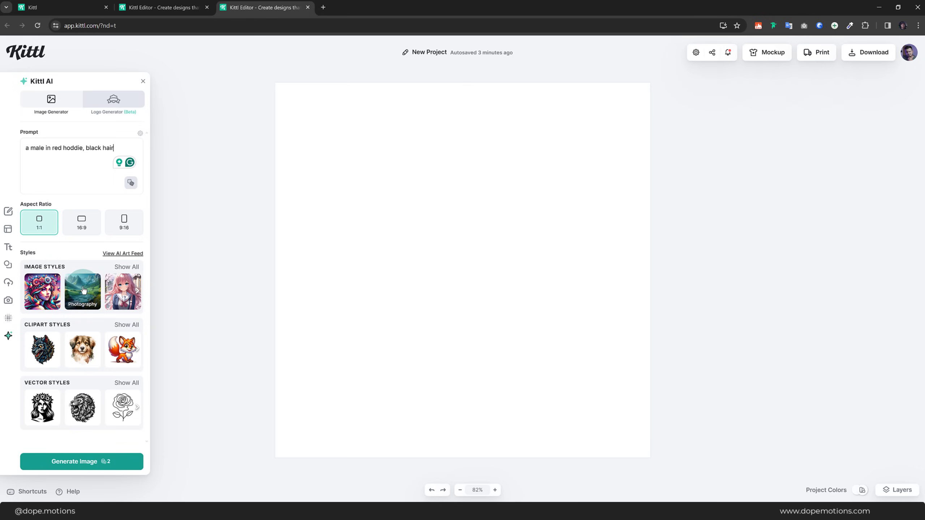
Choose the Digital Art image style and generate the image from the prompt.
click(135, 295)
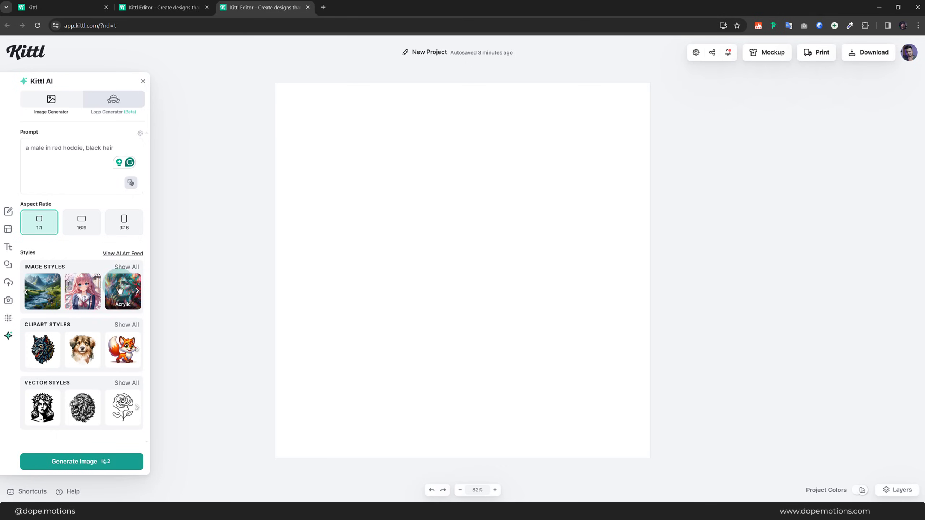
click(26, 294)
click(43, 292)
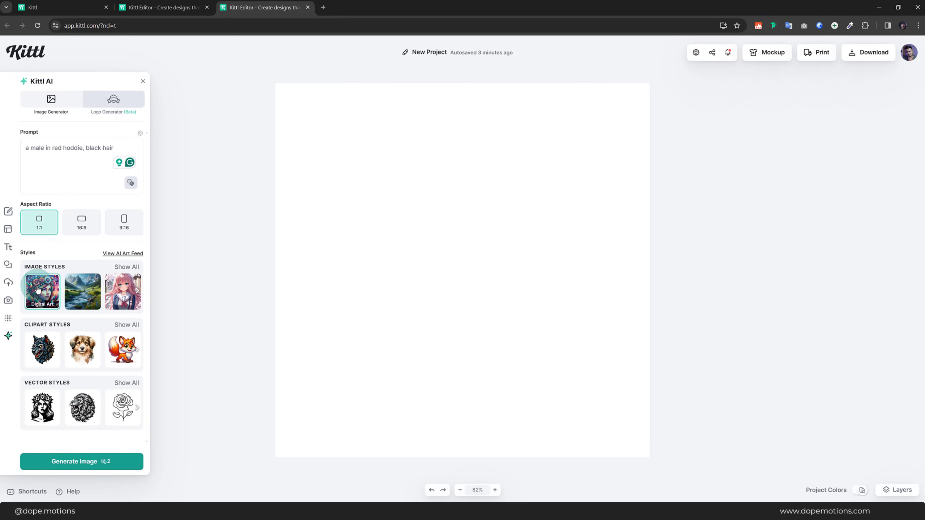
click(82, 462)
click(356, 319)
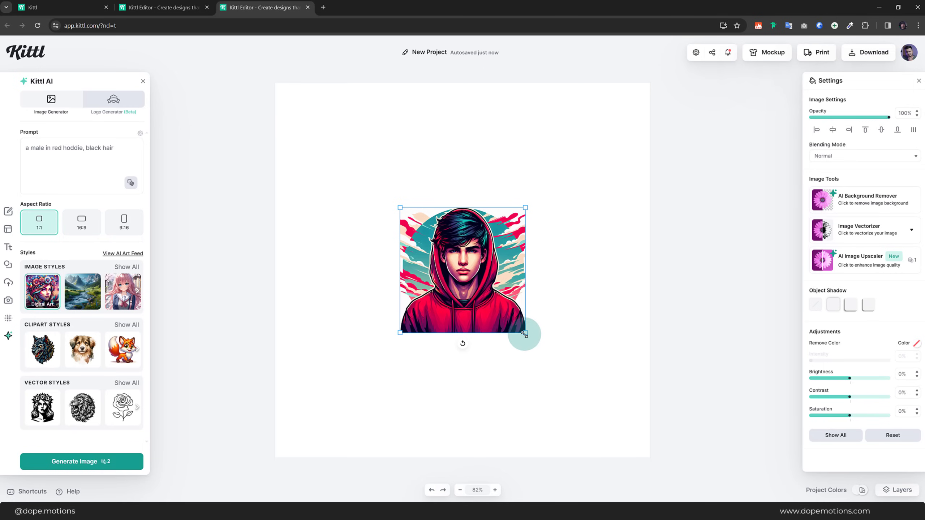
Move and enlarge the generated red hoodie portrait until it fills the whole artboard.
drag(525, 334, 590, 398)
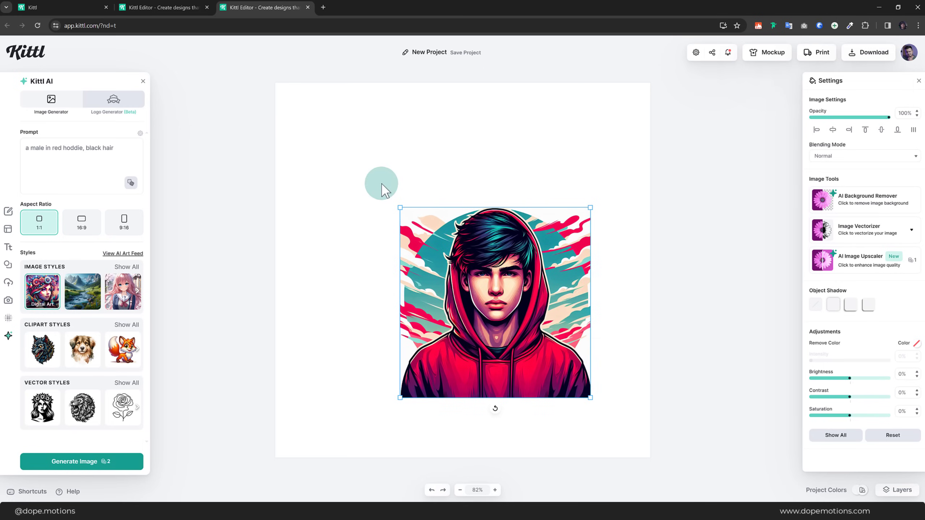
drag(374, 184, 345, 152)
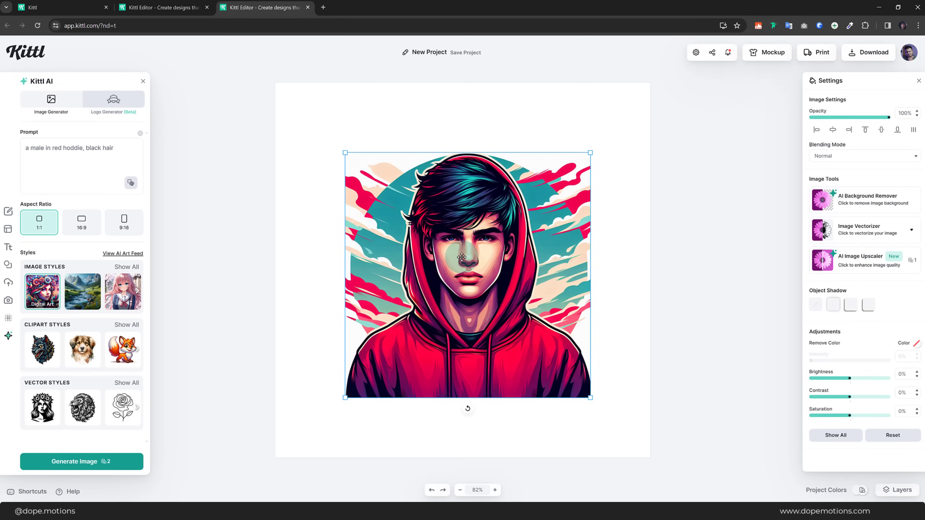
drag(475, 254, 405, 184)
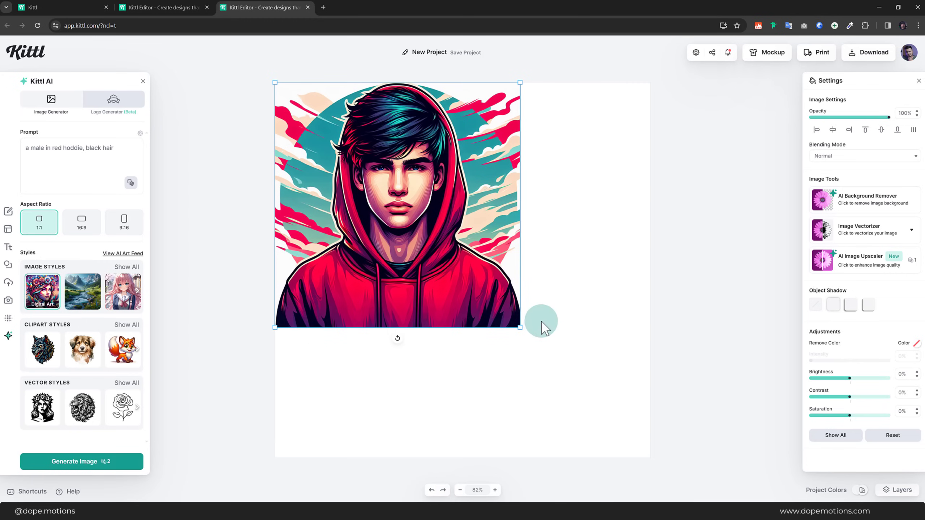
drag(520, 327, 652, 453)
Try removing the generated portrait's background with AI Background Remover, undo the removal and reselect the portrait.
click(855, 201)
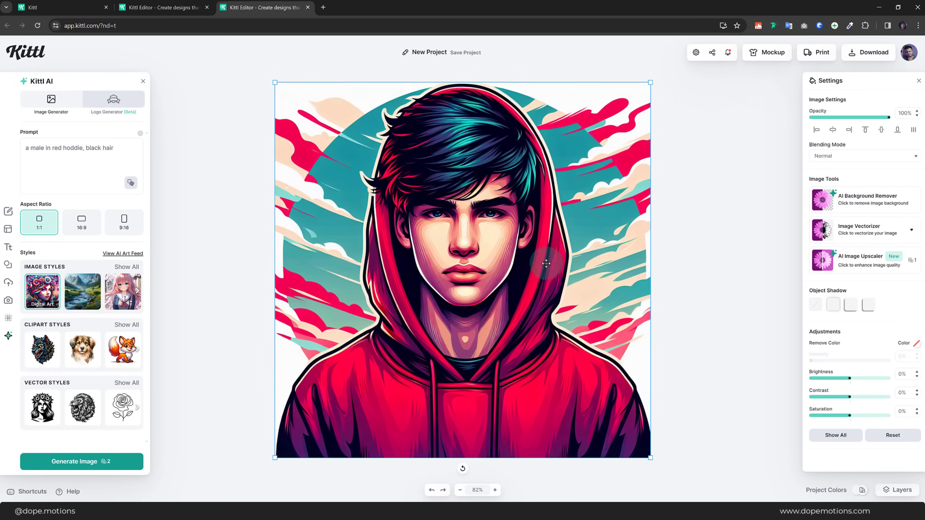
click(875, 207)
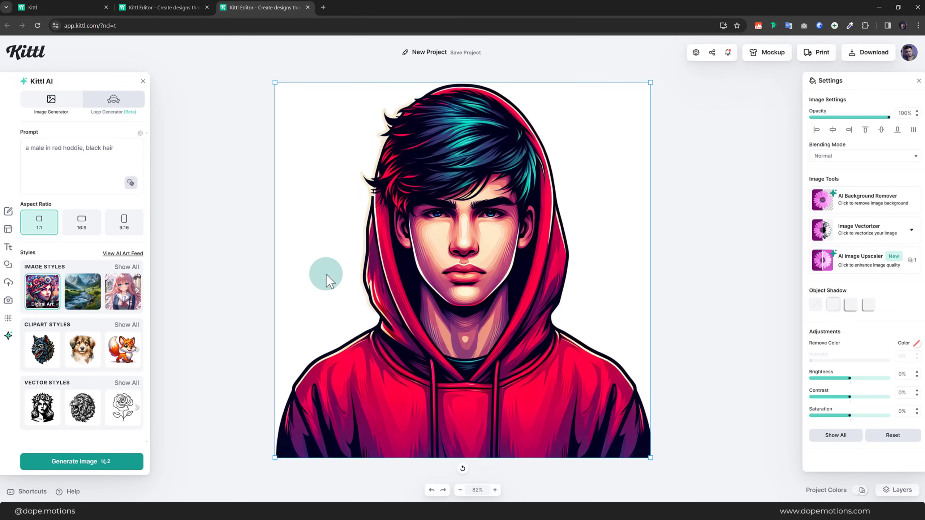
click(731, 257)
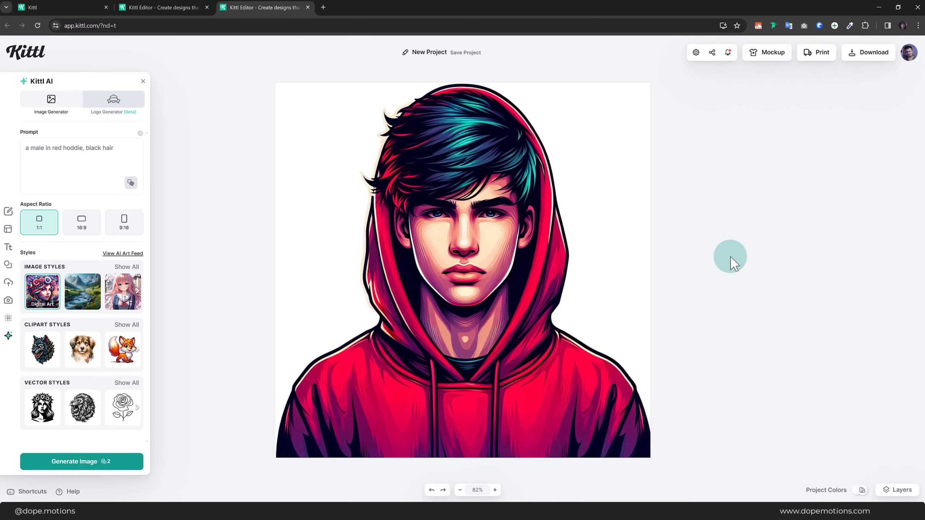
key(ctrl+z)
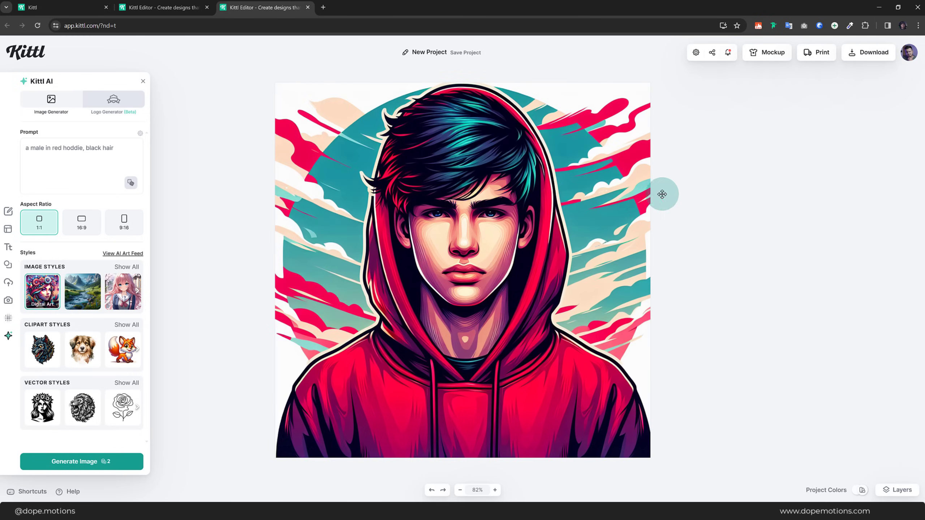
click(590, 227)
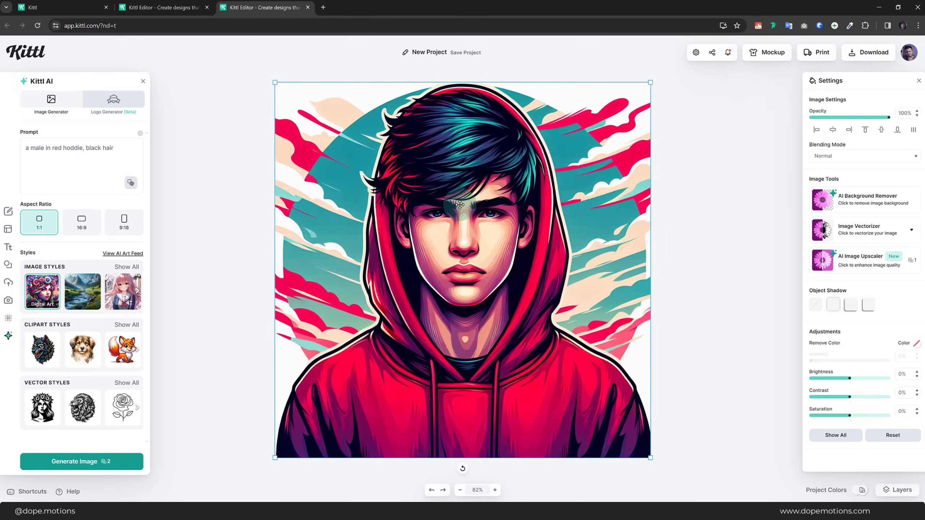
Choose the Acrylic image style and generate an image from the existing red hoodie prompt.
click(67, 158)
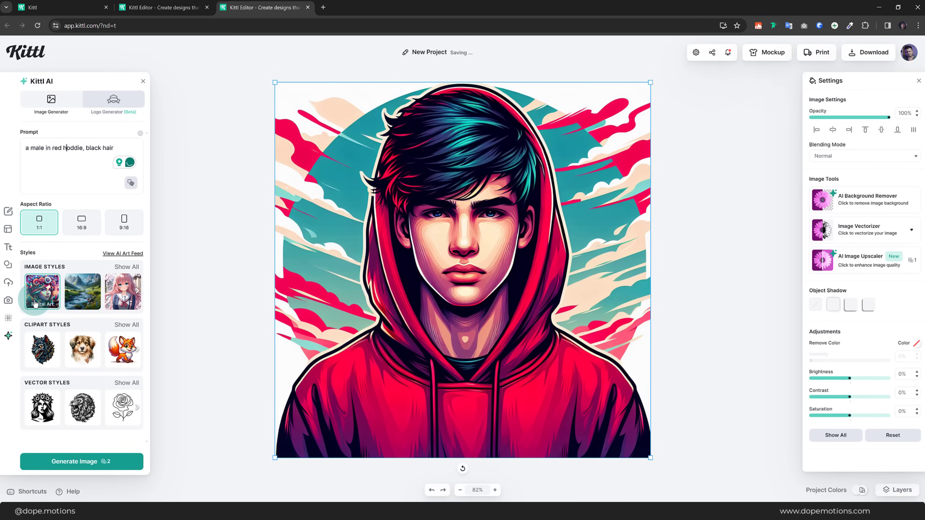
click(137, 292)
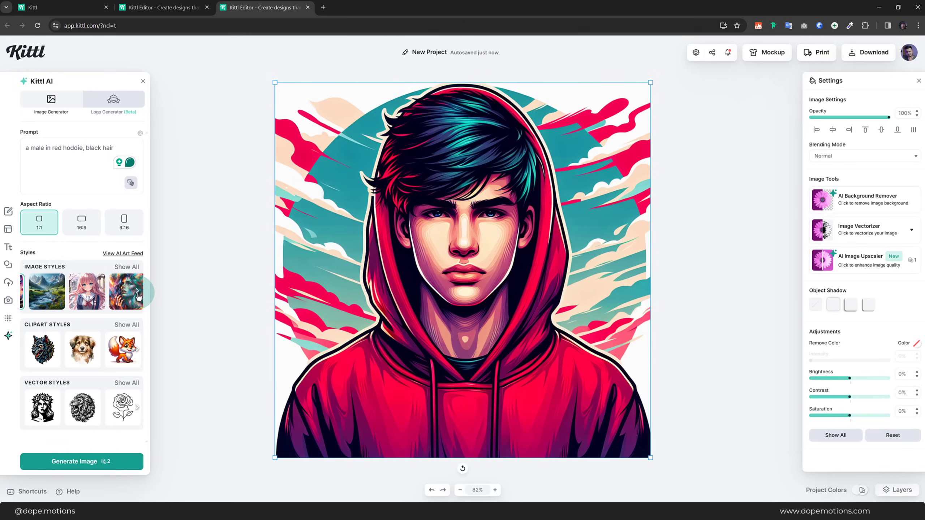
click(122, 292)
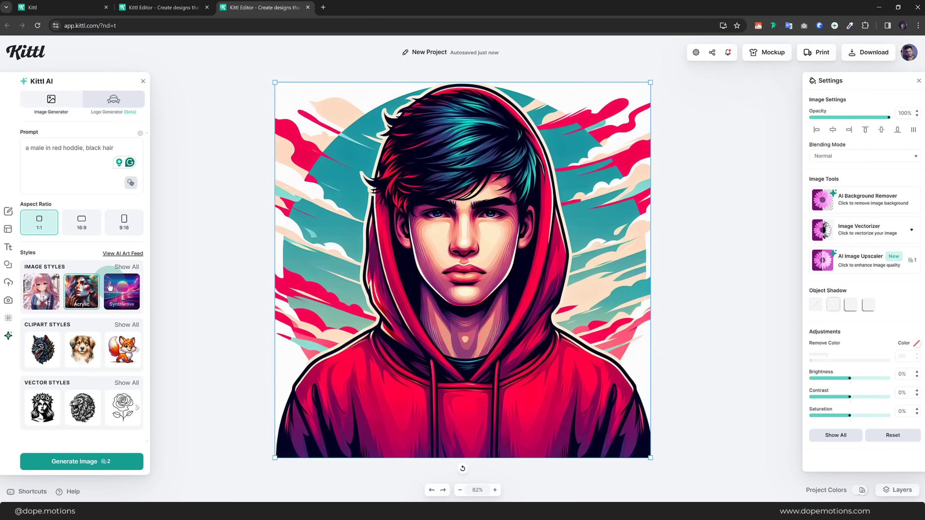
click(137, 292)
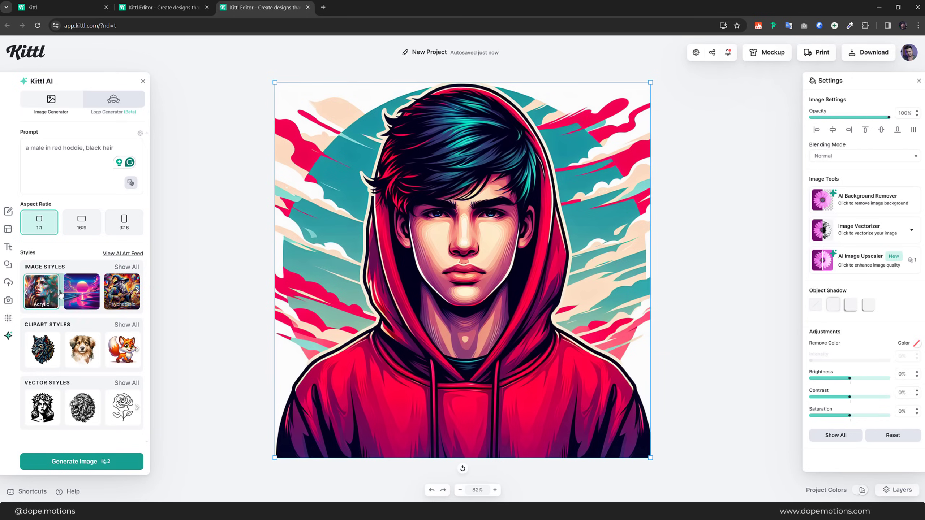
click(47, 294)
click(87, 463)
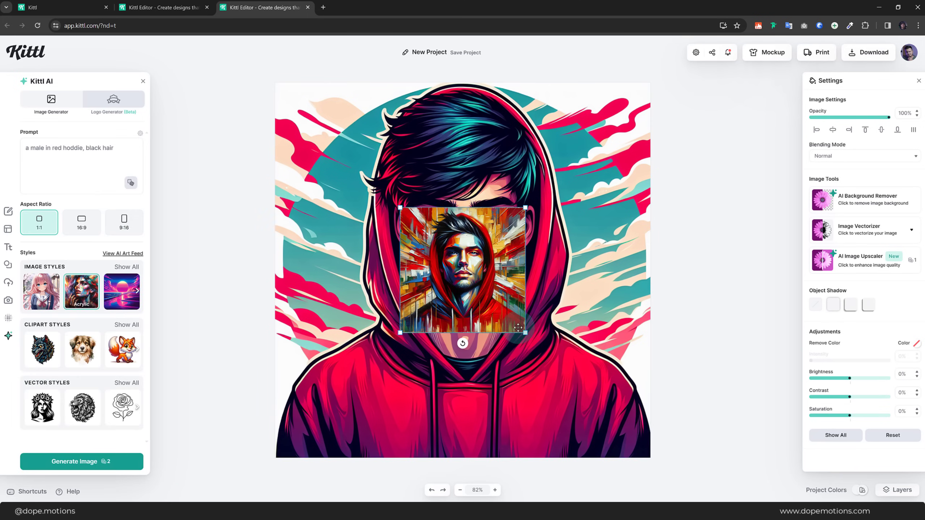
Enlarge the acrylic portrait over most of the artboard, adjust its position, and delete it.
drag(525, 333, 613, 421)
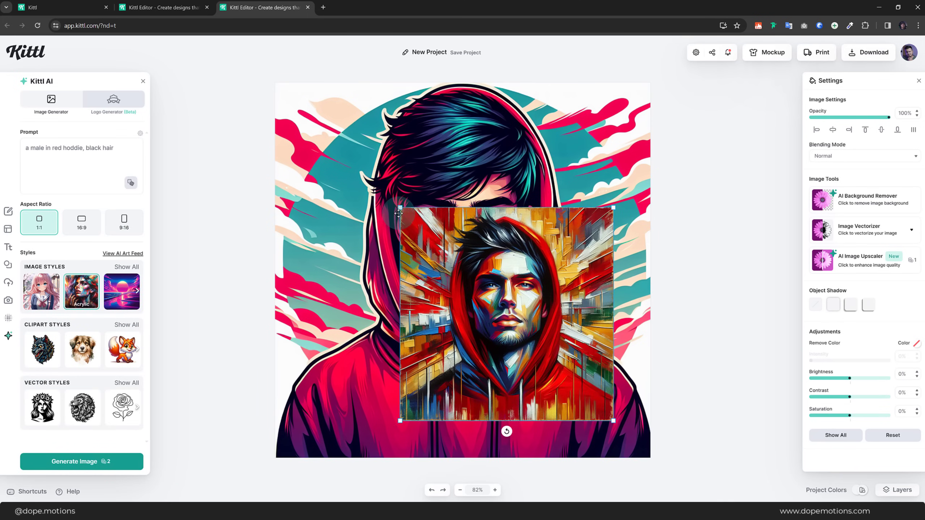
drag(400, 208, 305, 112)
drag(450, 237, 459, 241)
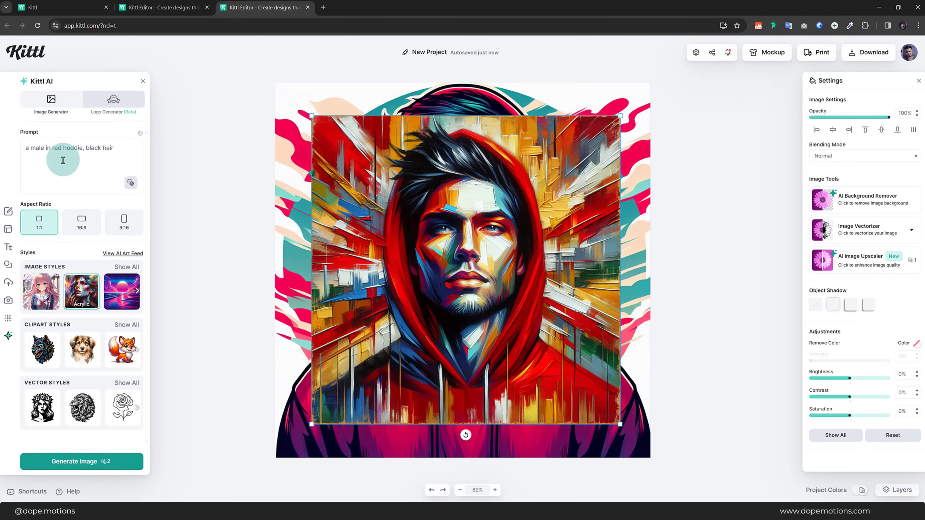
drag(485, 265, 478, 259)
key(Delete)
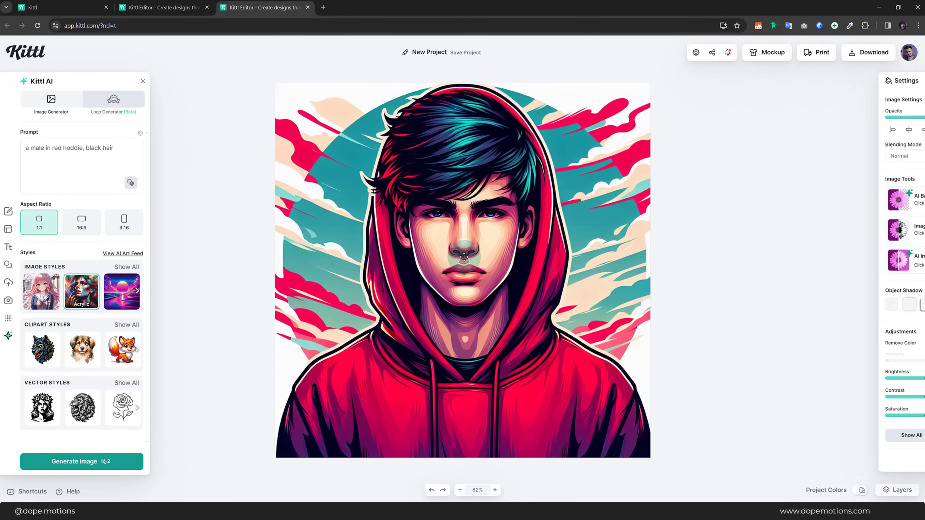
Browse further image styles, trying Psychedelic and settling on Art Deco.
click(138, 293)
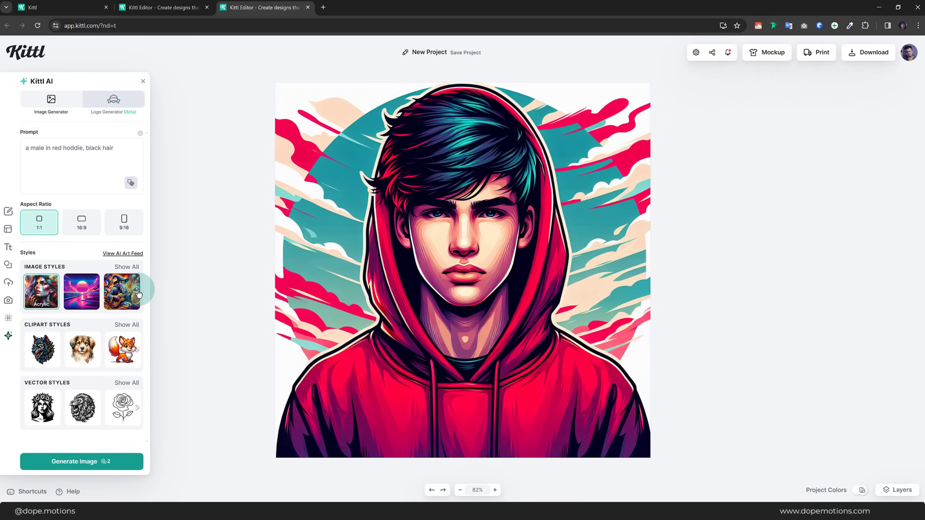
click(120, 294)
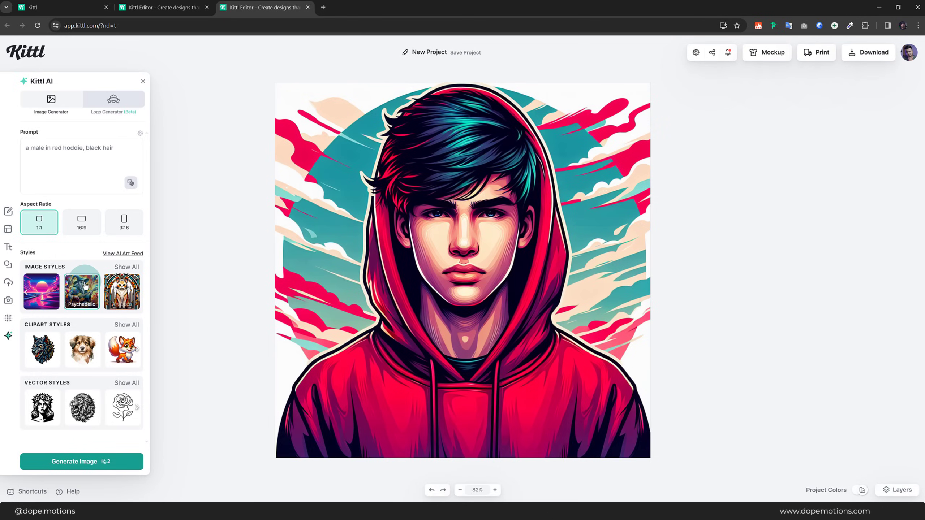
click(121, 291)
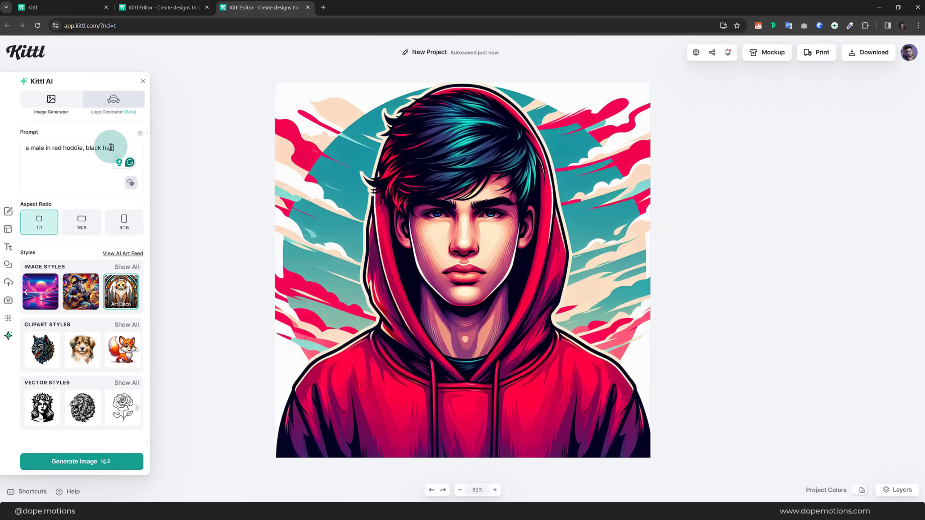
Replace the prompt with "an astronaut sitting on a donut", correcting the misspelled word, and generate the image.
drag(113, 147, 32, 153)
key(BackSpace)
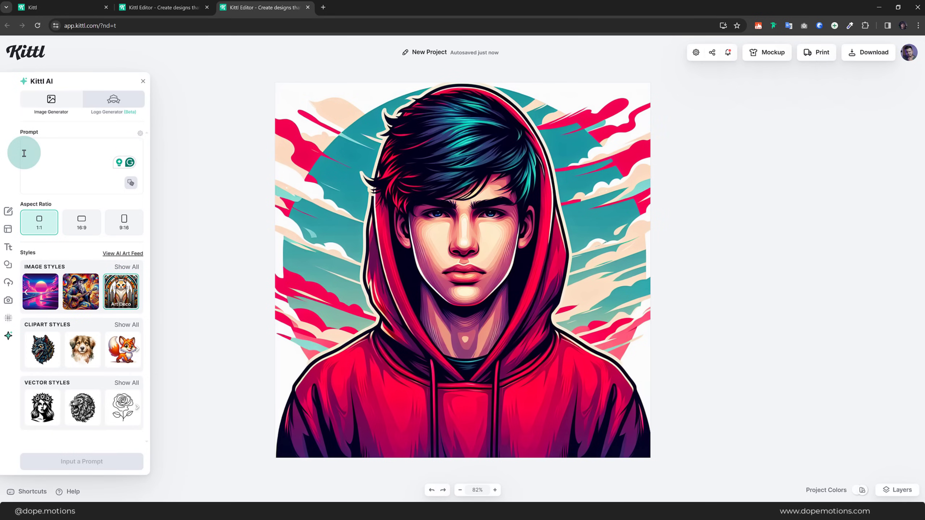
text(an astronot sitting on a donut)
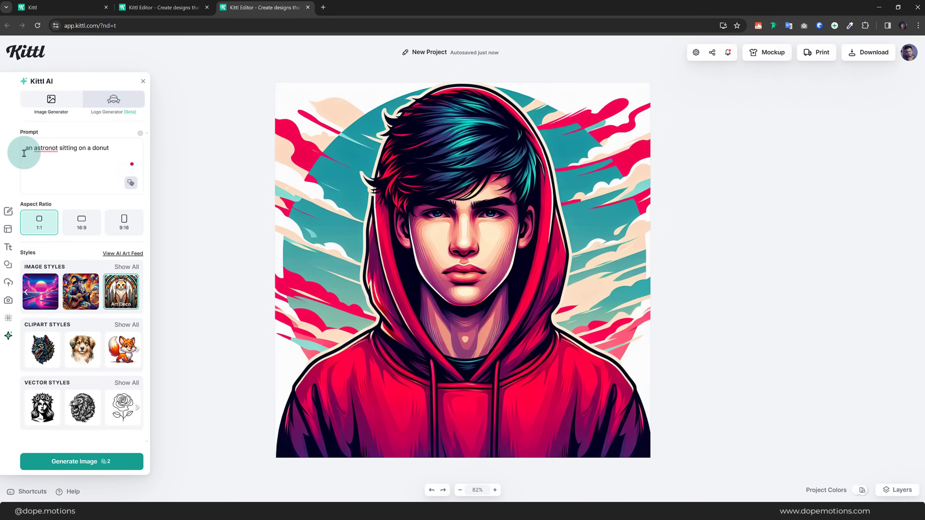
right_click(44, 147)
click(58, 167)
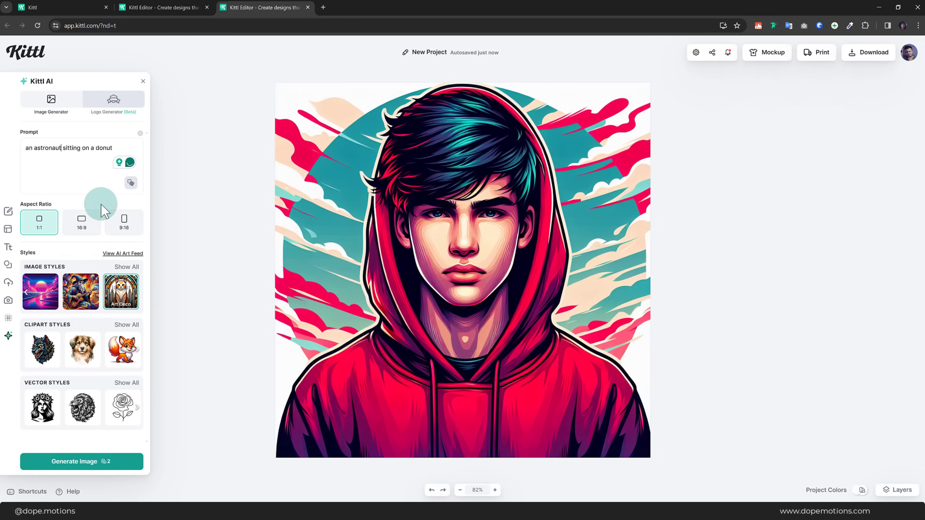
click(74, 460)
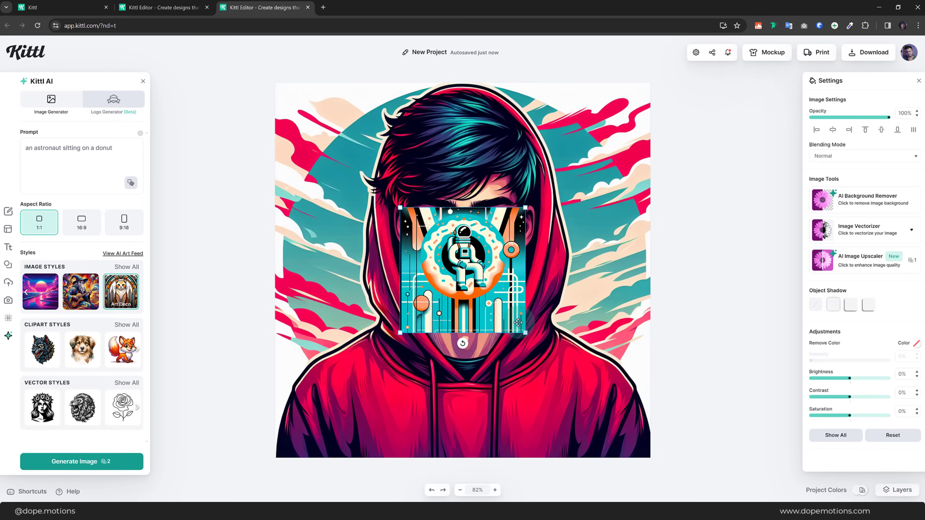
Enlarge and reposition the Art Deco astronaut image over the portrait, and delete it.
drag(468, 294, 459, 281)
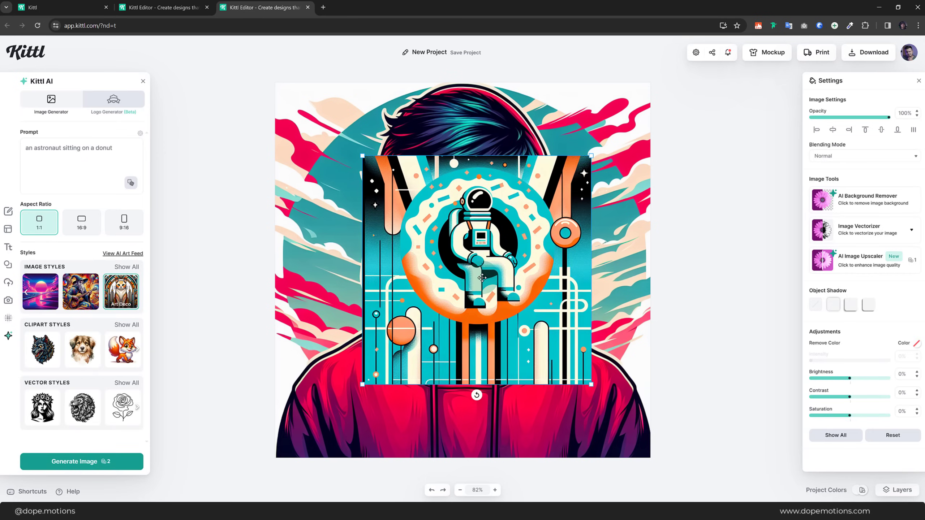
drag(499, 288, 491, 285)
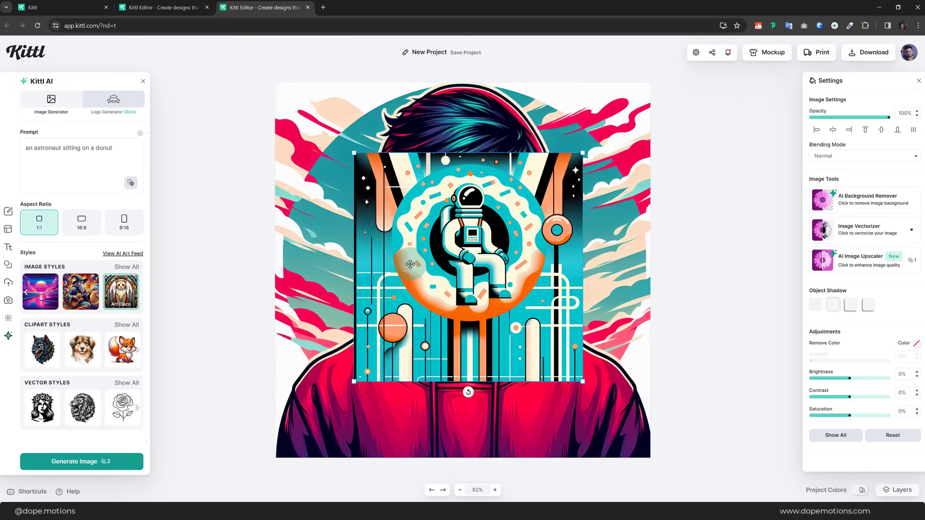
key(Delete)
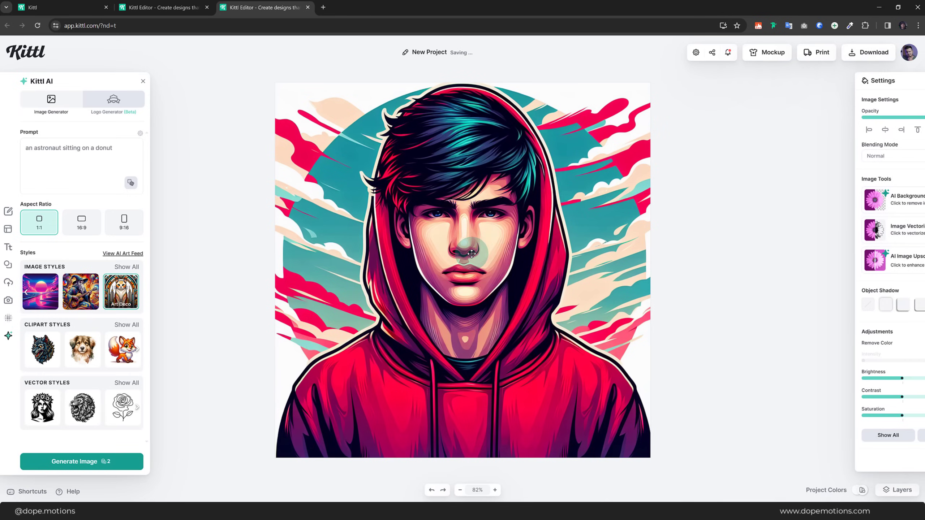
Switch to the Psychedelic image style and generate the astronaut image from the same prompt.
click(93, 291)
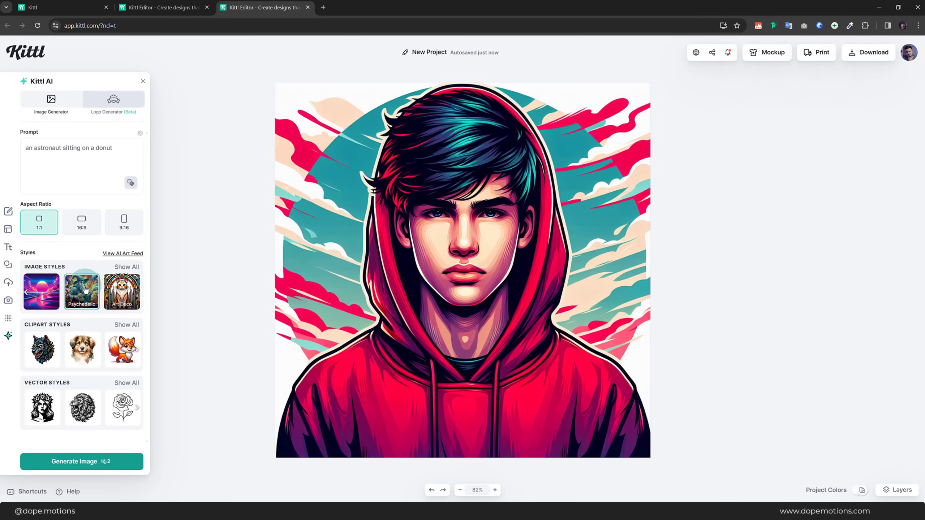
click(88, 463)
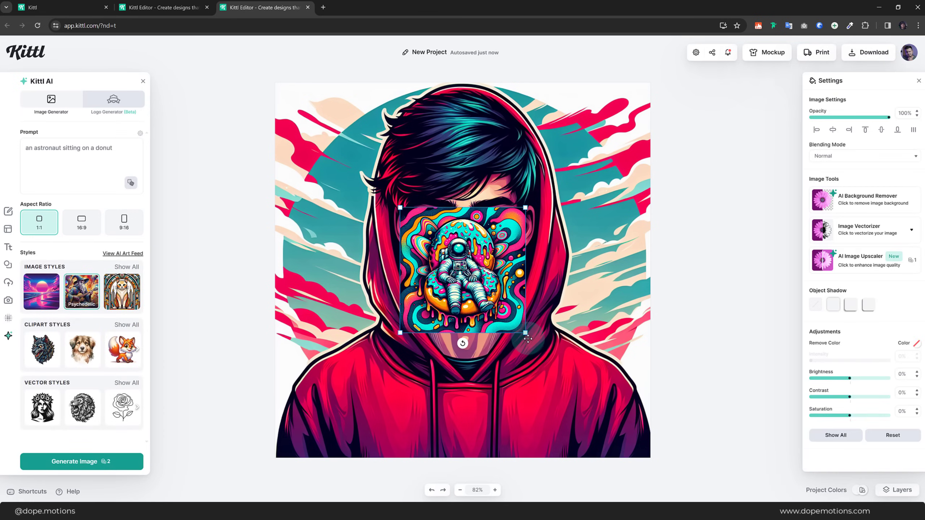
Move and enlarge the psychedelic astronaut image until it fills the whole artboard.
drag(524, 332, 597, 405)
drag(399, 208, 269, 76)
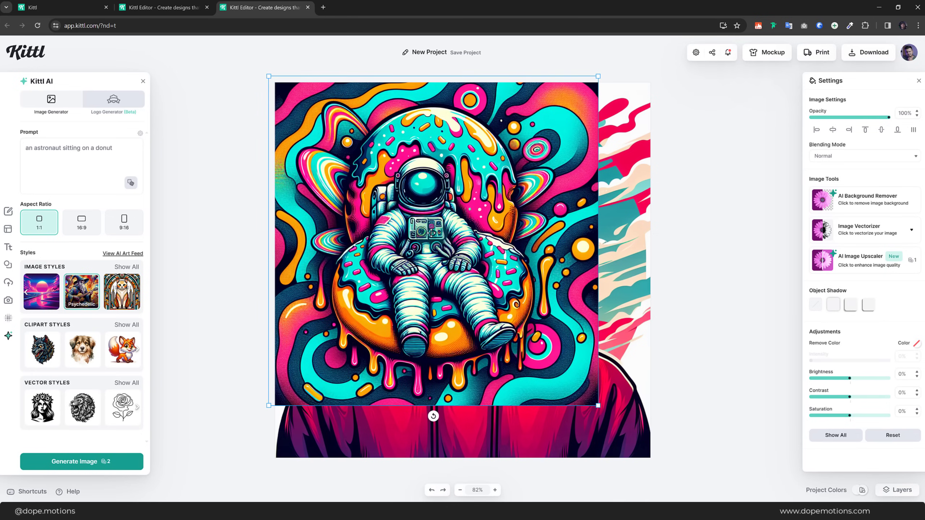
drag(428, 233, 453, 262)
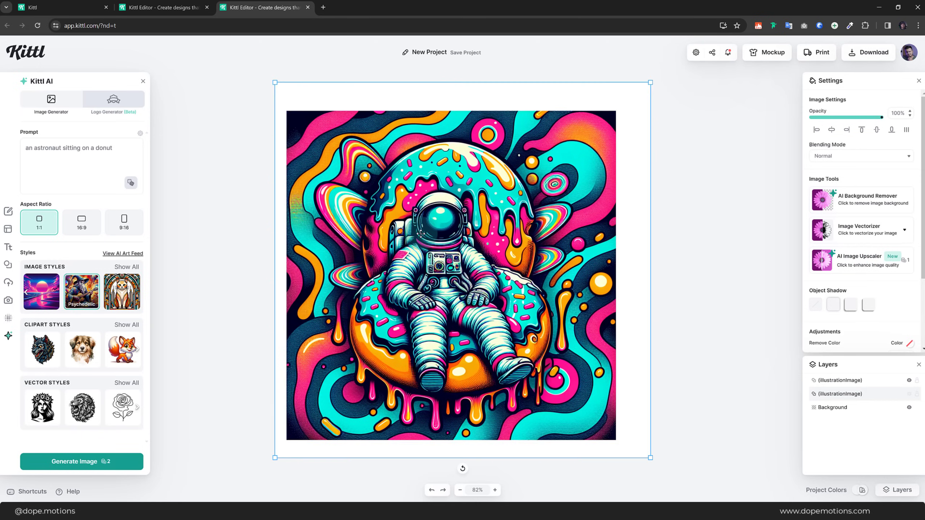
drag(410, 210, 410, 205)
drag(604, 411, 650, 457)
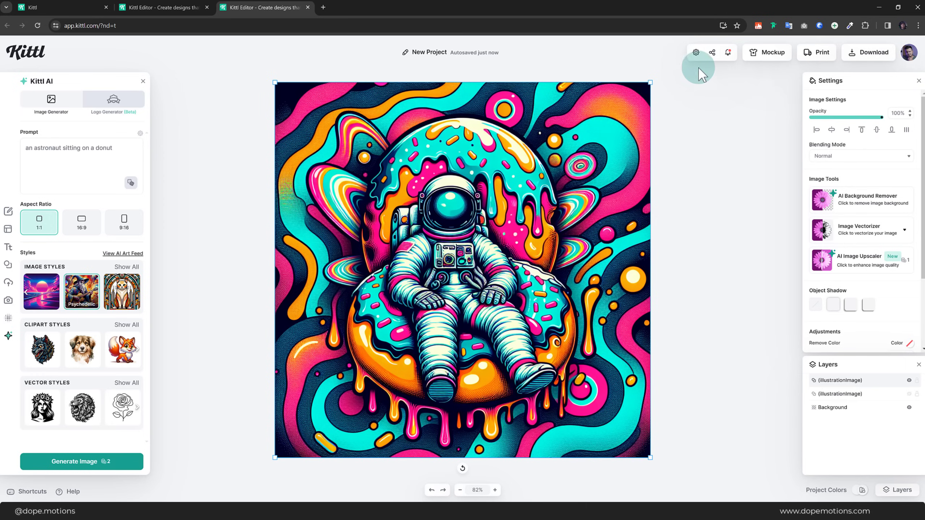
Open the design in the mockup view and enlarge the astronaut print on the flat white T-shirt.
click(776, 53)
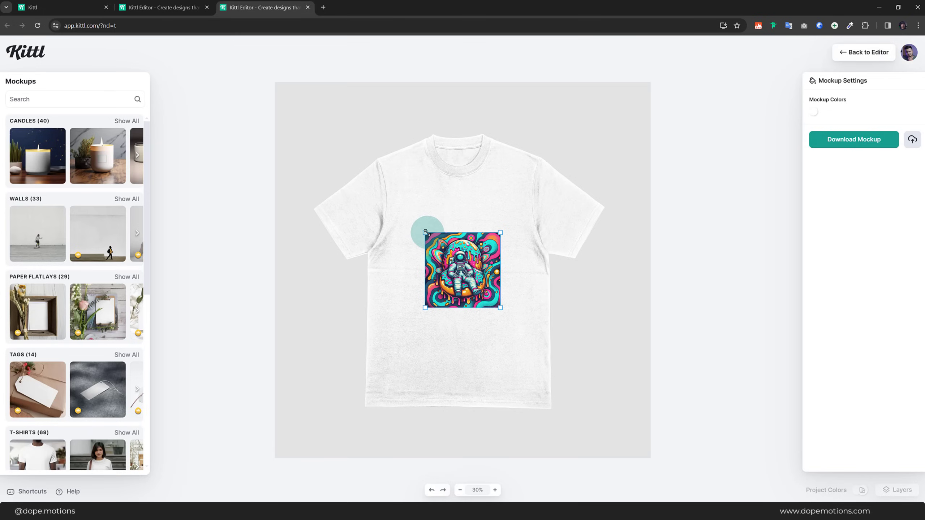
drag(424, 231, 410, 209)
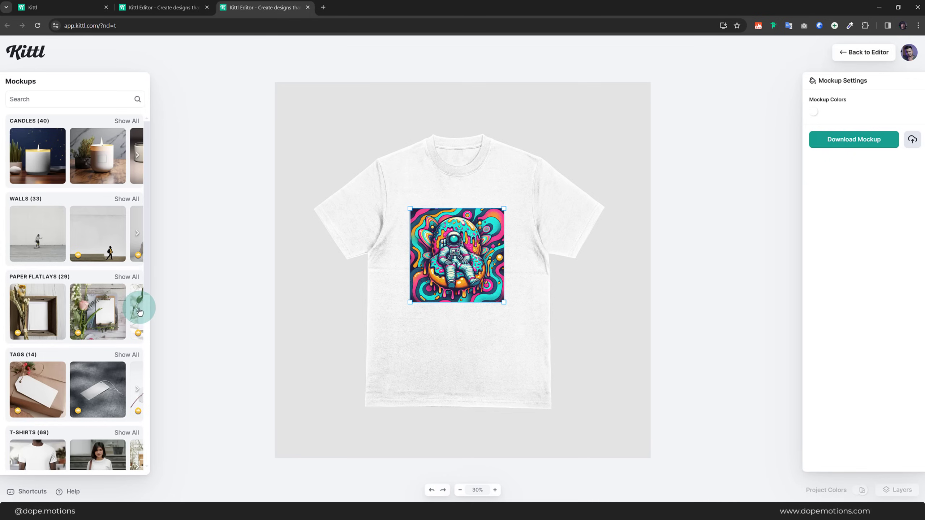
Apply the T-shirt mockup of the woman with the brown shoulder bag and place the print on her chest.
scroll(131, 316, down, 3)
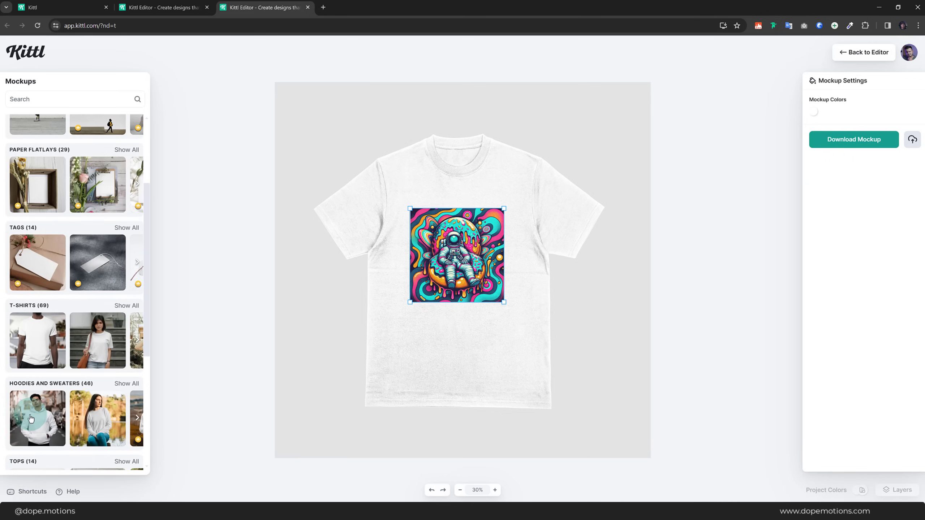
click(97, 346)
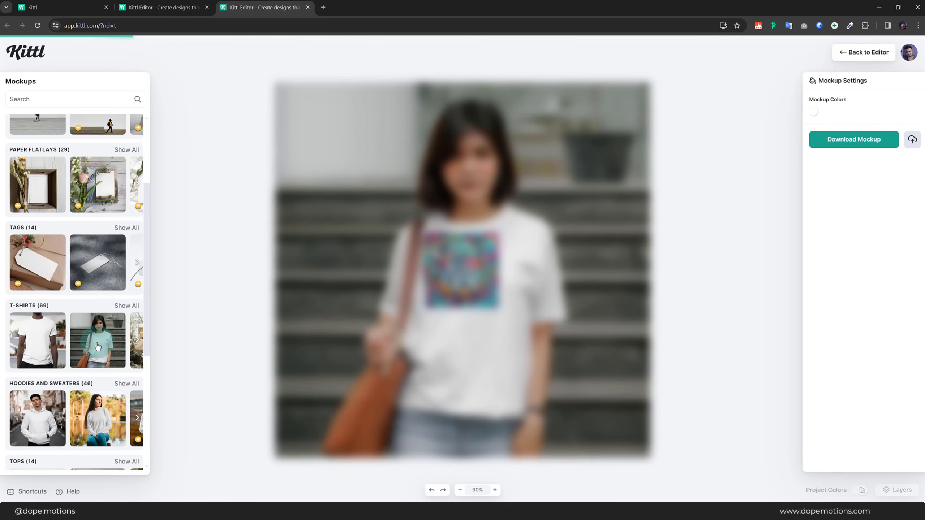
click(460, 274)
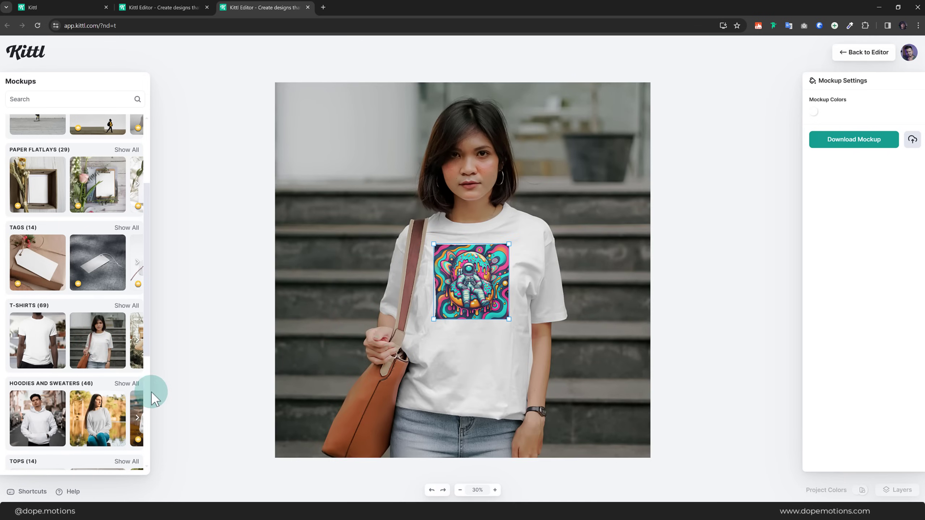
Apply the T-shirt mockup of the man in sunglasses, and move and enlarge the astronaut print on his chest.
click(138, 339)
click(138, 339)
click(62, 344)
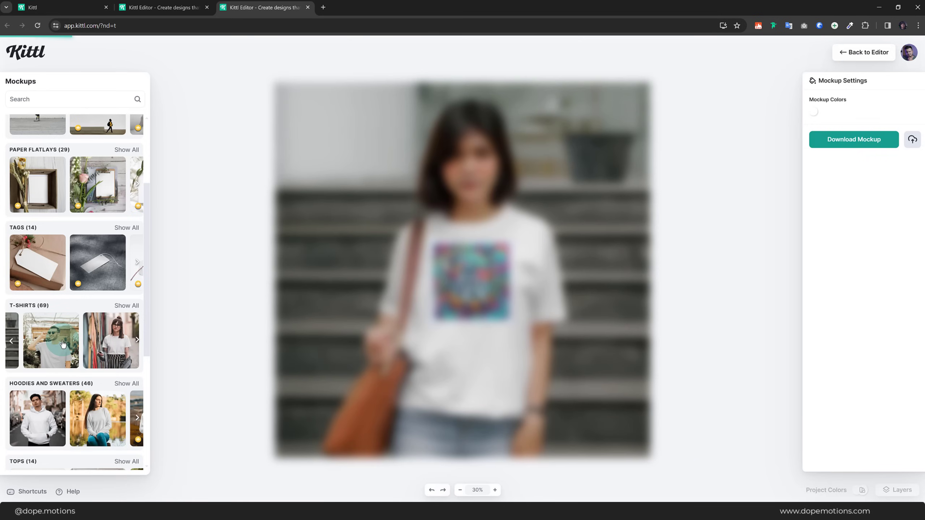
drag(449, 286, 465, 379)
drag(516, 325, 555, 306)
drag(498, 339, 489, 367)
click(522, 315)
Preview the T-shirt mockup of the woman with glasses, and switch to the dark-background white hoodie mockup with the print on its chest.
click(112, 348)
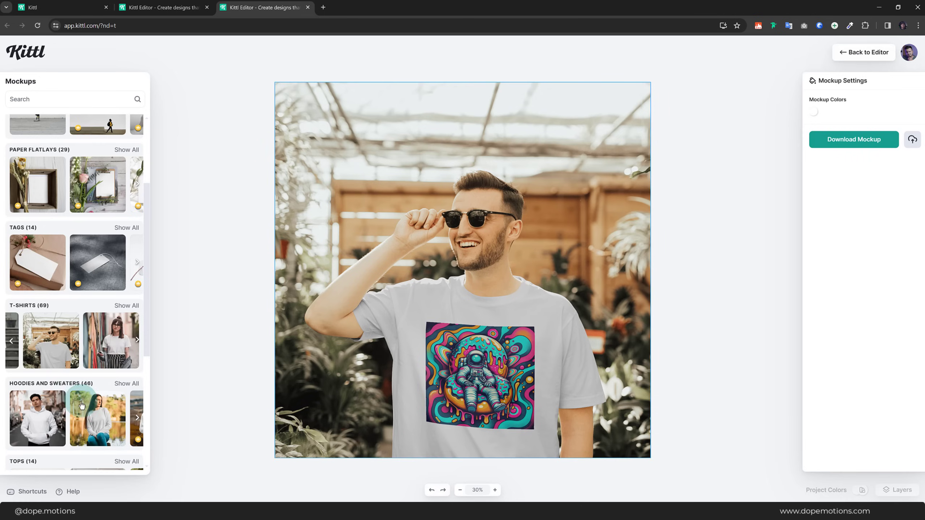
click(136, 417)
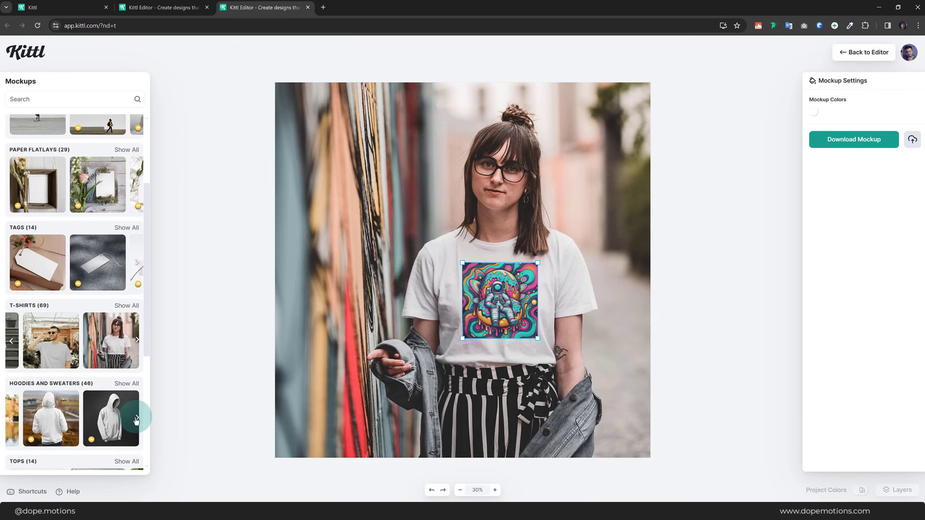
click(128, 419)
click(449, 306)
drag(444, 312, 440, 318)
click(532, 312)
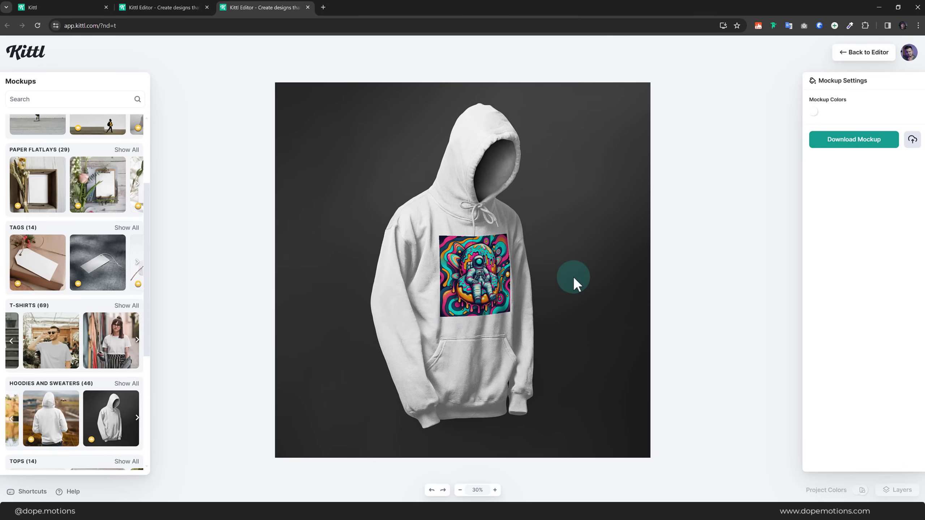